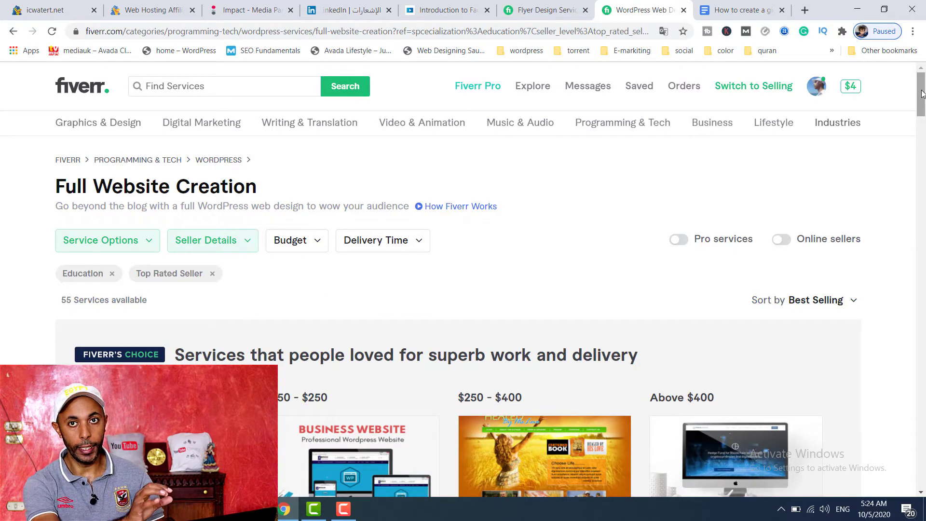
Look through the top-rated education services for full WordPress website creation and compare their starting prices
drag(921, 93, 923, 108)
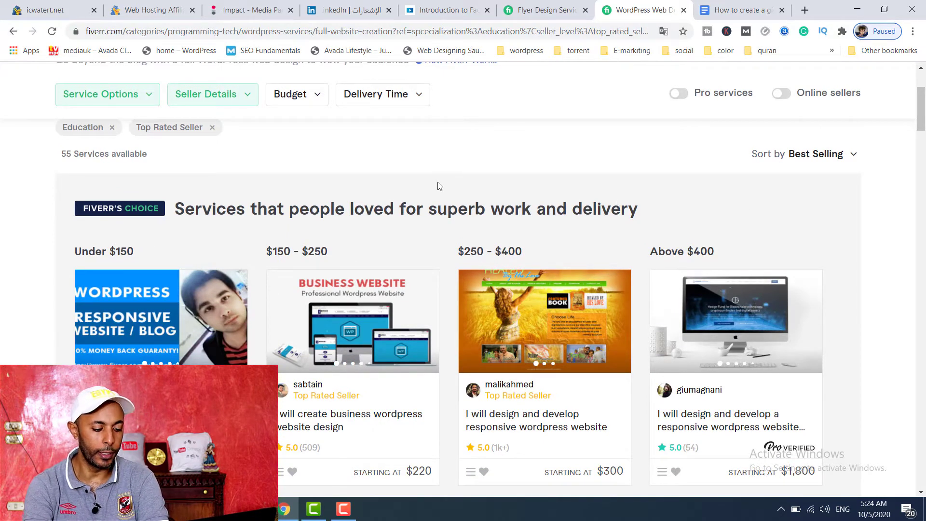
scroll(890, 239, down, 10)
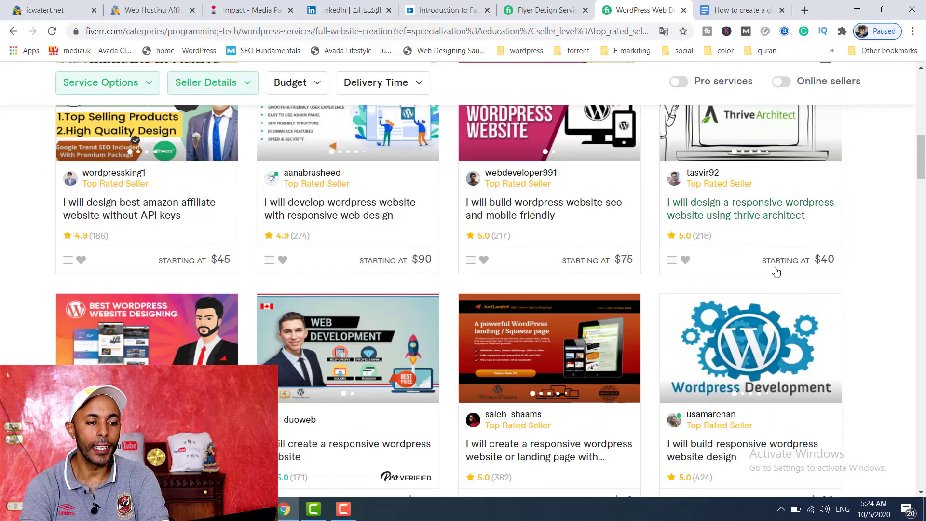
scroll(925, 114, up, 10)
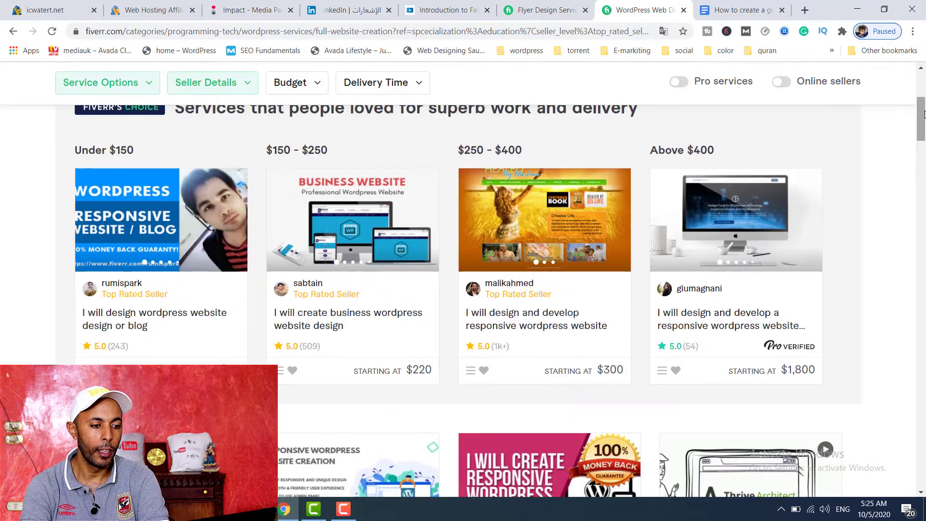
Switch the account to selling mode and look over the seller dashboard
click(748, 87)
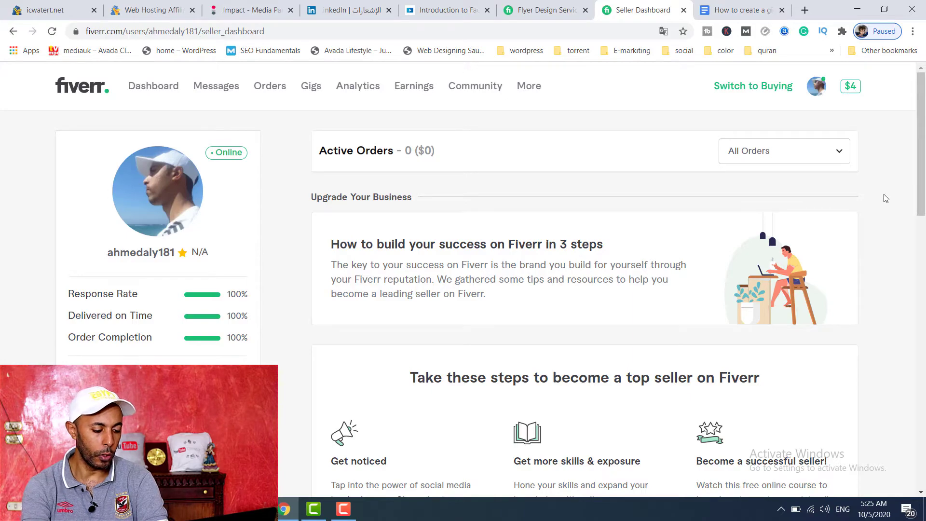
scroll(885, 198, down, 7)
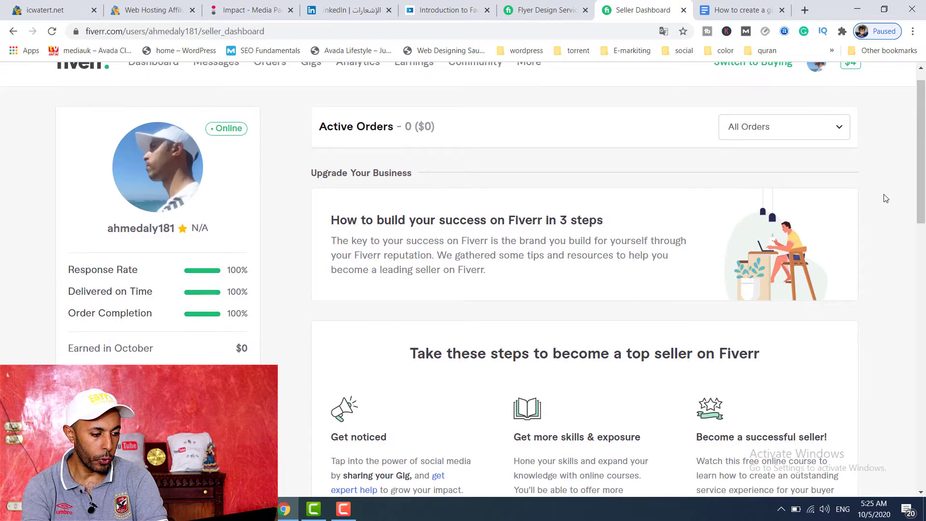
scroll(886, 198, down, 8)
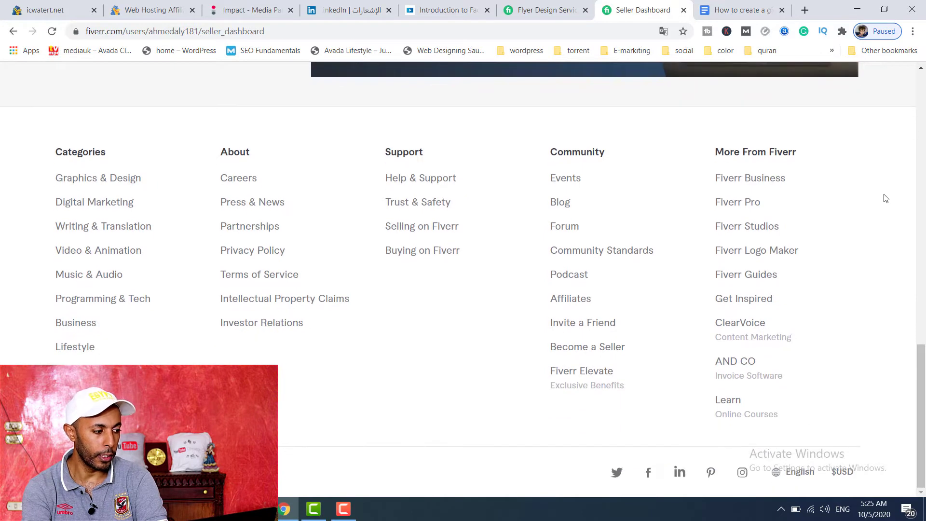
scroll(886, 198, up, 15)
drag(922, 191, 923, 90)
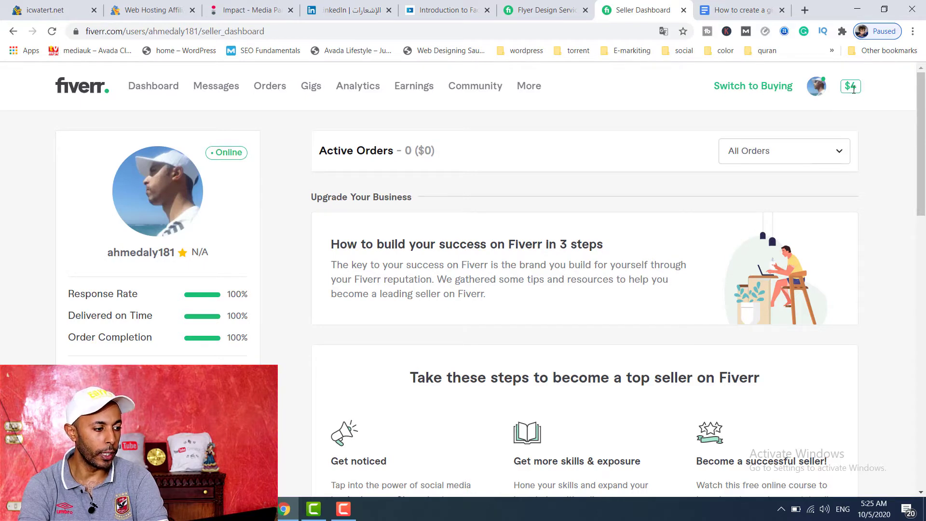
Open the seller's gig management page and review the active gigs
click(311, 87)
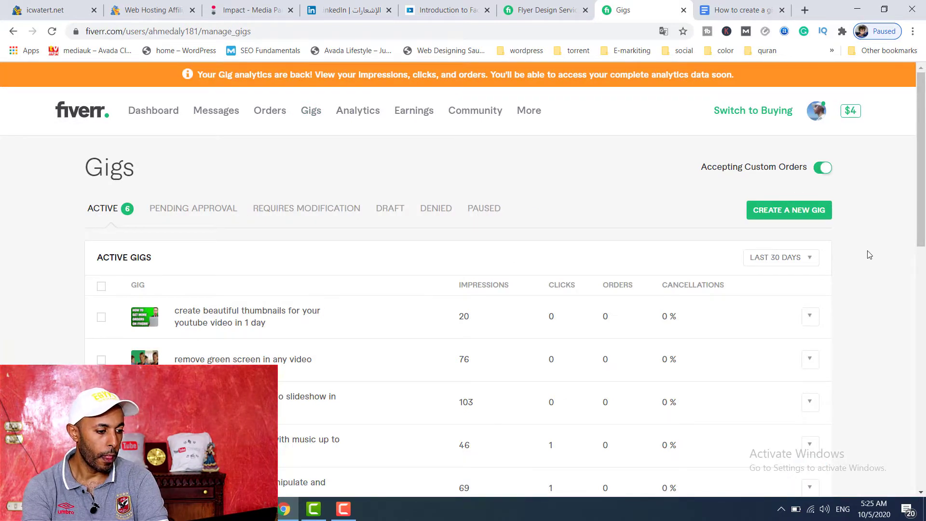
scroll(869, 255, down, 3)
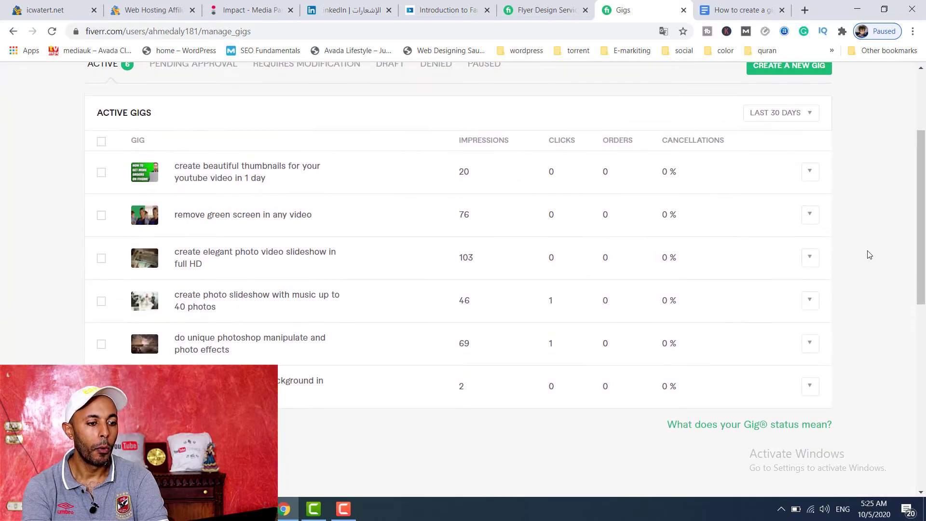
scroll(869, 255, up, 3)
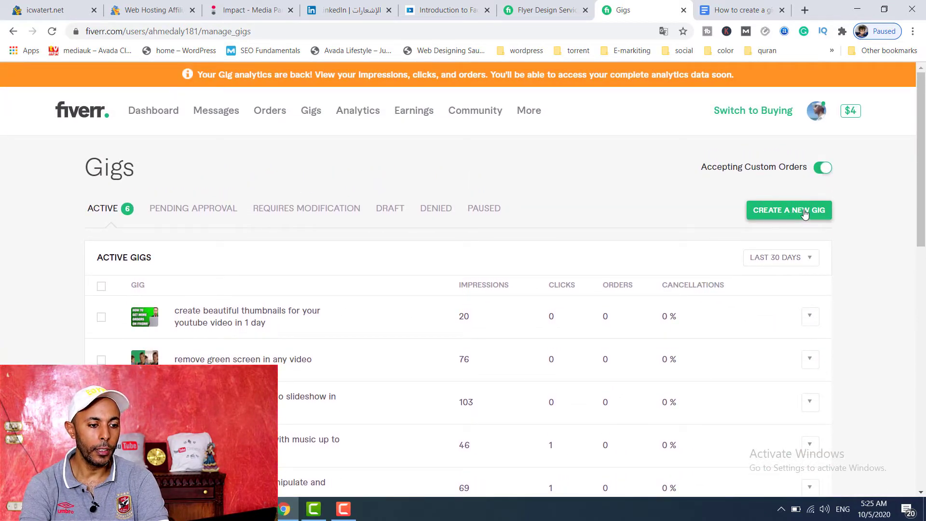
Open the seller's own profile page and start creating a new gig from its active gigs section
click(818, 116)
click(741, 147)
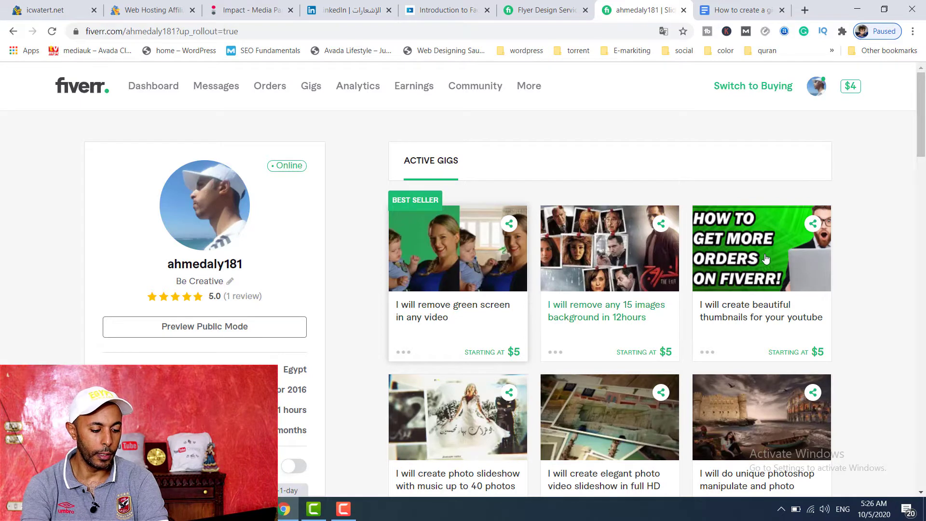
scroll(856, 316, down, 5)
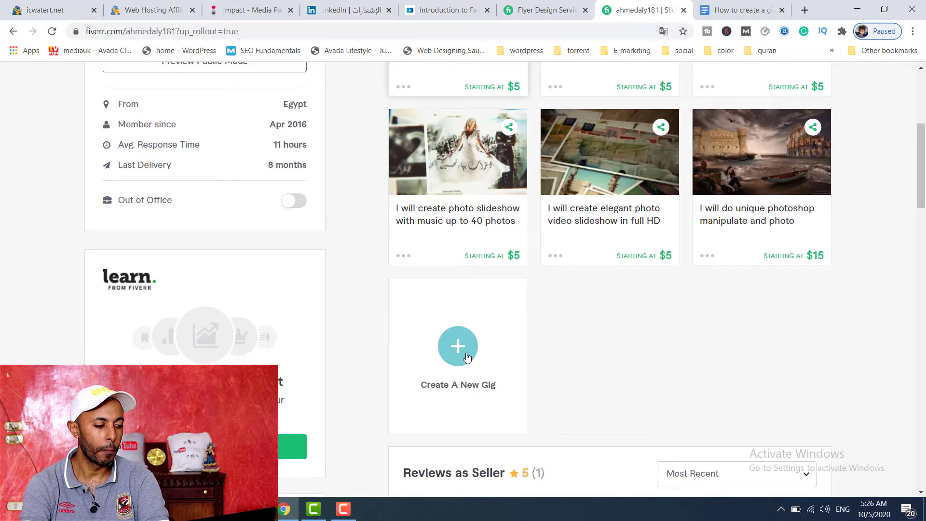
click(467, 357)
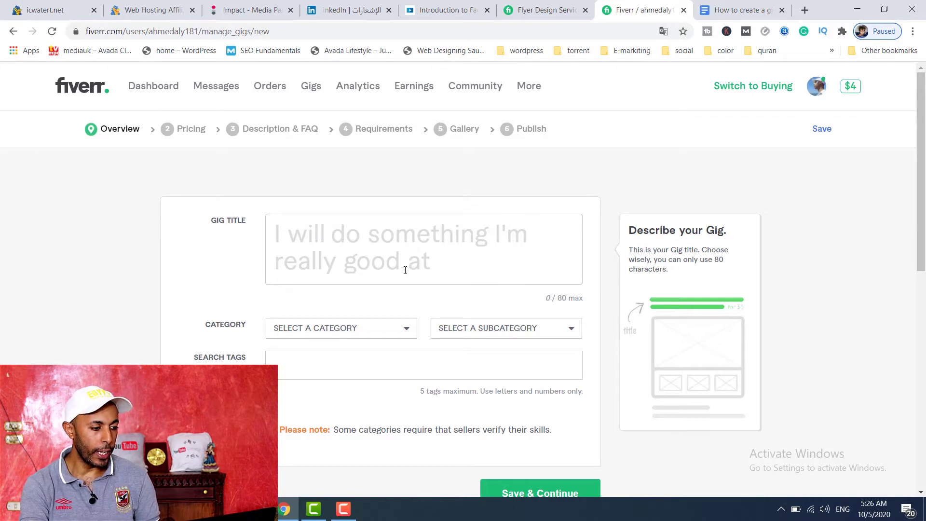
Enter the gig title "Create Wordpress Website Design & Development" and check its full wording
click(360, 242)
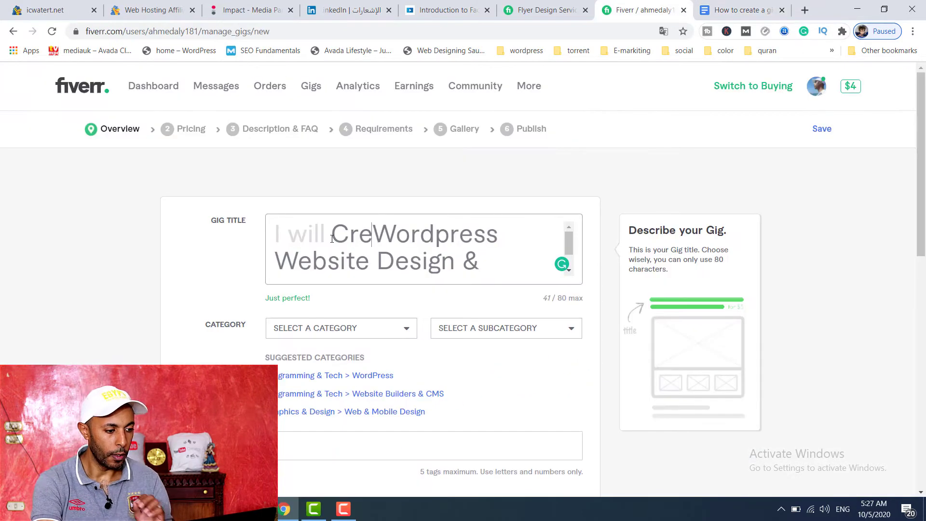
text(ate Wordpress Website Design &)
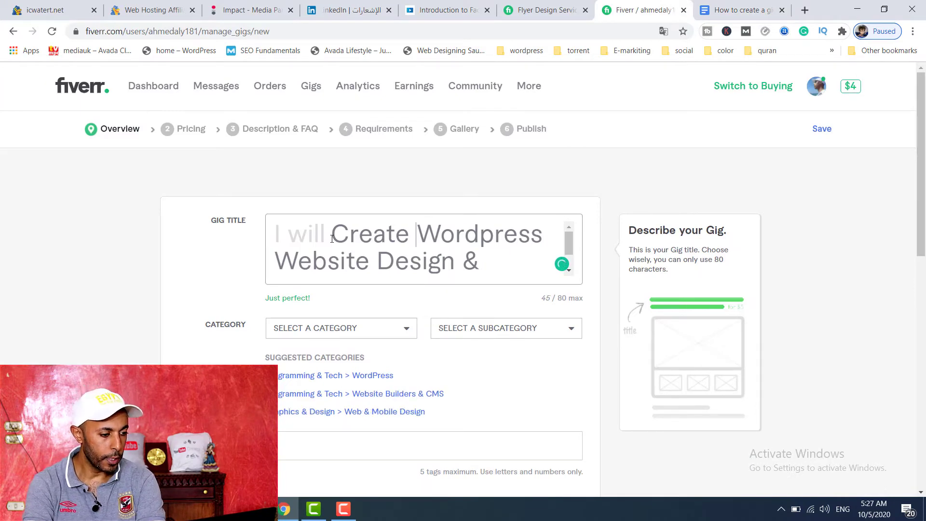
scroll(332, 239, down, 1)
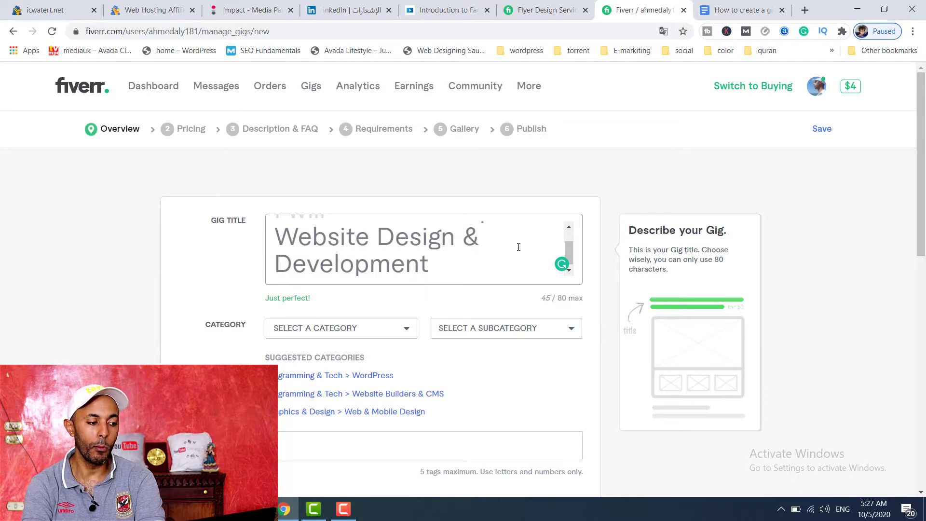
click(570, 228)
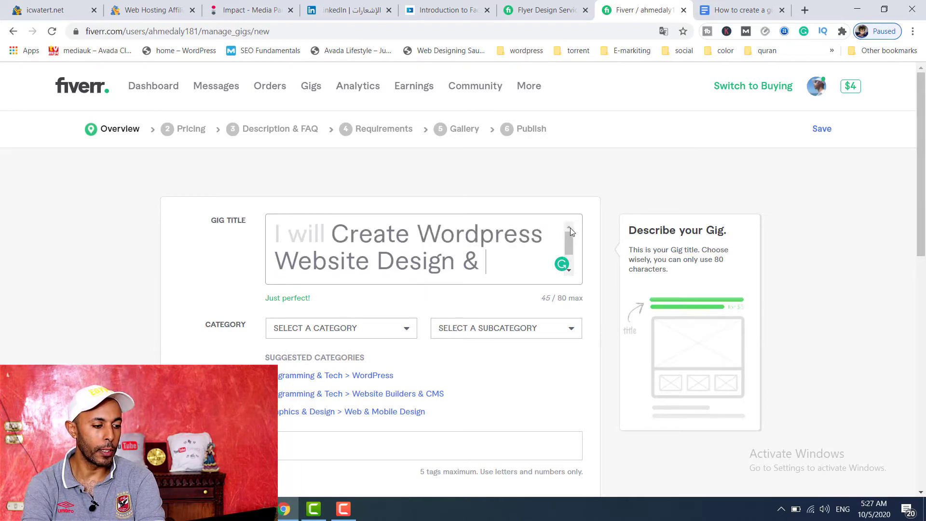
click(572, 263)
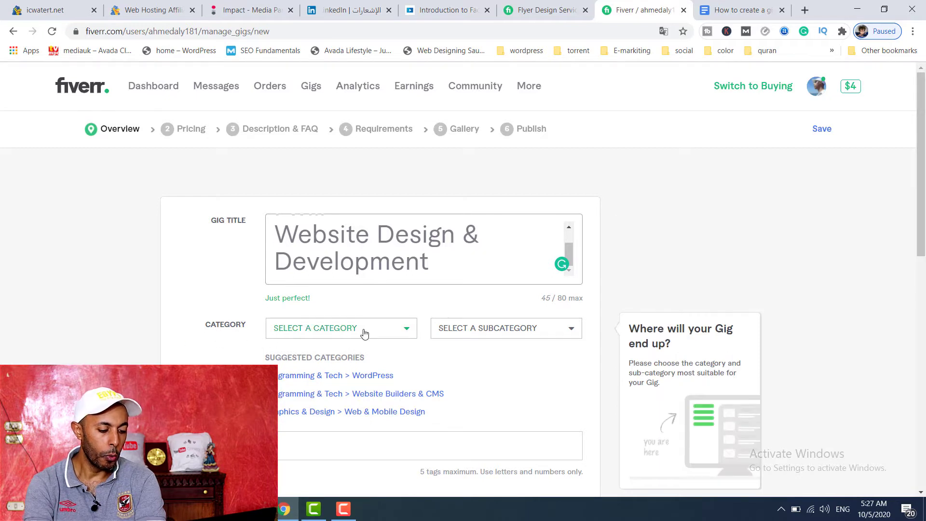
Categorize the gig under the suggested Programming & Tech > WordPress and set its service type to Full Website Creation
scroll(131, 320, down, 2)
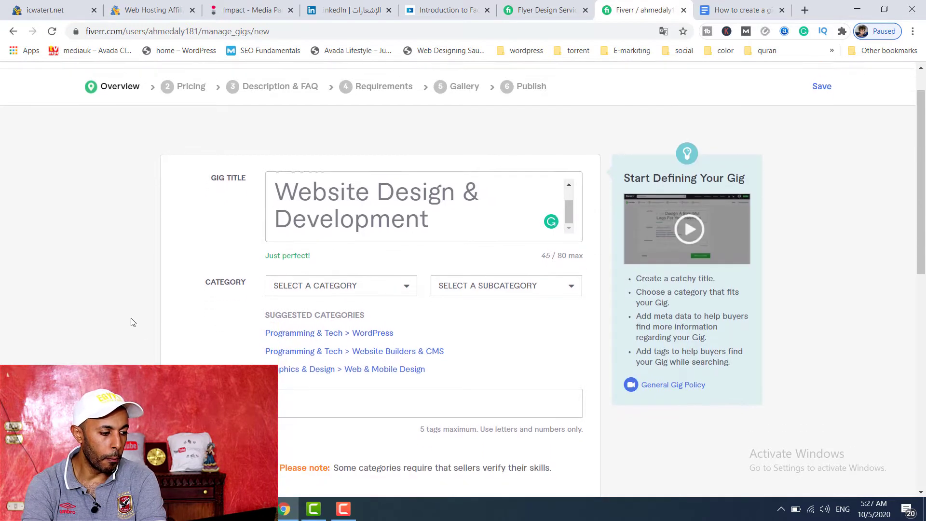
scroll(133, 322, down, 2)
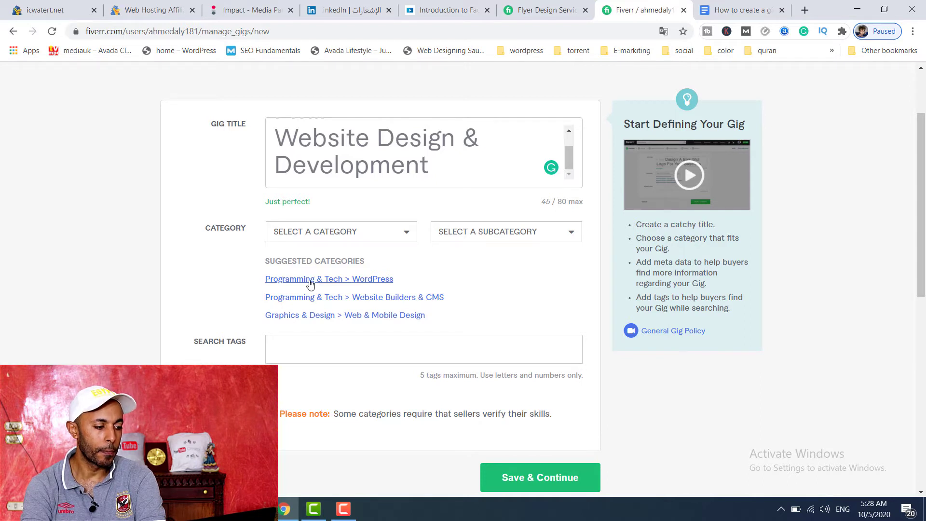
click(362, 283)
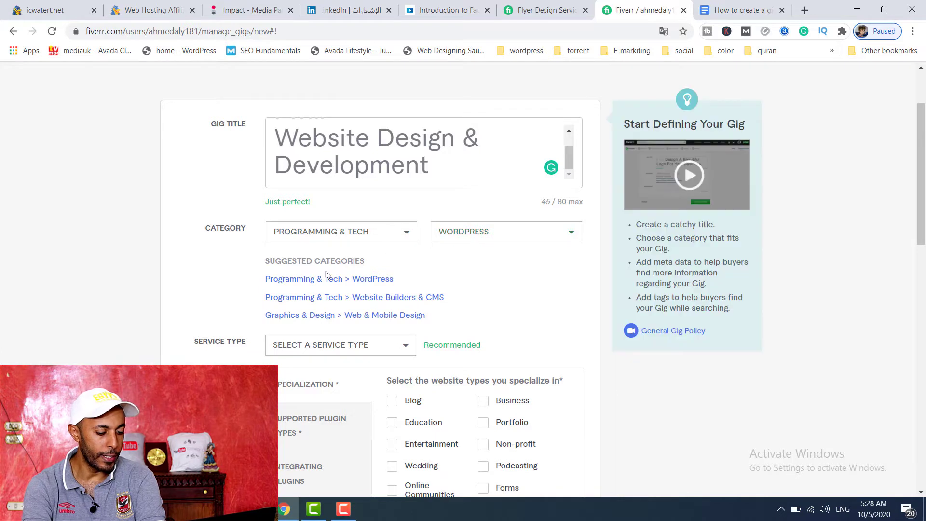
scroll(133, 307, down, 2)
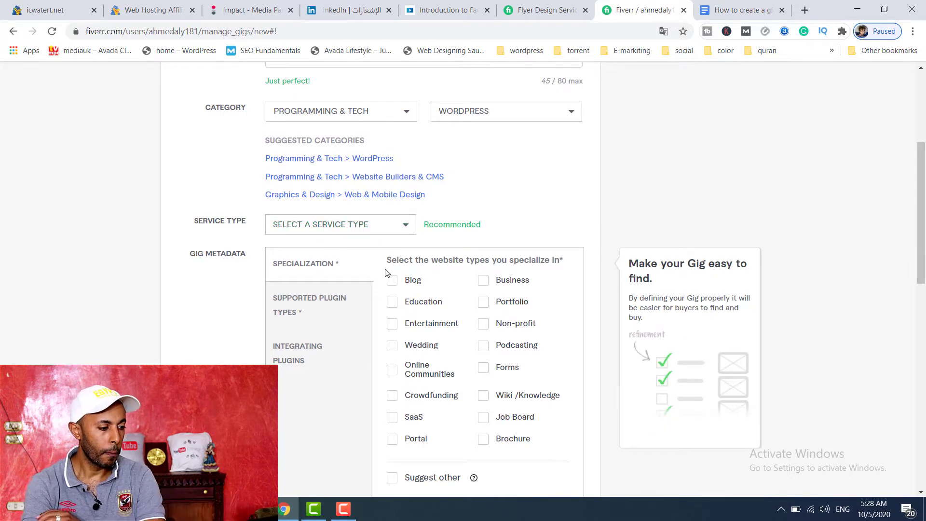
click(400, 225)
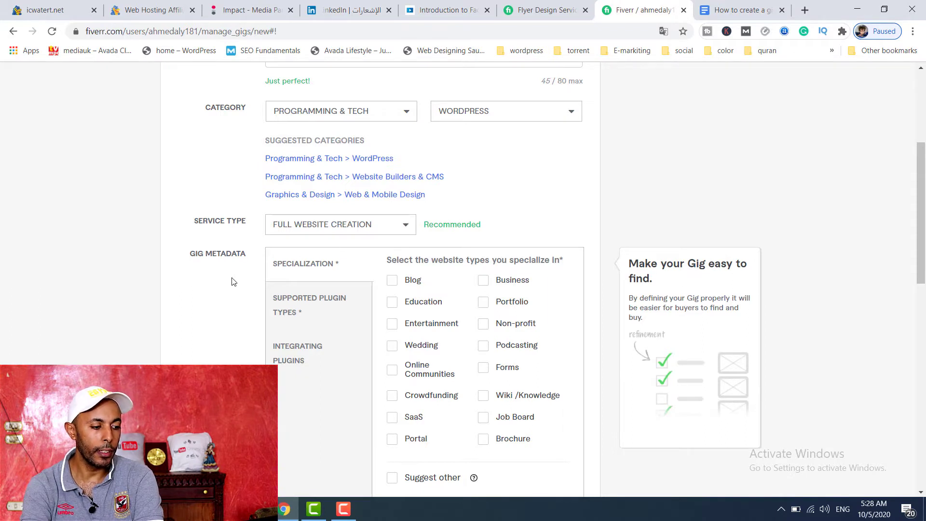
Set the gig's specializations to Business, Blog, Education, Portfolio, Wedding, Non-profit, Entertainment, Online Communities and Portal websites
click(484, 282)
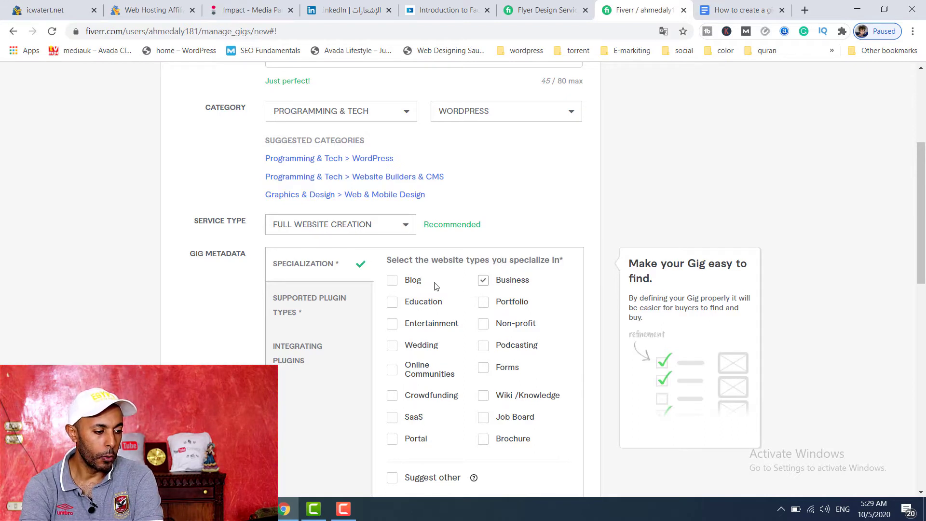
click(391, 281)
click(392, 301)
click(483, 302)
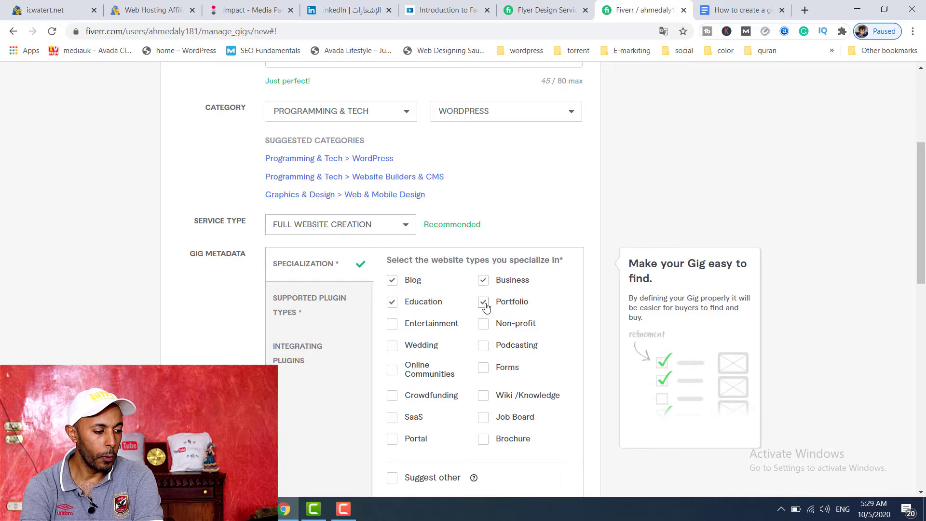
click(393, 345)
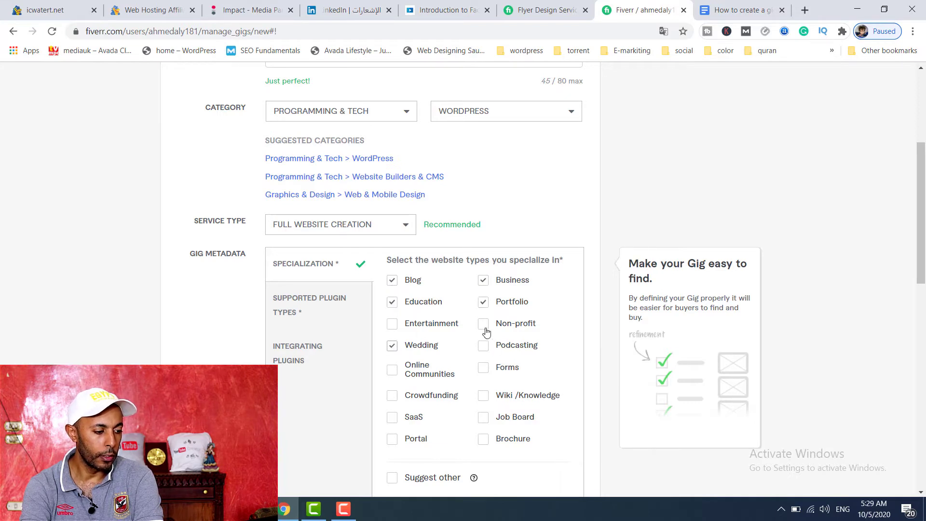
click(484, 325)
click(391, 326)
click(392, 369)
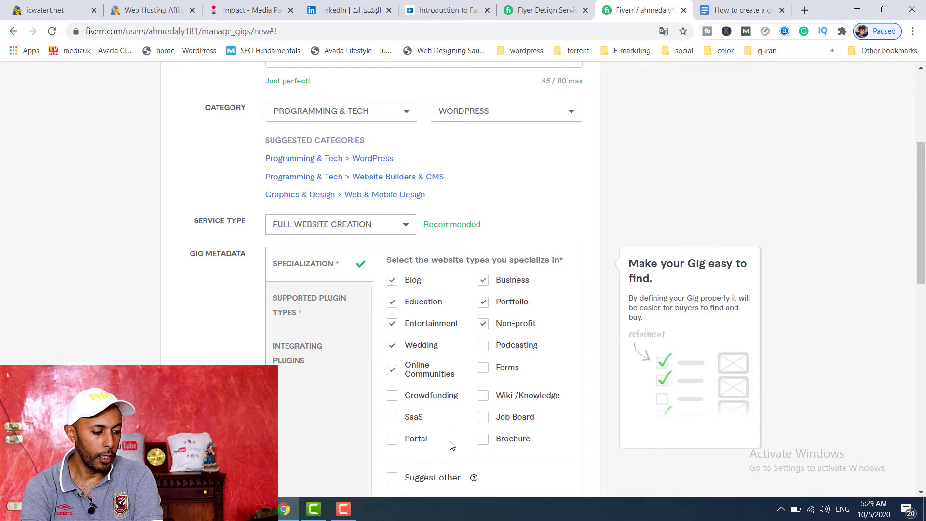
click(392, 439)
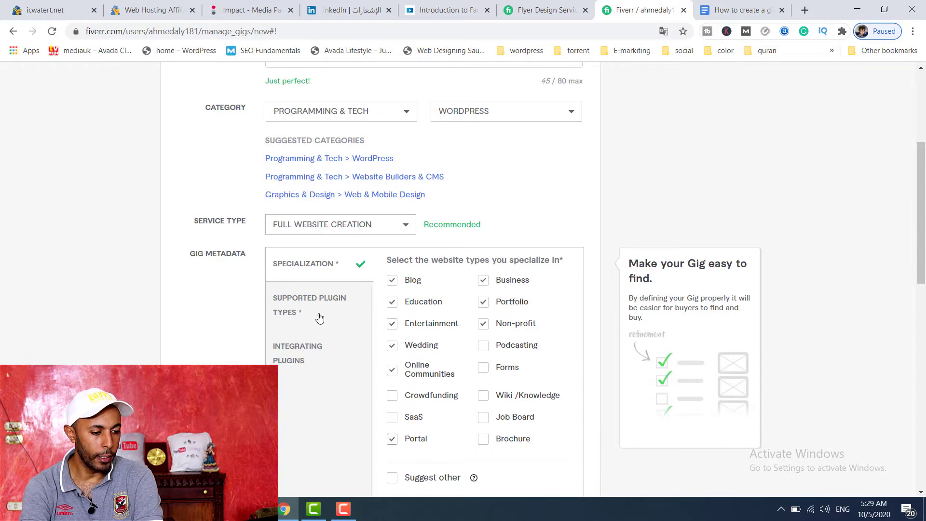
Mark Video, Chat, Map, Gallery, Membership, FAQ, Music and Analytics as the gig's supported plugin types
scroll(812, 295, down, 1)
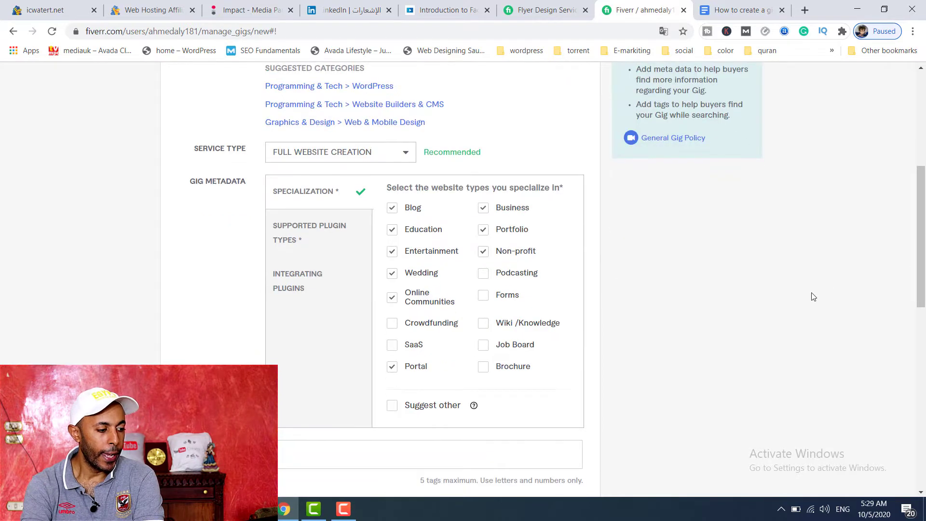
click(298, 235)
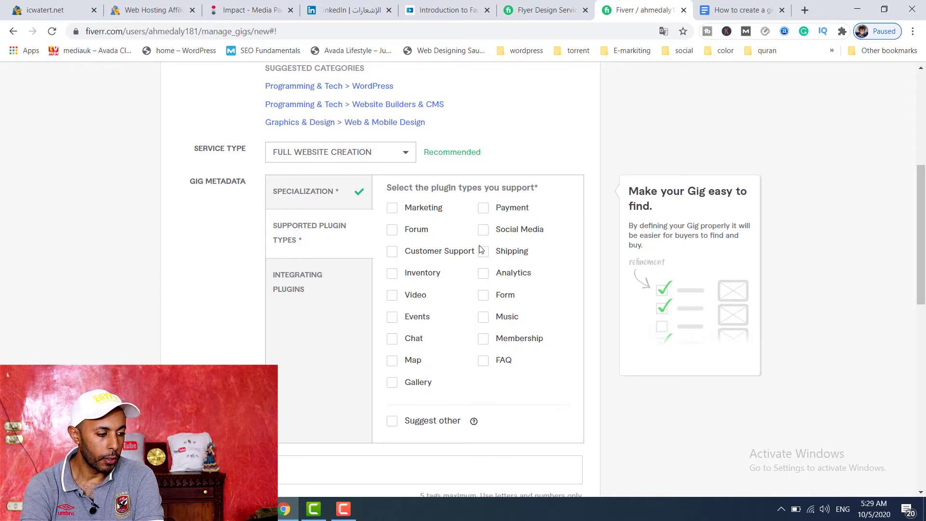
click(392, 296)
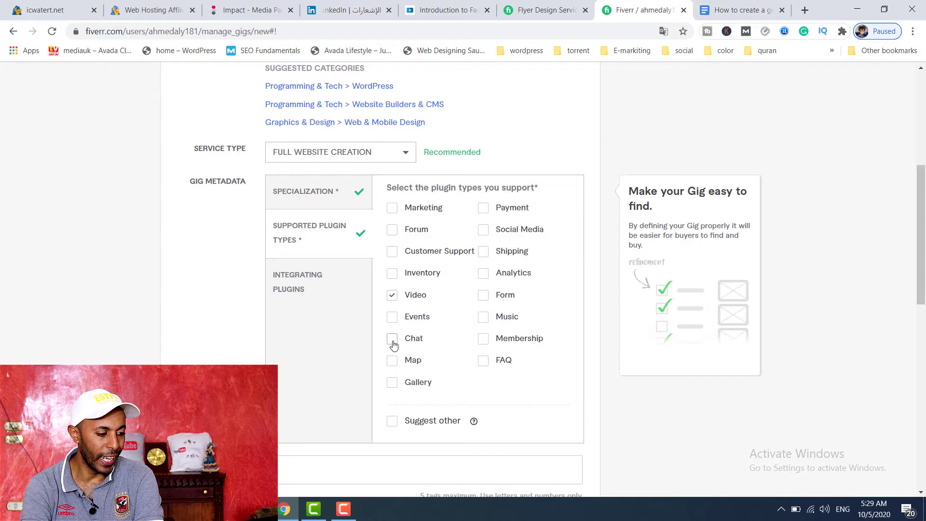
click(393, 339)
click(393, 362)
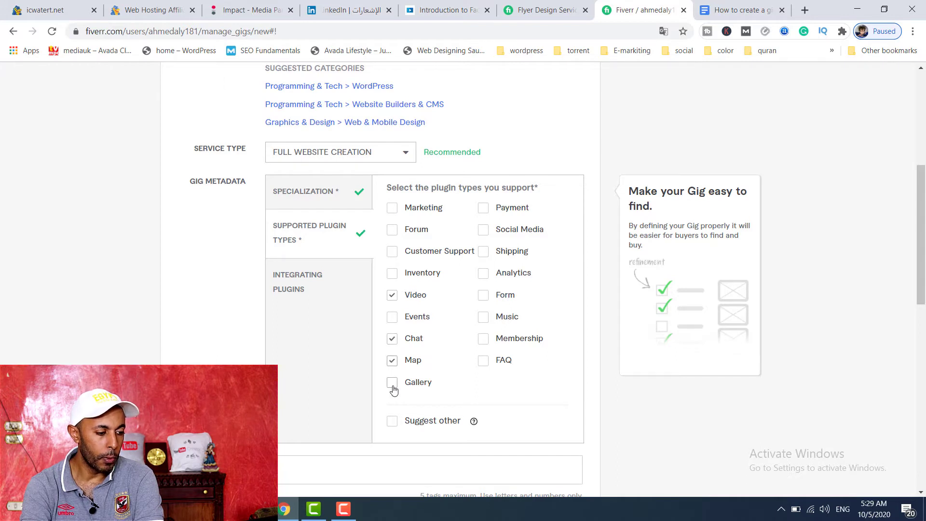
click(392, 384)
drag(487, 365, 484, 343)
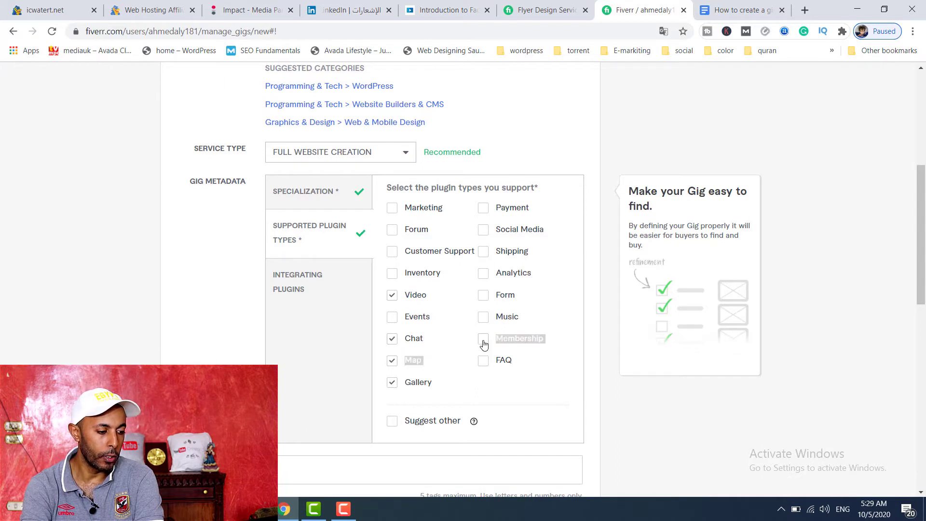
click(484, 339)
click(484, 339)
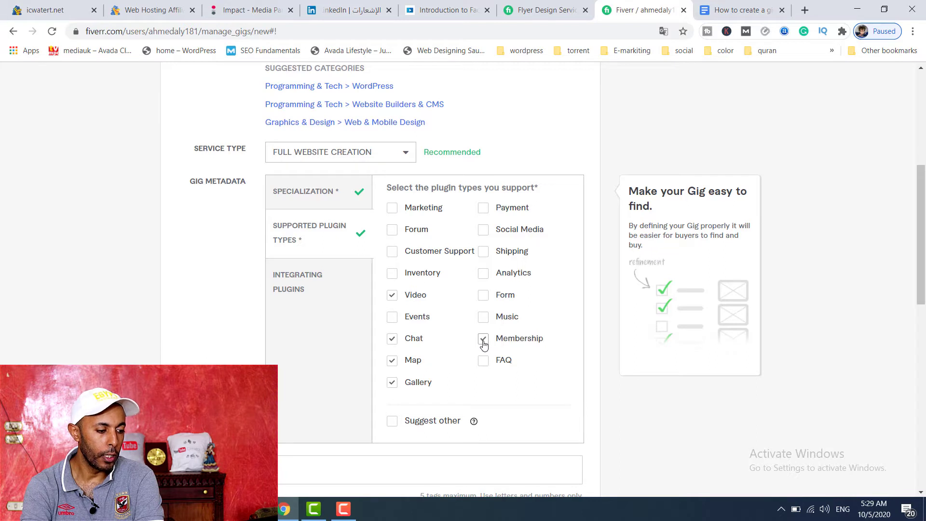
click(483, 361)
click(484, 317)
click(484, 273)
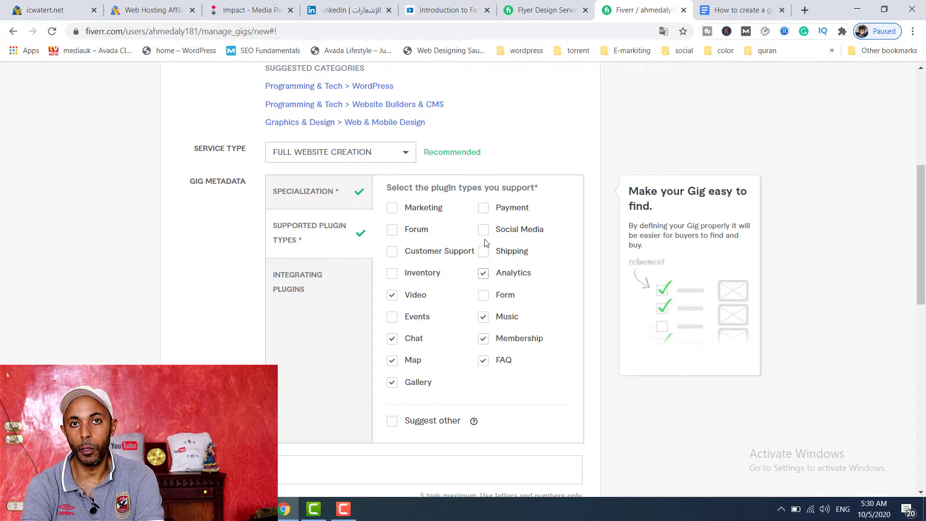
Add Payment, Social Media and Customer Support to the gig's supported plugin types
click(482, 210)
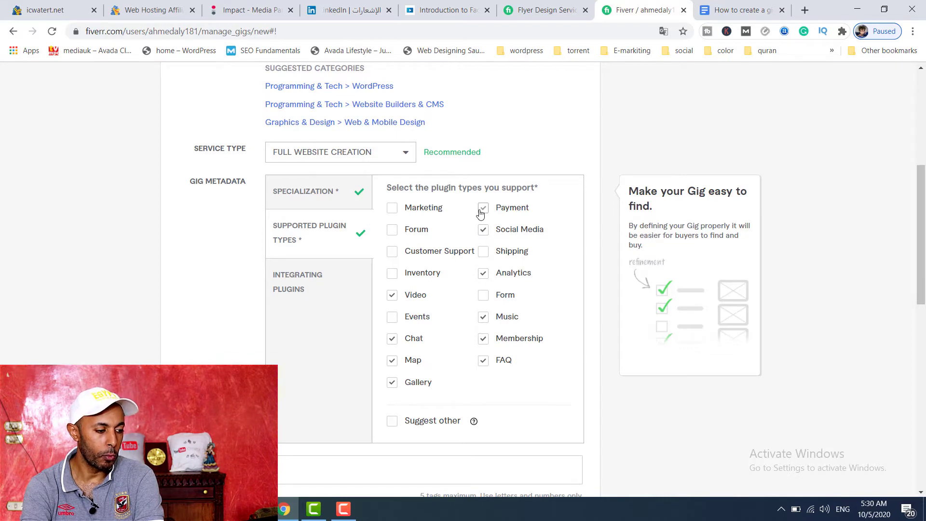
click(392, 254)
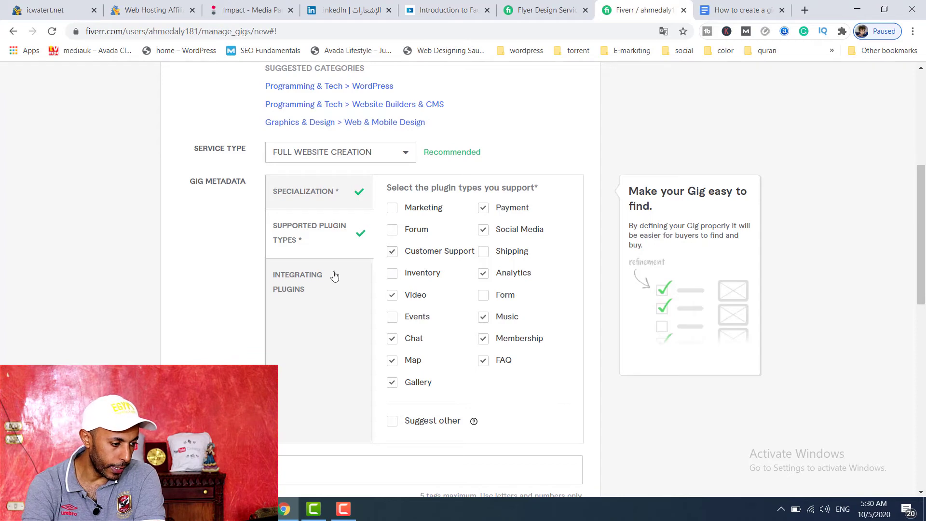
Mark Adsense, All in One SEO Pack, Contact Form 7, Mailchimp, Vimeo, WooCommerce, Youtube, Akismet, Facebook, Gravity Forms, LinkedIn, Twitter and Elementor as integrating plugins
click(306, 282)
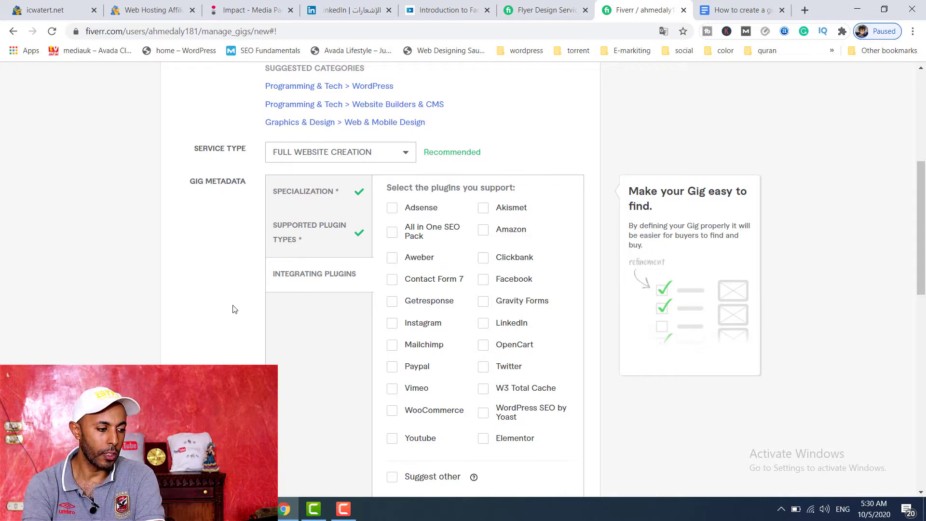
scroll(235, 309, down, 2)
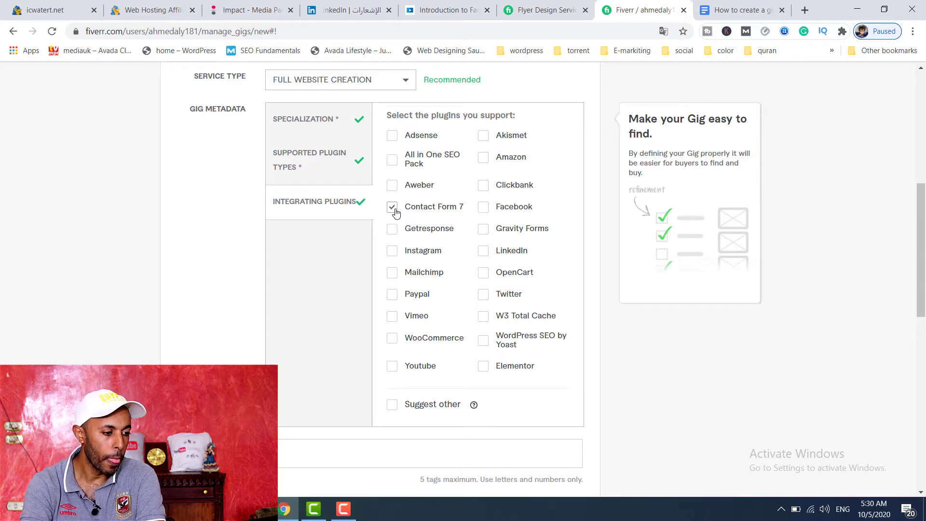
click(486, 140)
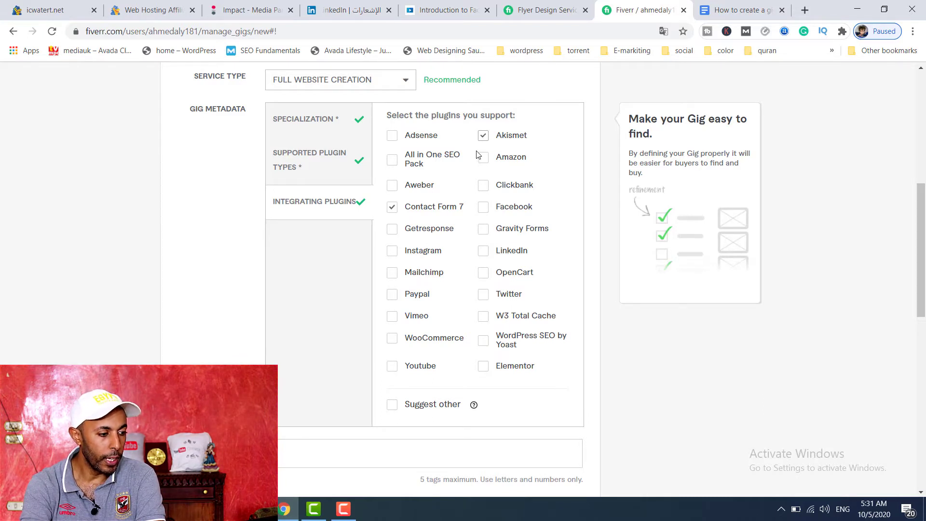
click(393, 139)
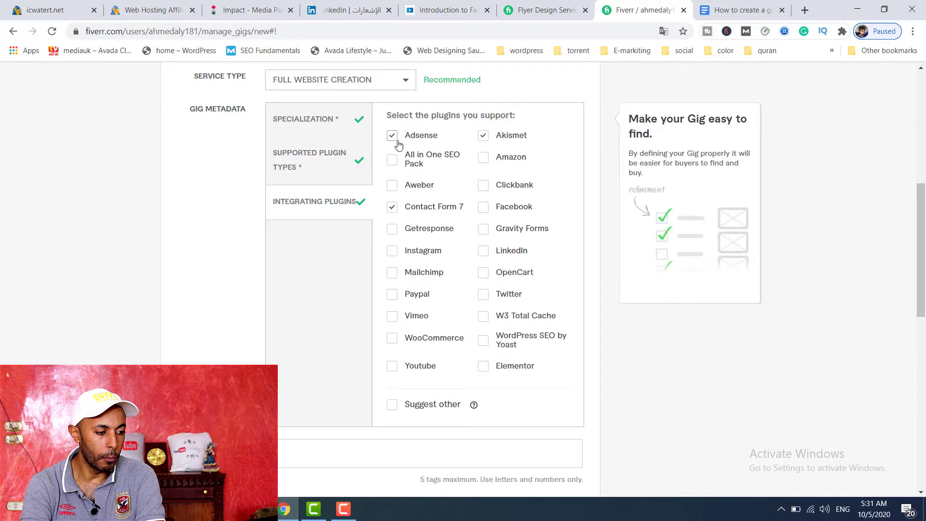
click(483, 207)
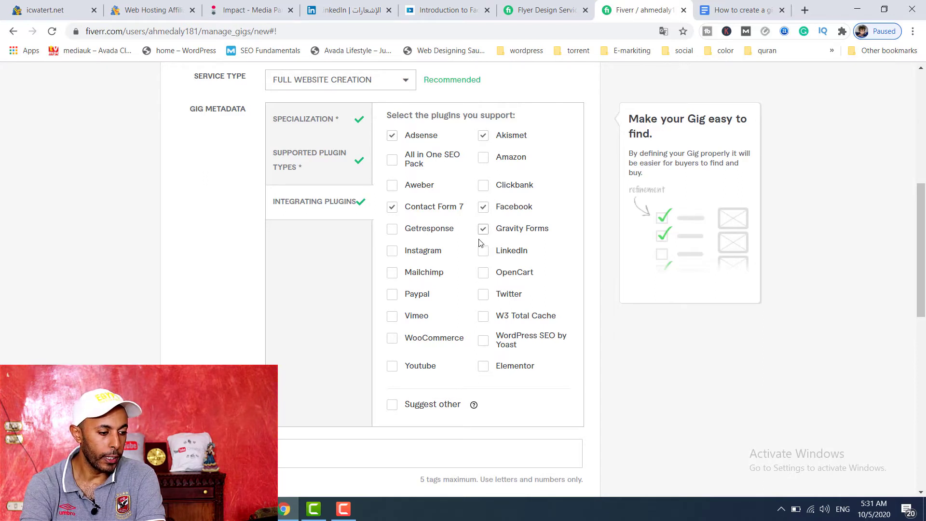
click(483, 251)
click(483, 294)
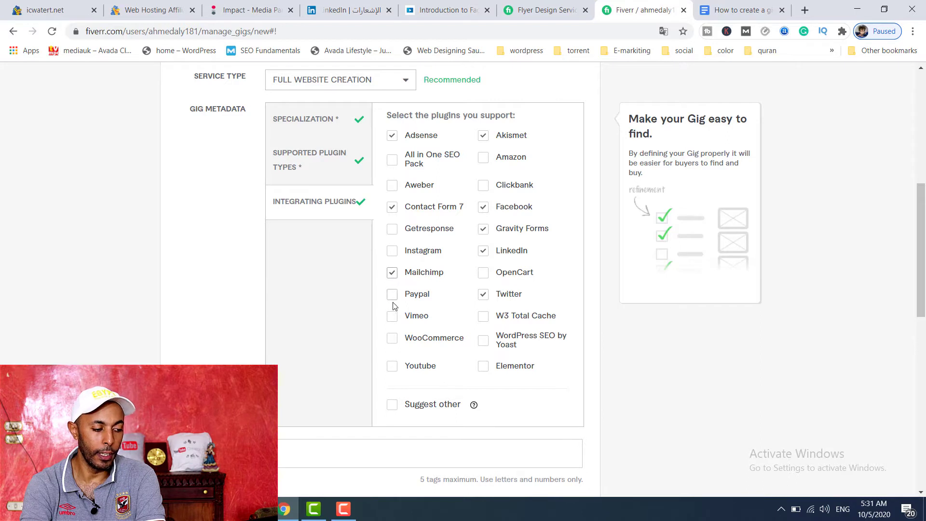
click(393, 317)
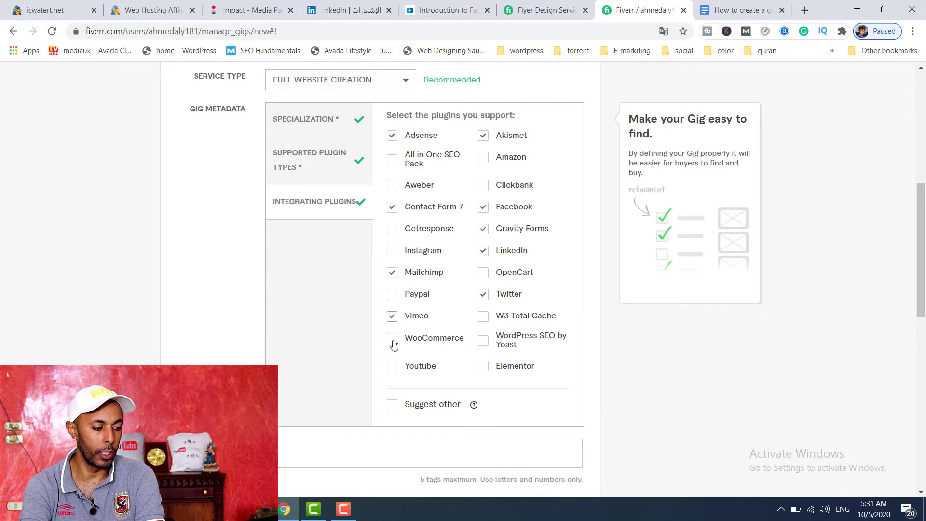
click(393, 367)
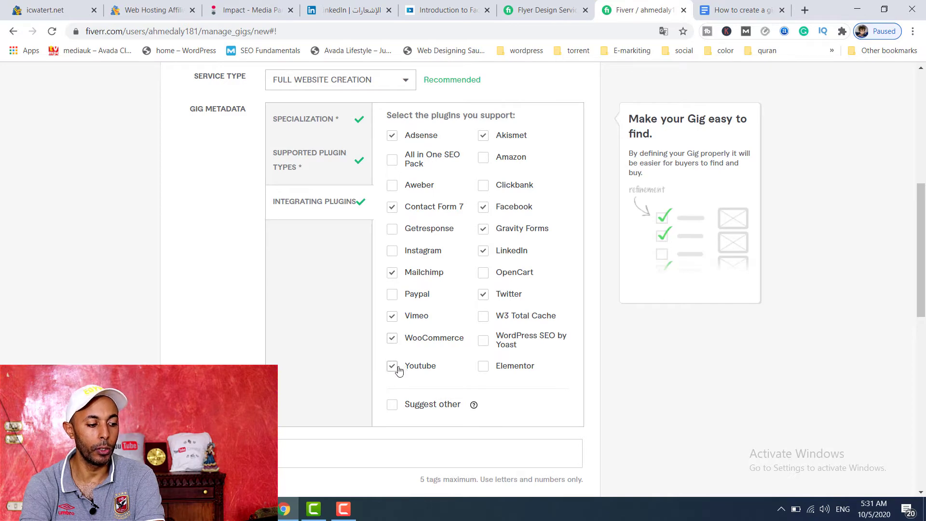
click(484, 368)
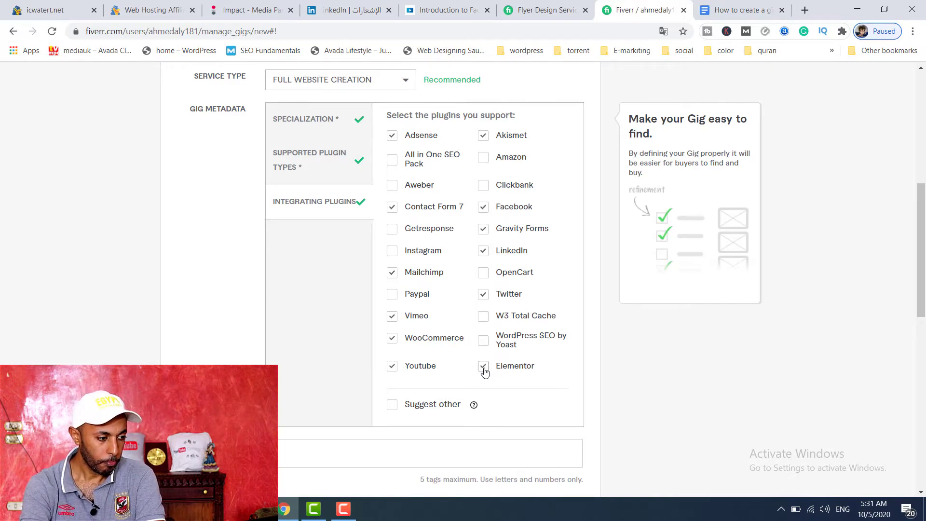
click(425, 161)
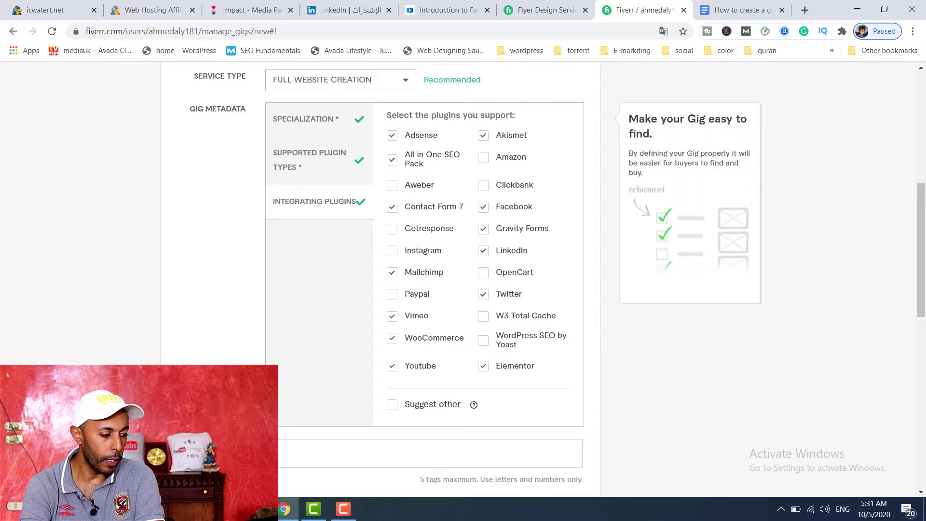
Add the suggested search tags "wordpress blogs" and "wordpress install" to the gig
click(294, 459)
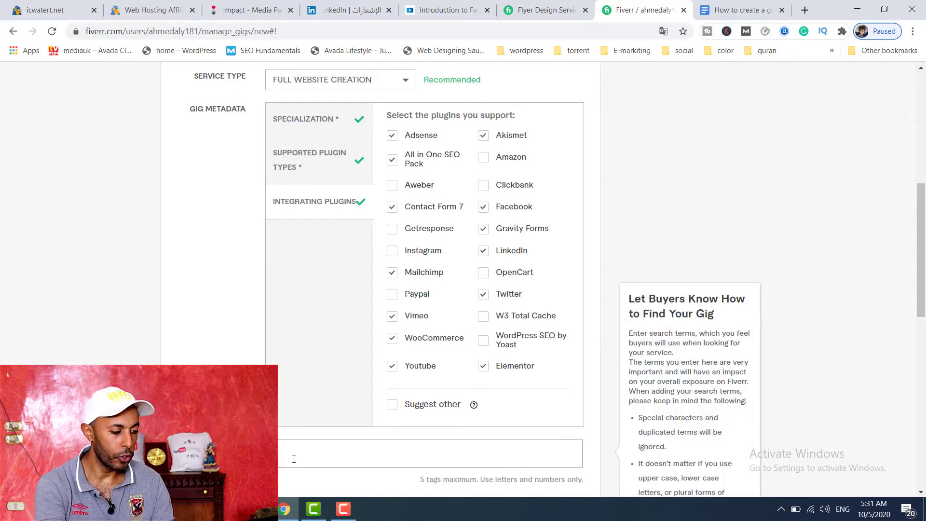
text(wordpress)
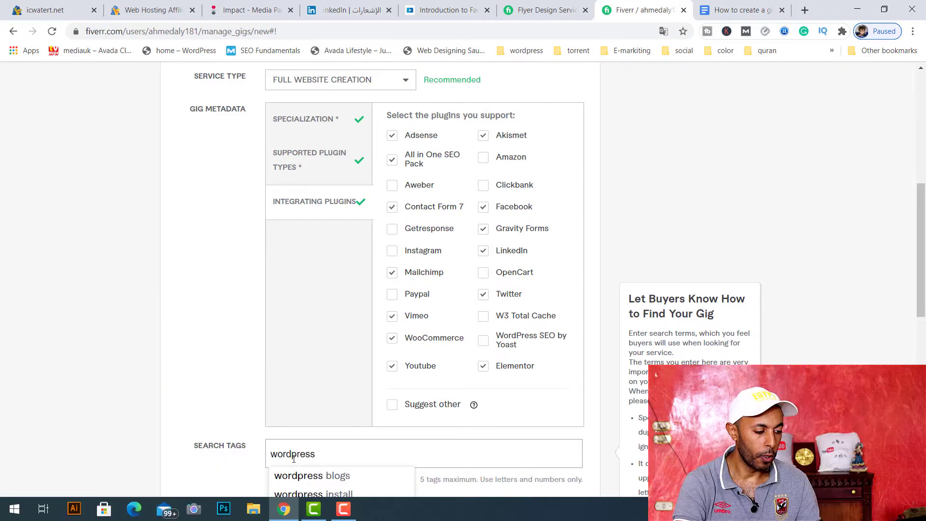
click(316, 478)
text(wordp)
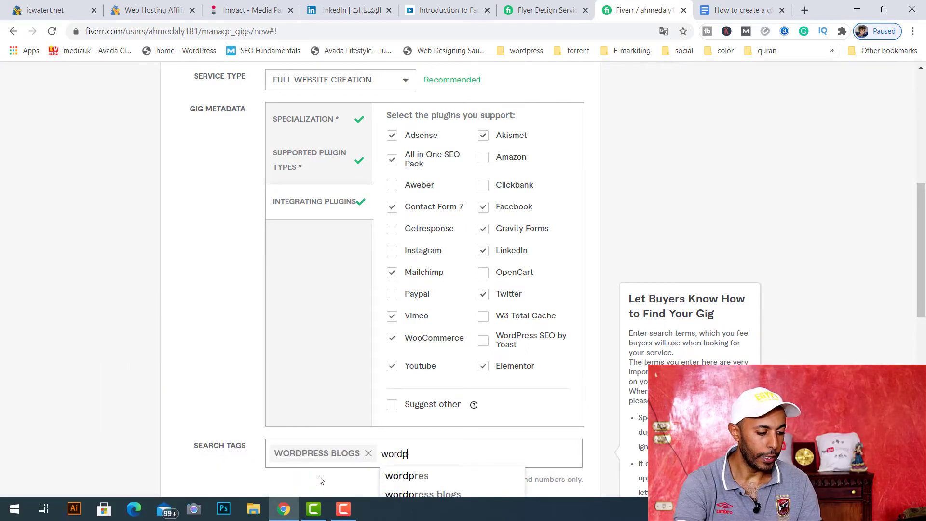
text(ress)
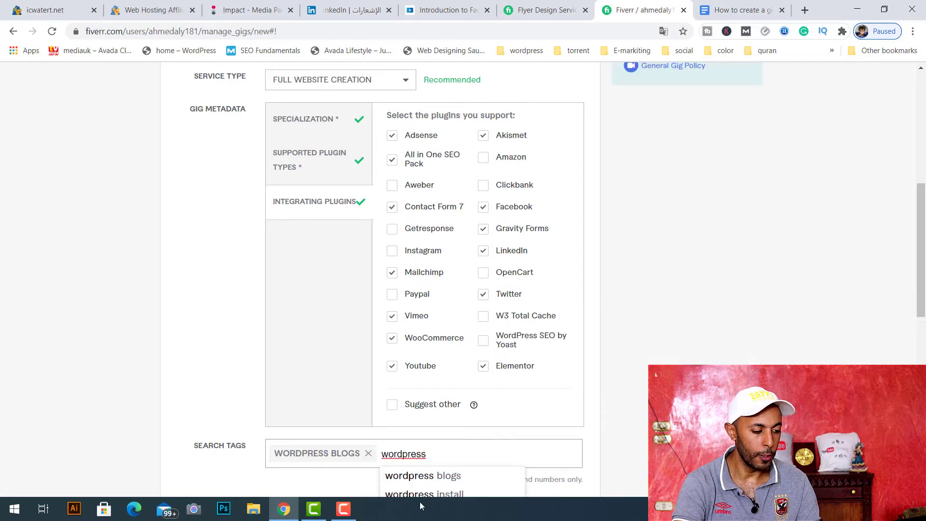
click(482, 493)
Add the suggested search tags "wordpress template", "wordpress themes" and "wordpress blog", and try to save the overview
scroll(508, 389, down, 2)
click(517, 383)
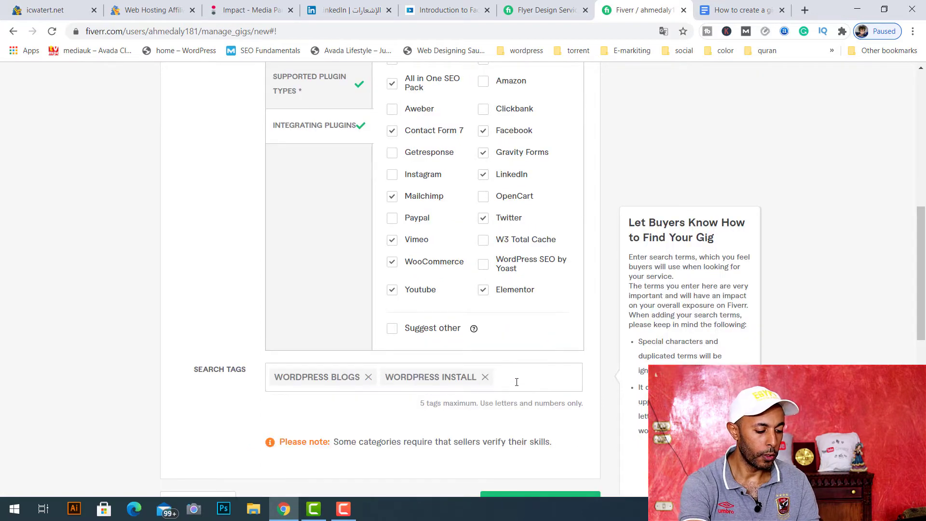
text(wordpress)
click(570, 438)
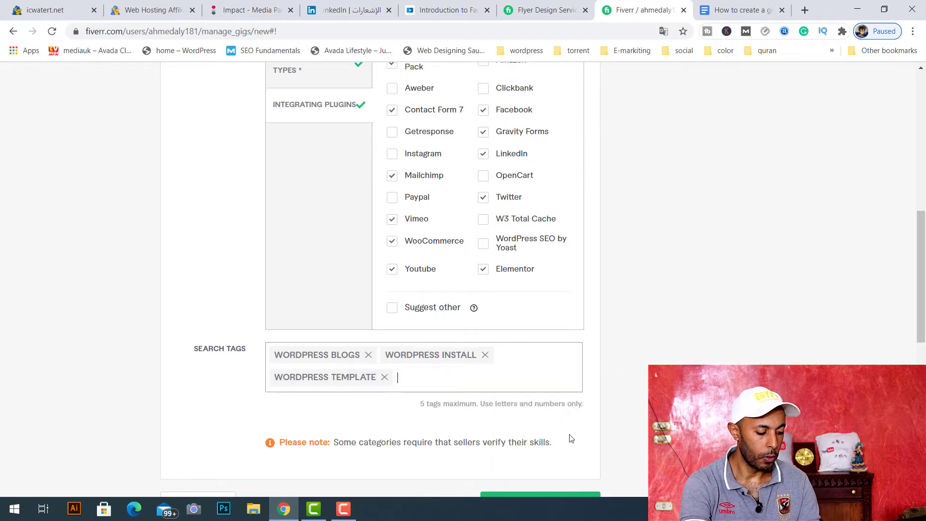
text(wordpress)
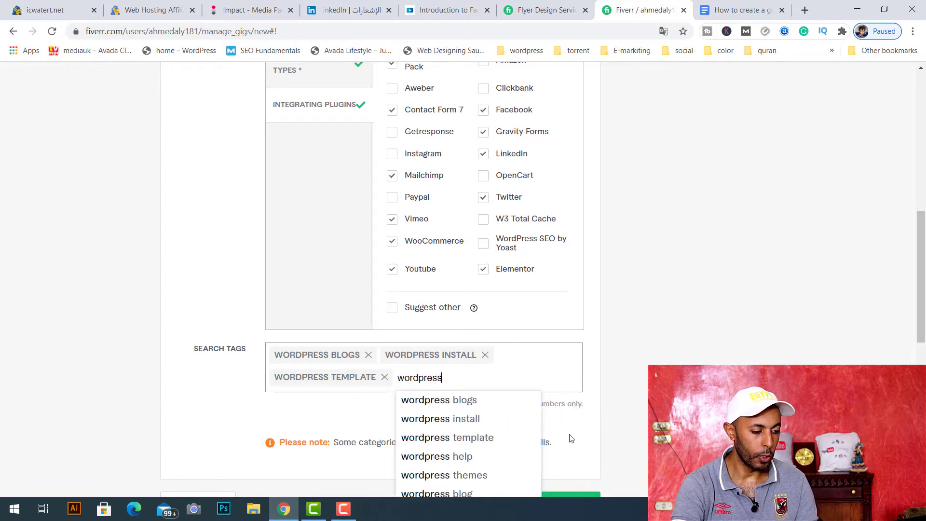
click(523, 474)
text(wordpress)
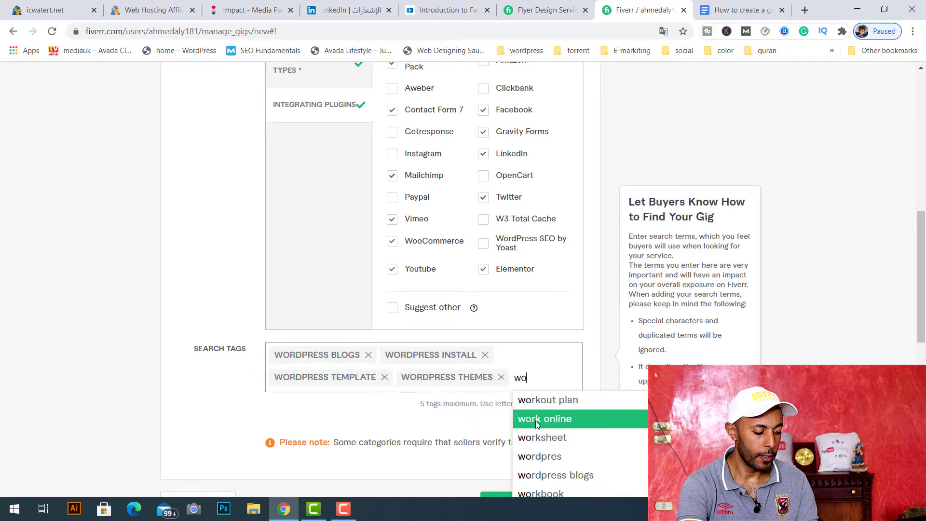
click(574, 494)
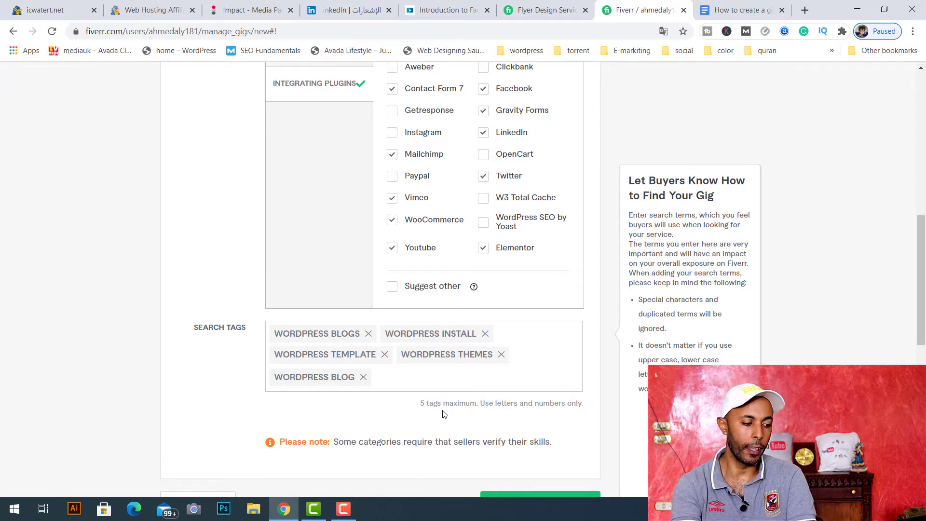
scroll(220, 428, down, 3)
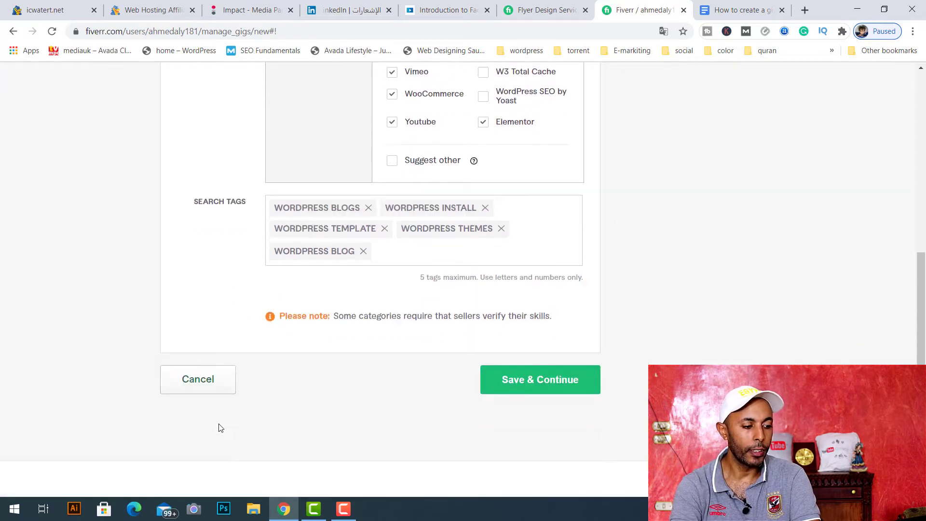
click(530, 344)
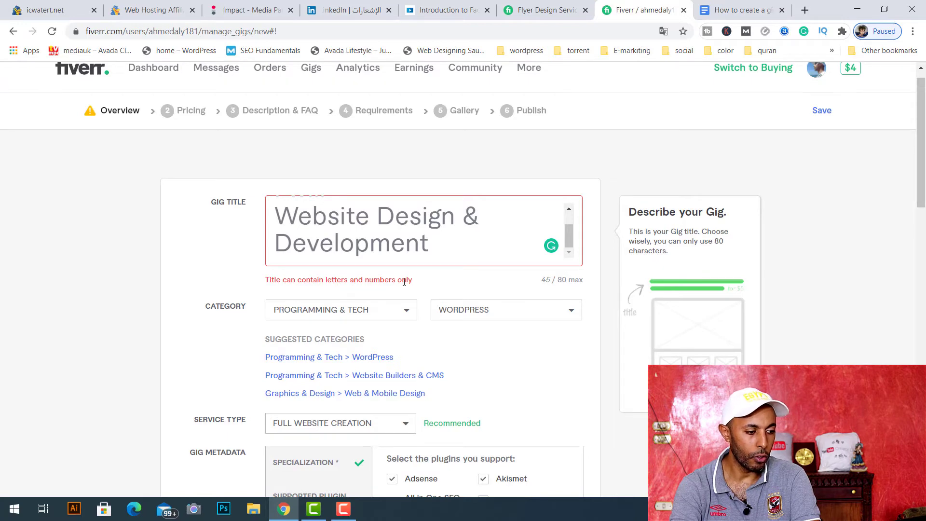
Remove the "&" between "Design" and "Development" from the gig title and check its full wording
click(480, 216)
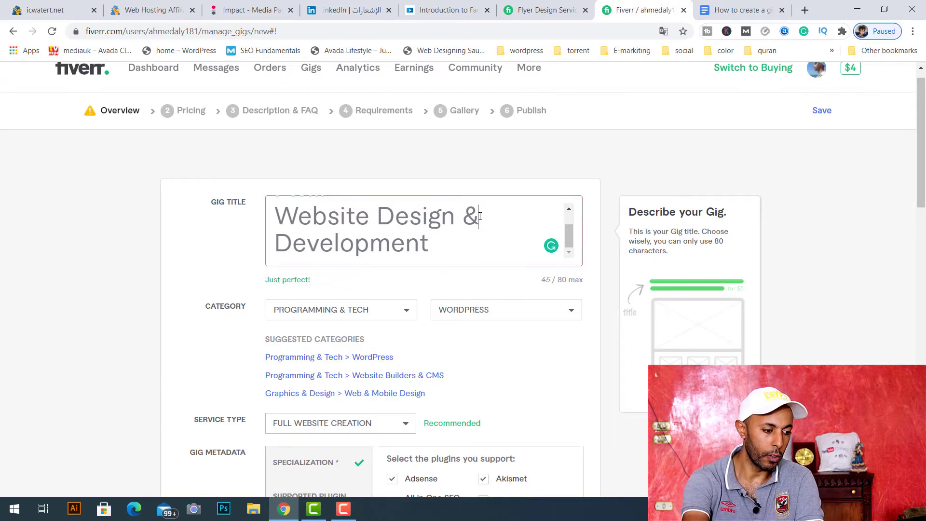
key(BackSpace)
key(BackSpace)
click(570, 210)
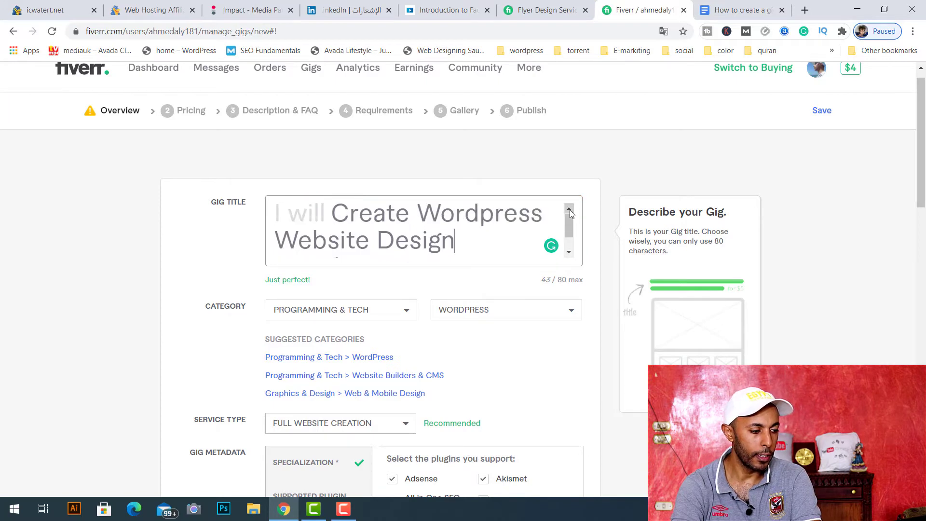
click(570, 252)
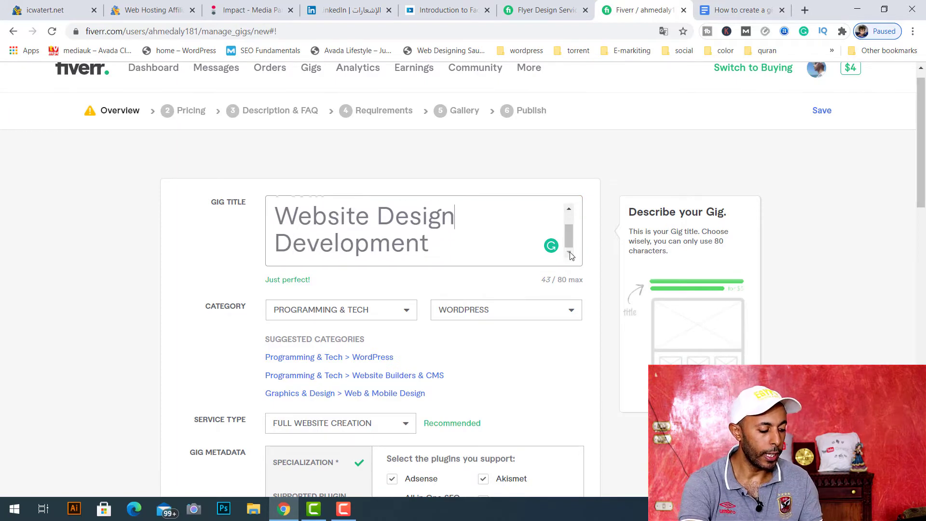
Save the gig overview and continue to the pricing stage
click(922, 252)
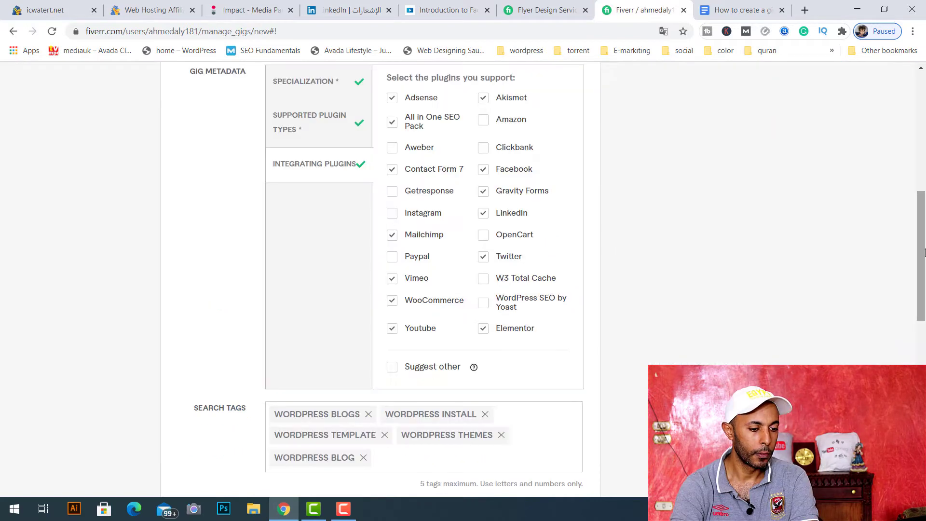
click(924, 349)
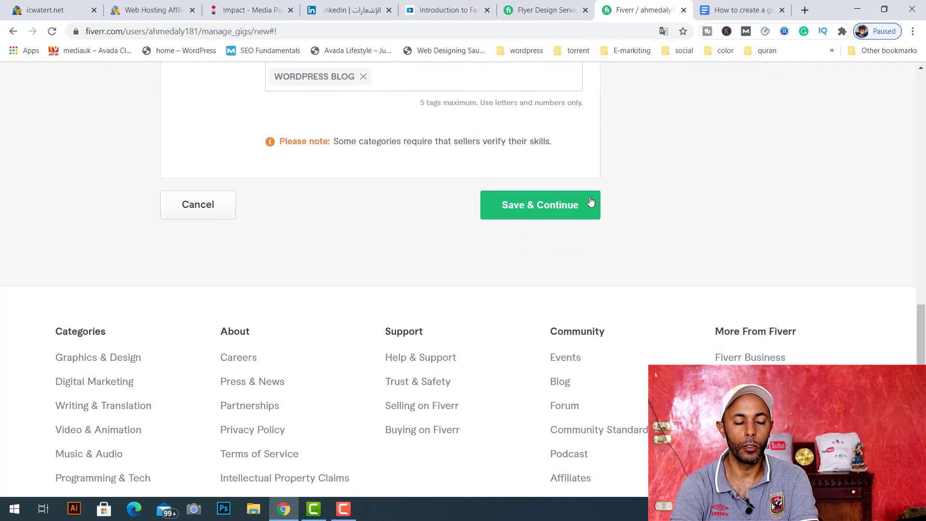
click(554, 207)
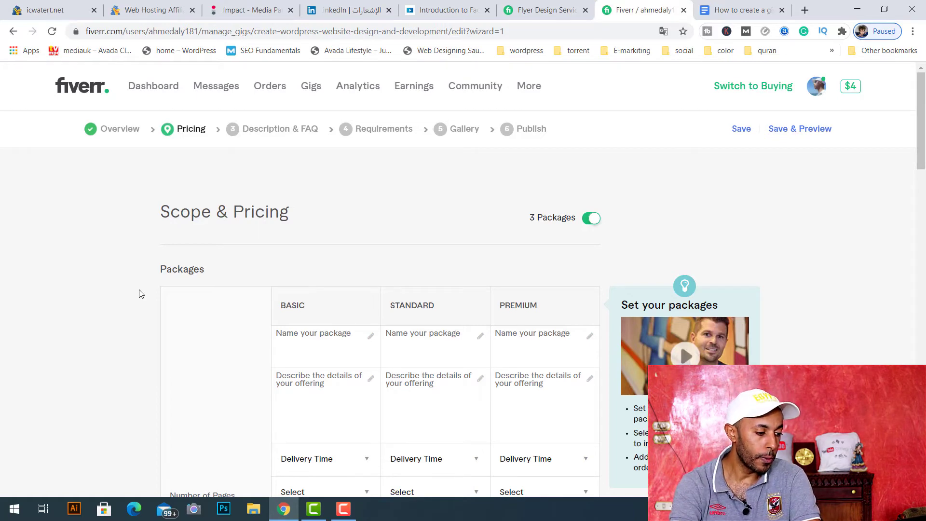
click(294, 339)
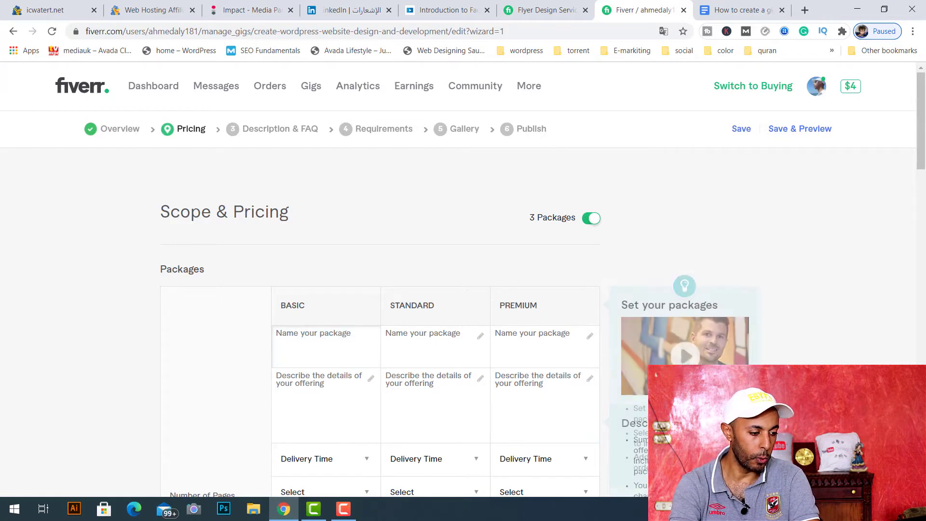
click(481, 348)
click(182, 332)
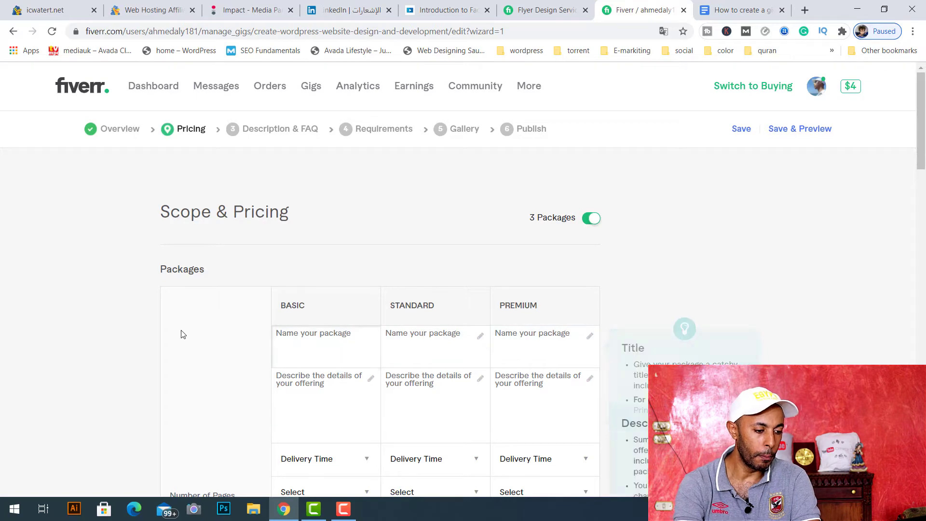
scroll(78, 366, down, 2)
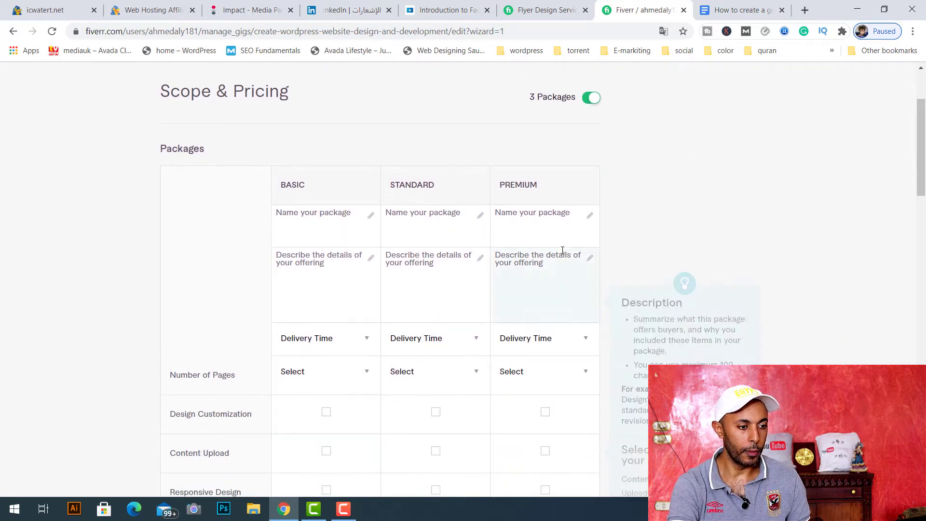
Switch to the Google Docs document "How to create a gig on fiverr 2020" and copy the starter website description beginning "Up to 3 Pages Website"
click(729, 10)
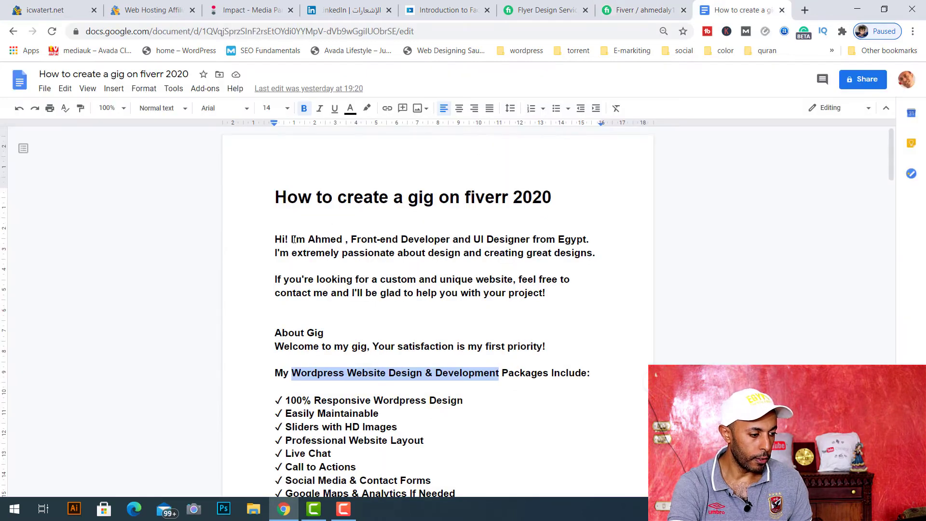
scroll(391, 282, down, 7)
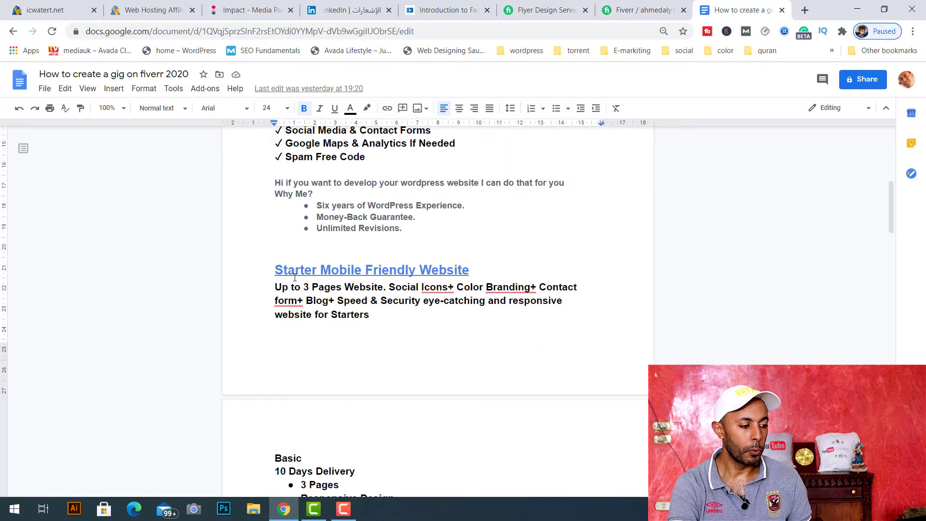
drag(276, 287, 537, 287)
drag(534, 294, 534, 300)
key(ctrl+c)
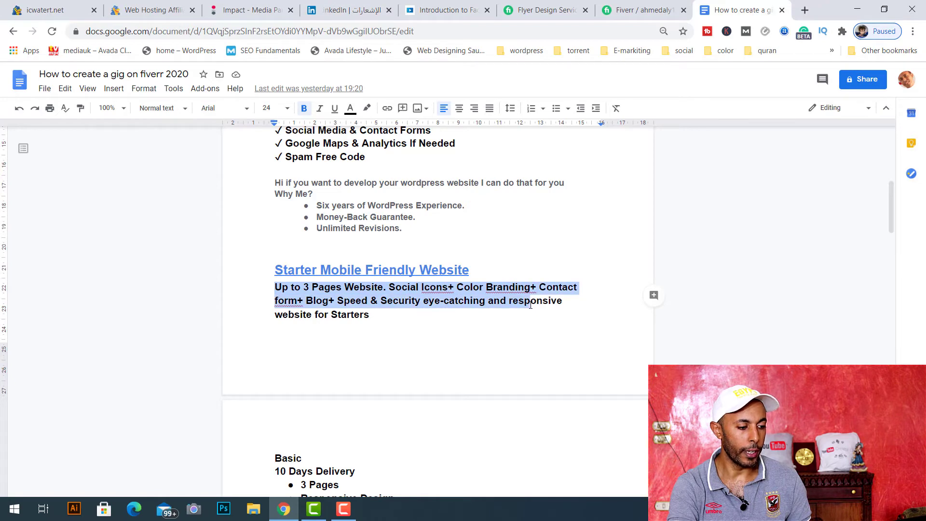
Copy the notes' starter website description beginning "Up to 3 Pages Website" and paste it as the Basic package's description on Fiverr
drag(533, 307, 535, 310)
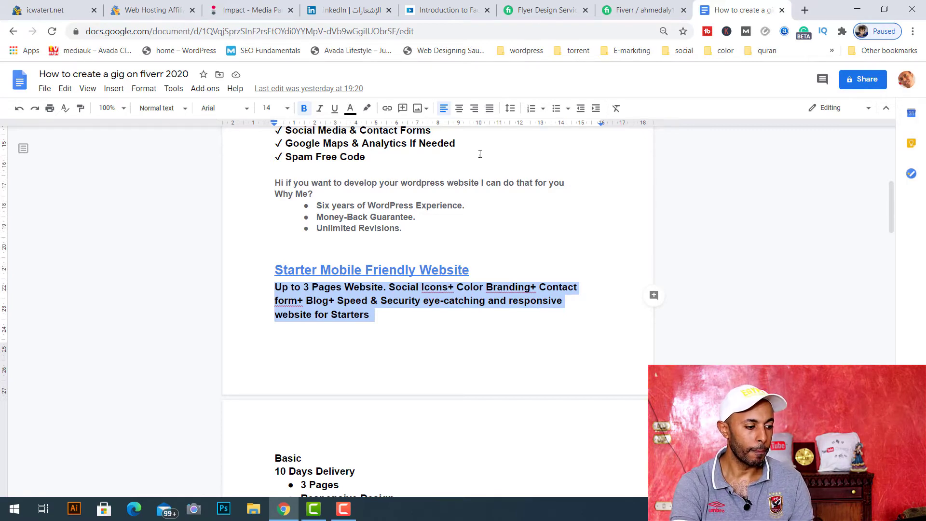
click(639, 10)
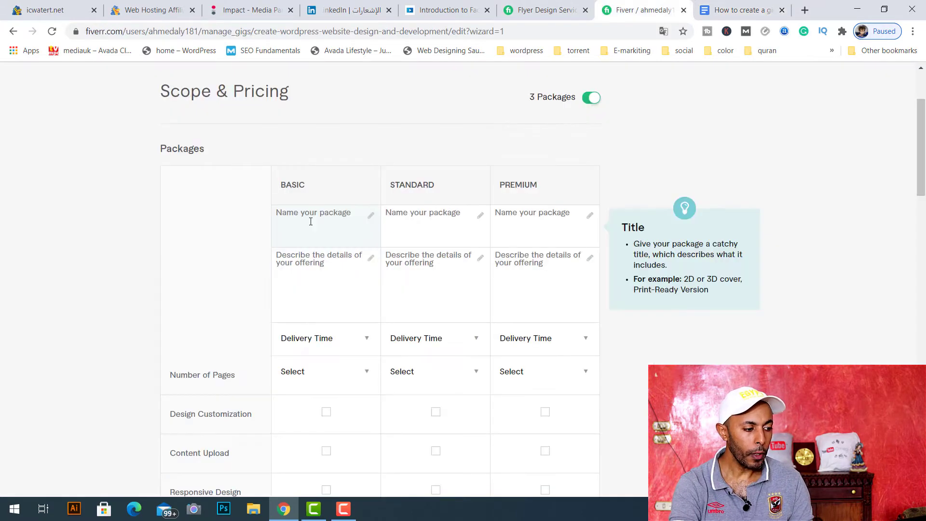
click(298, 267)
key(ctrl+v)
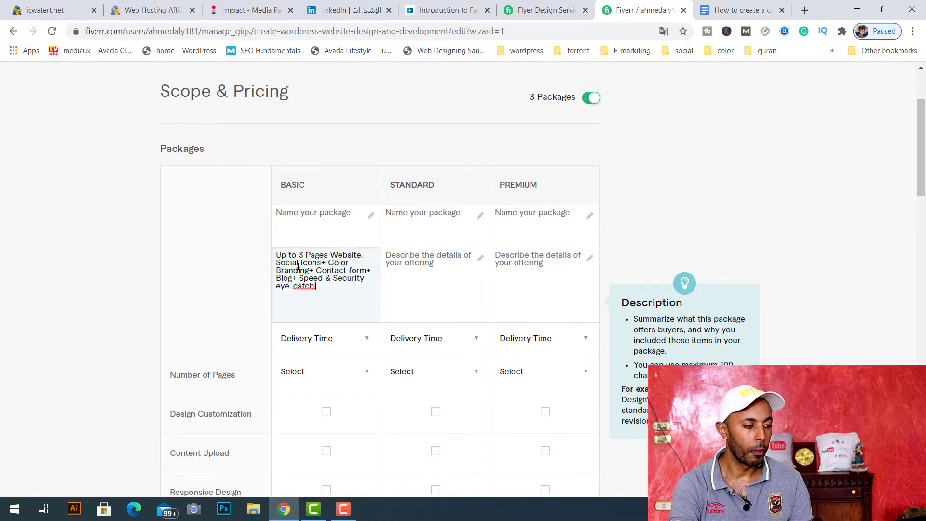
Name the Basic package "BASIC" by copying its column heading
click(302, 217)
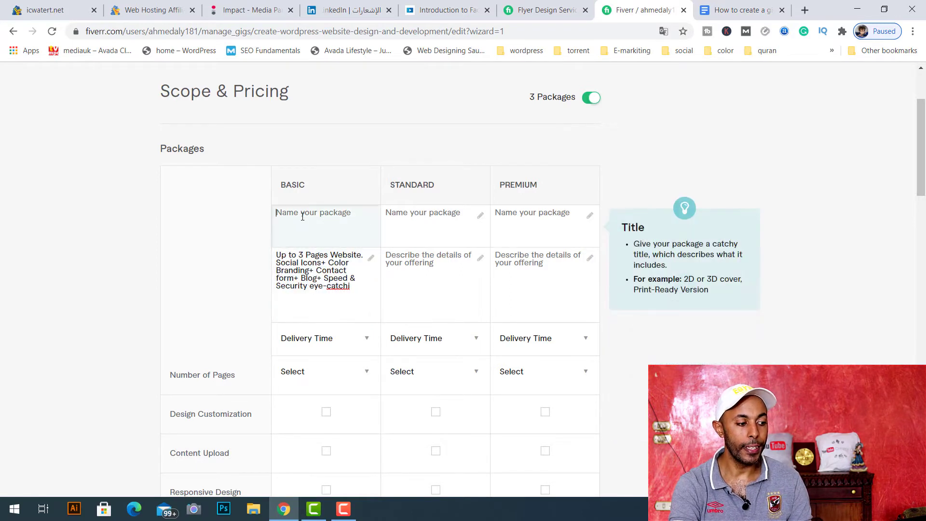
click(293, 185)
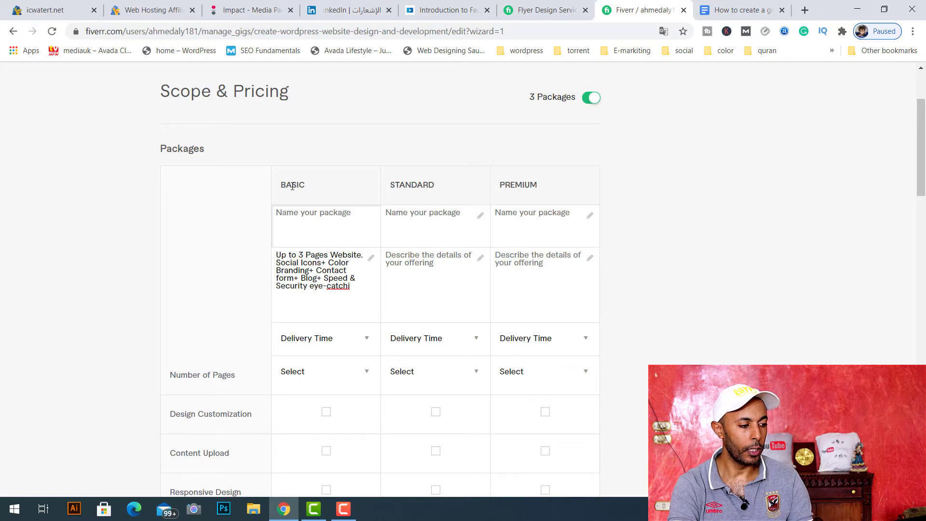
double_click(292, 186)
key(ctrl+c)
click(291, 213)
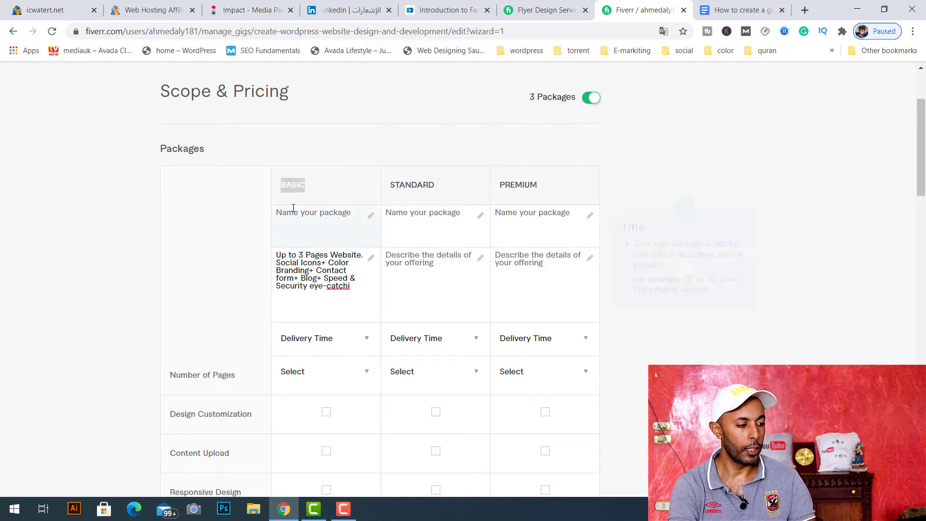
key(ctrl+v)
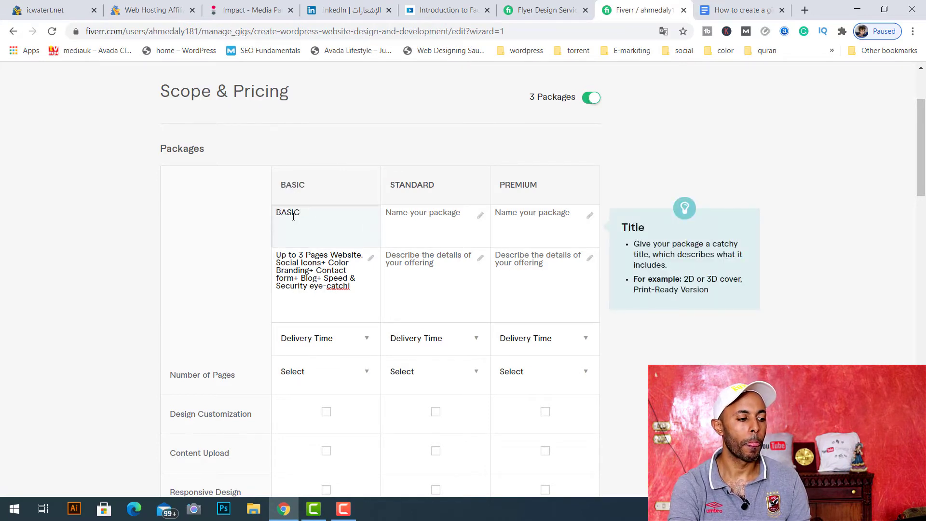
Name the other two packages "STANDARD" and "PREMIUM" by copying their column headings
click(414, 187)
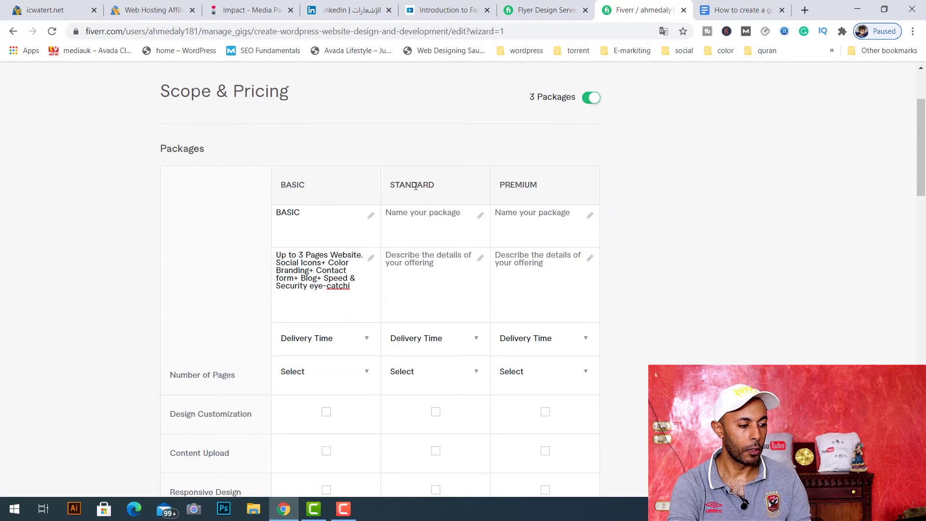
double_click(416, 187)
key(ctrl+c)
click(416, 214)
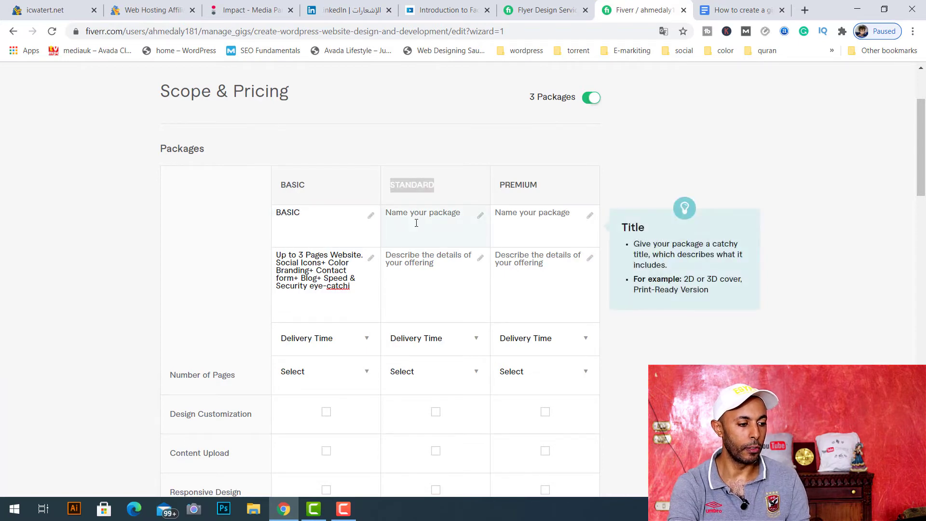
key(ctrl+v)
click(480, 196)
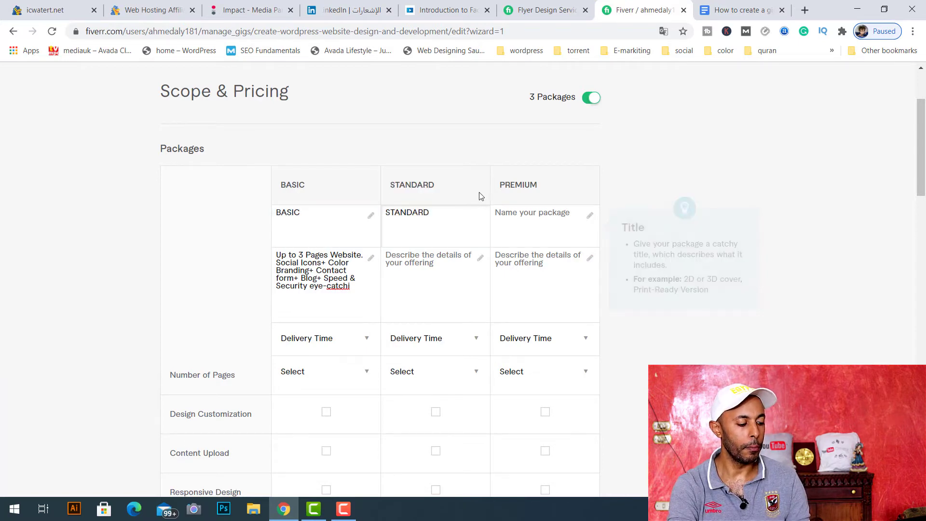
double_click(519, 184)
key(ctrl+c)
click(525, 215)
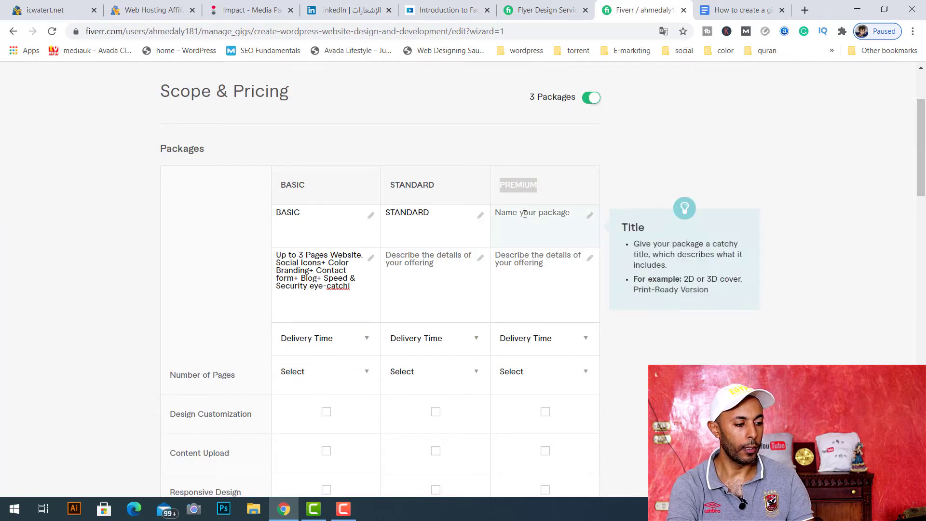
key(ctrl+v)
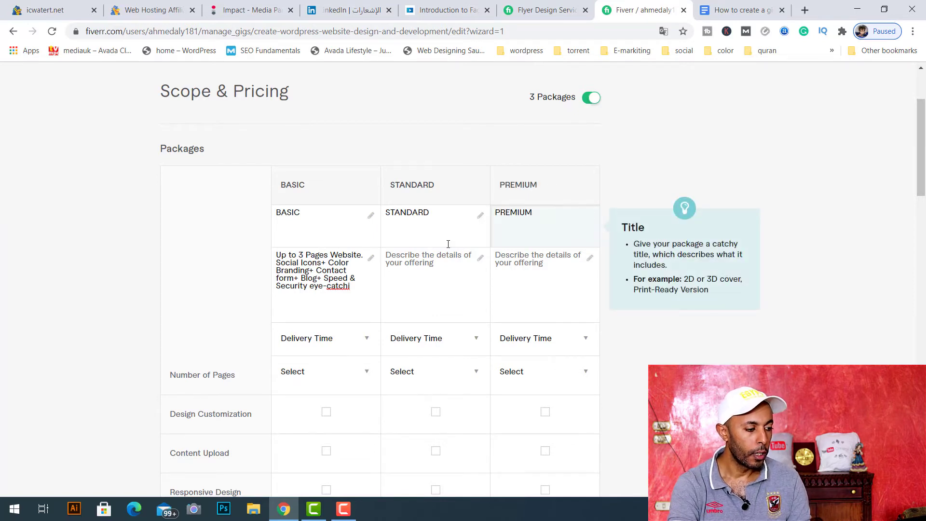
click(430, 258)
click(374, 262)
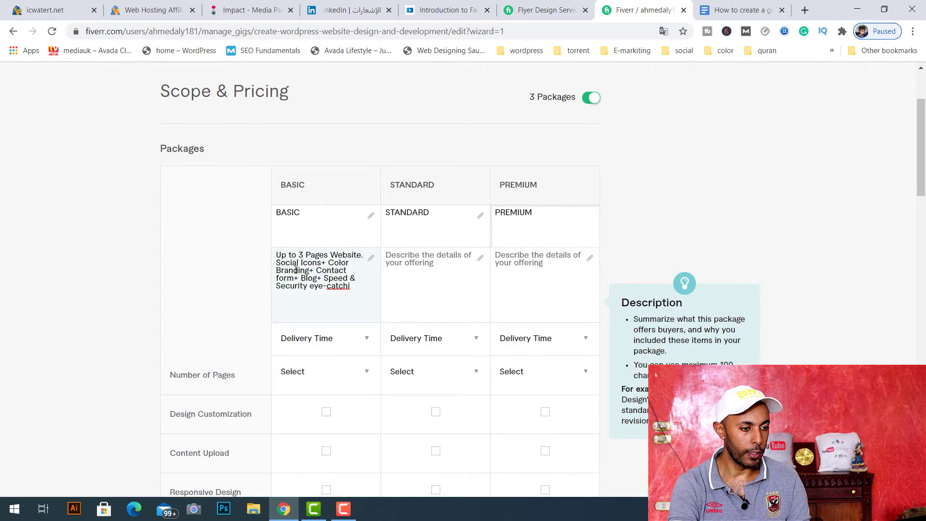
click(434, 202)
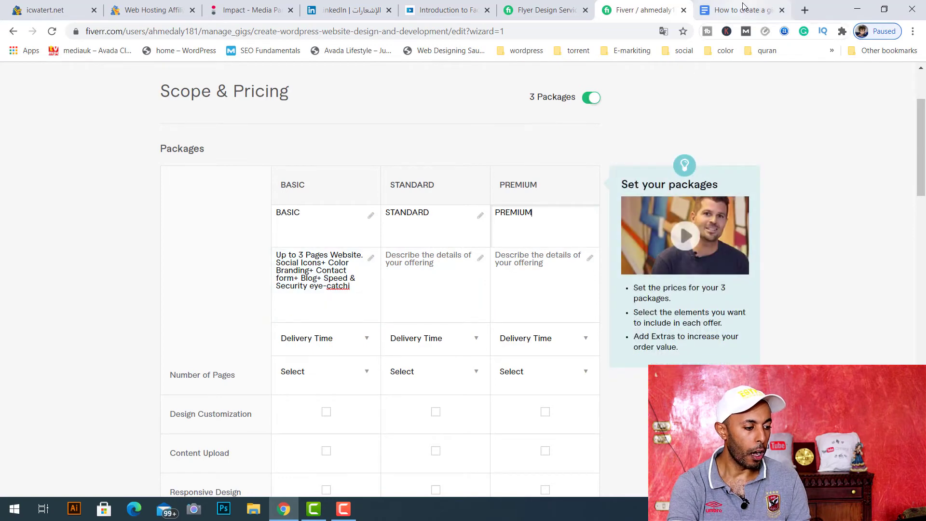
Set the Basic package's delivery time to 5 days and its number of pages to 3
click(342, 343)
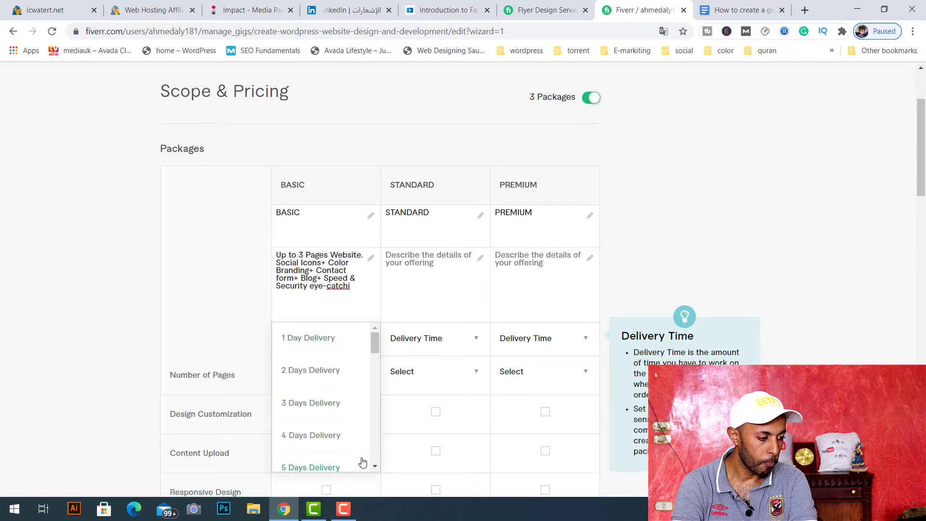
click(344, 468)
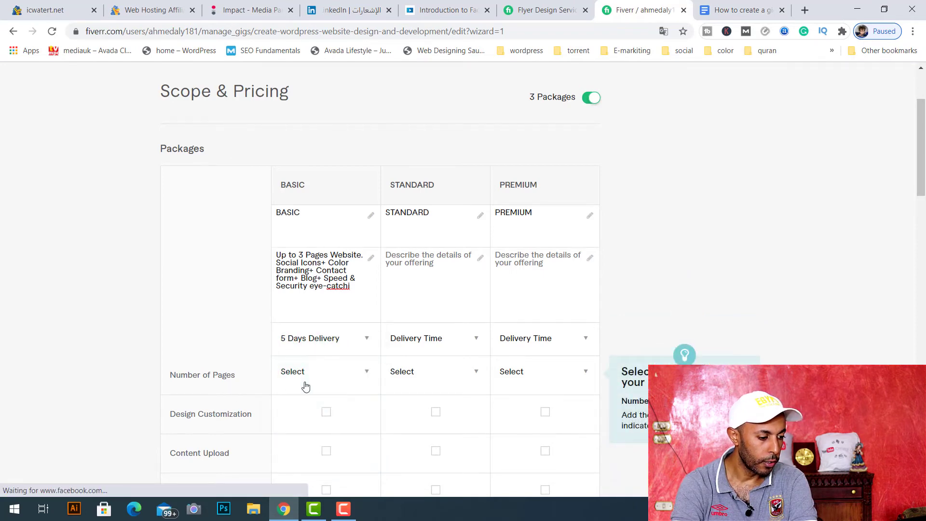
click(334, 381)
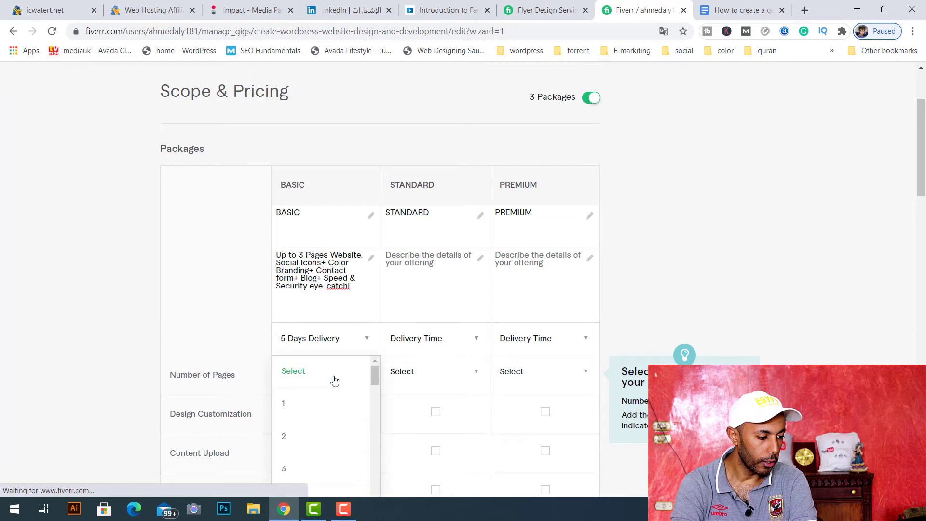
click(320, 470)
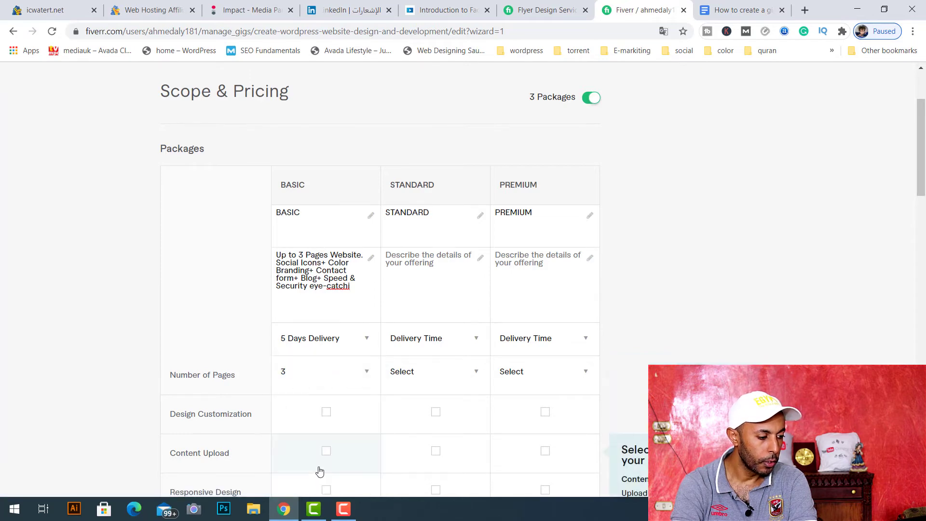
Include Design Customization, Content Upload and Responsive Design in the Basic package
click(327, 414)
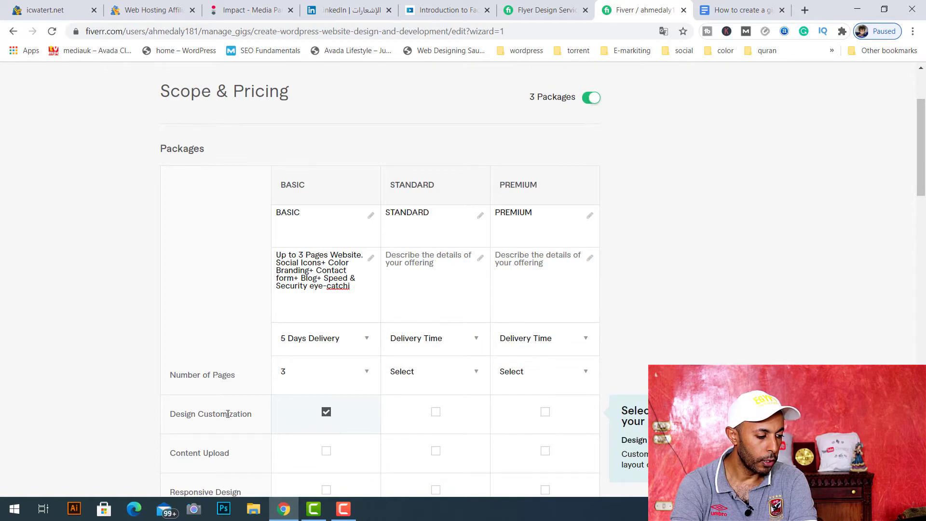
click(326, 451)
scroll(142, 427, down, 2)
scroll(142, 427, down, 1)
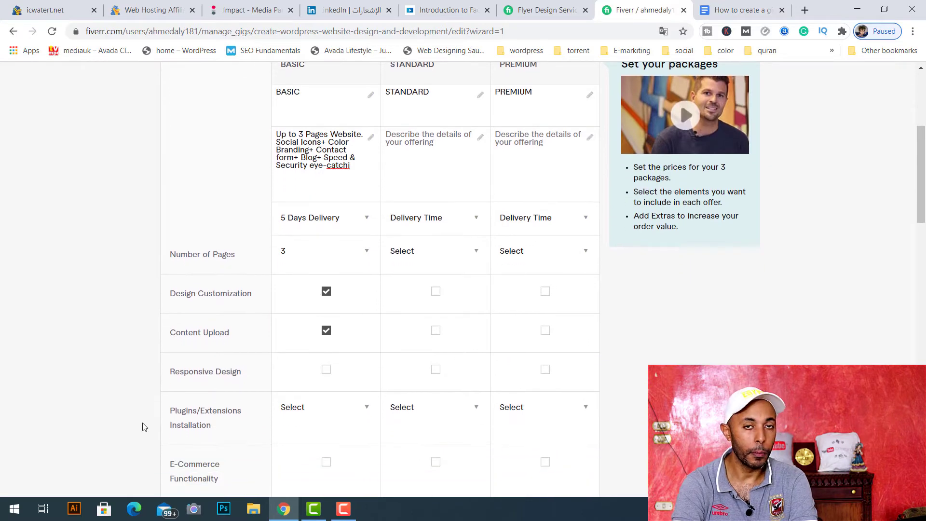
click(326, 371)
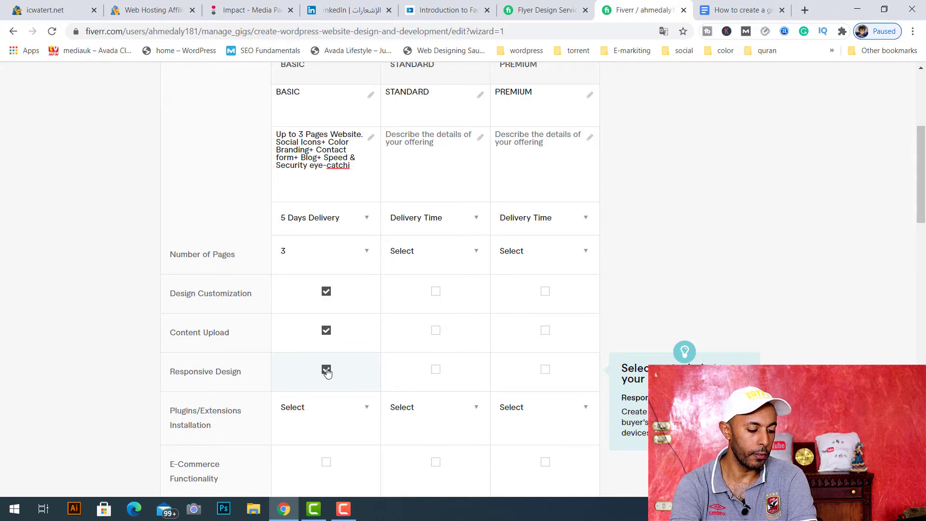
Set the Basic package's plugins/extensions installation to 1 and its number of products to 1
scroll(107, 368, down, 3)
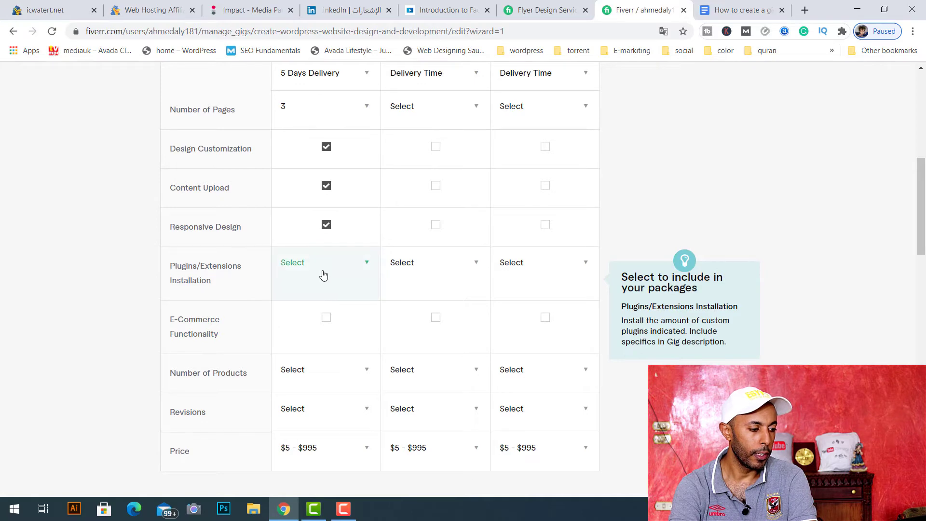
click(353, 269)
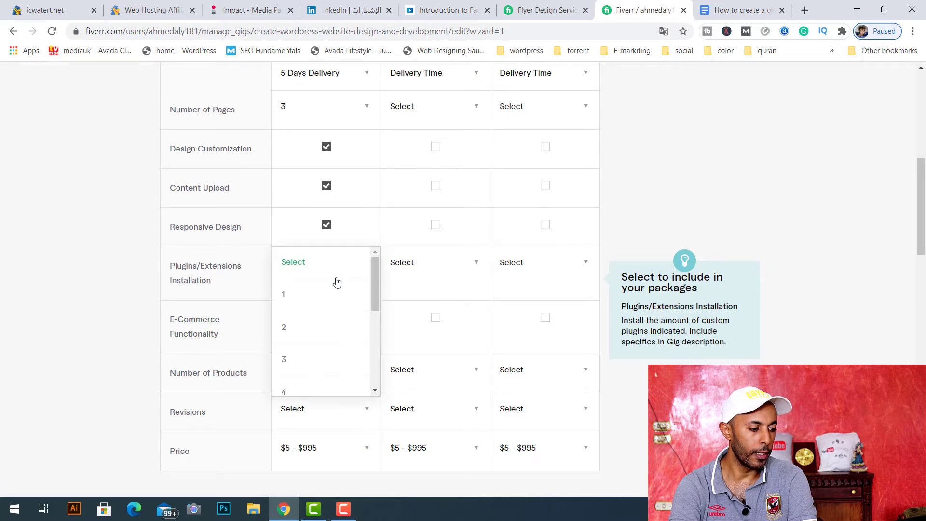
click(292, 301)
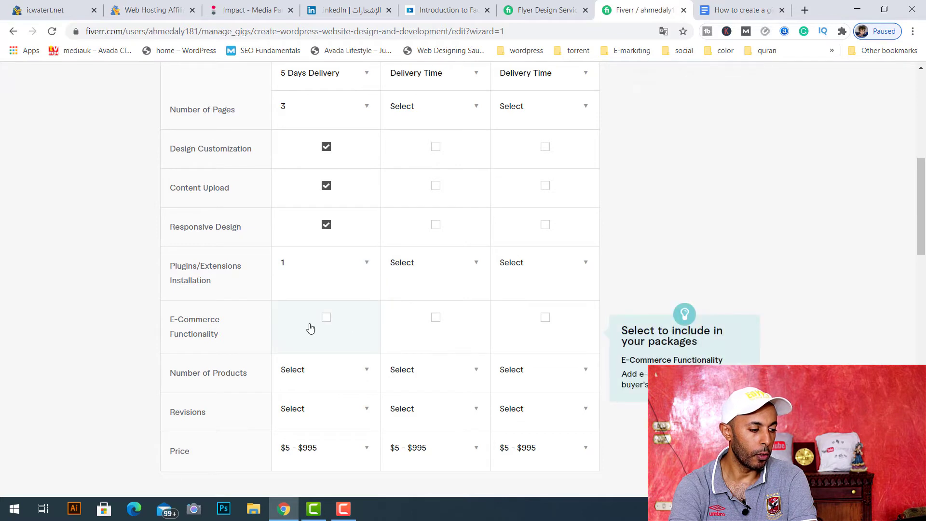
click(315, 381)
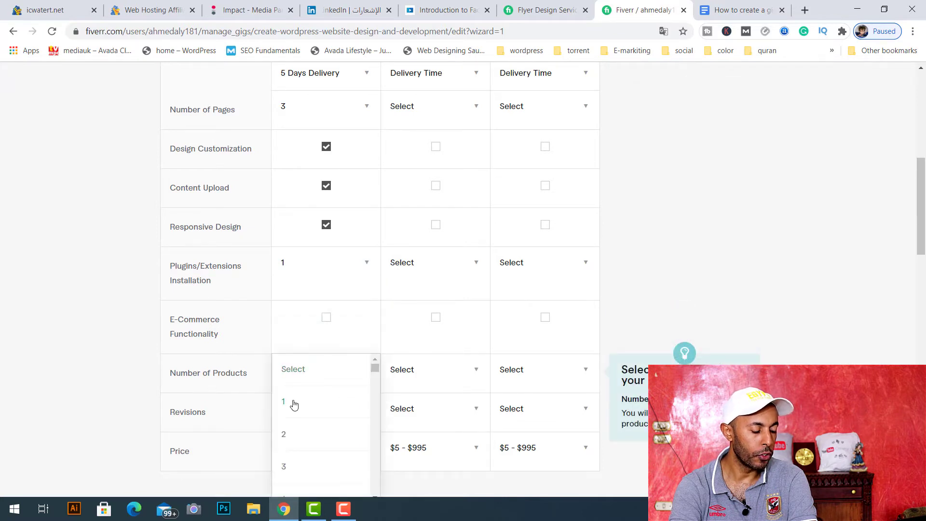
click(294, 404)
Set the number of revisions in the Basic package to 2
click(310, 413)
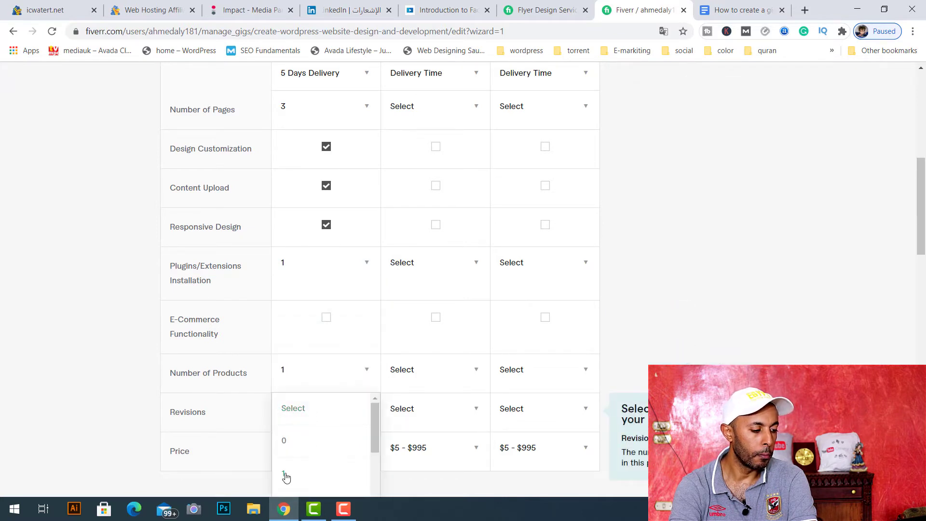
click(286, 477)
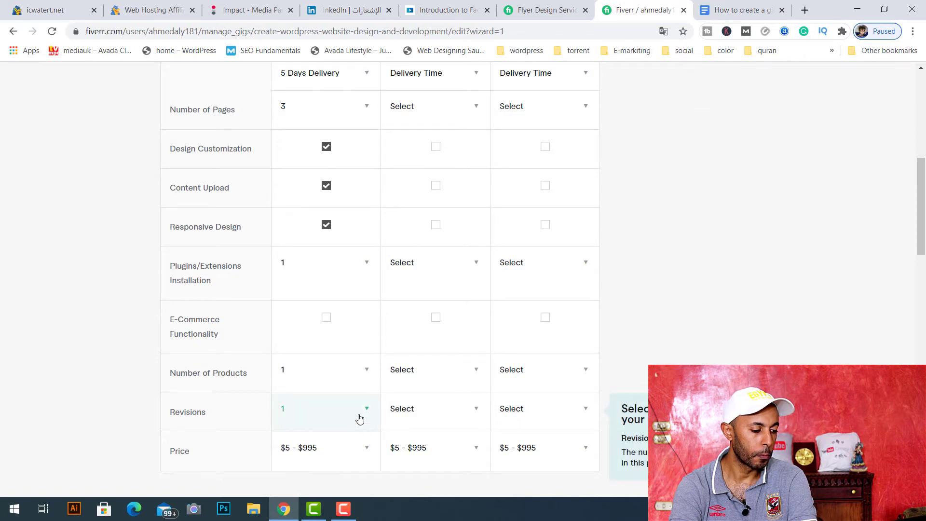
key(Down)
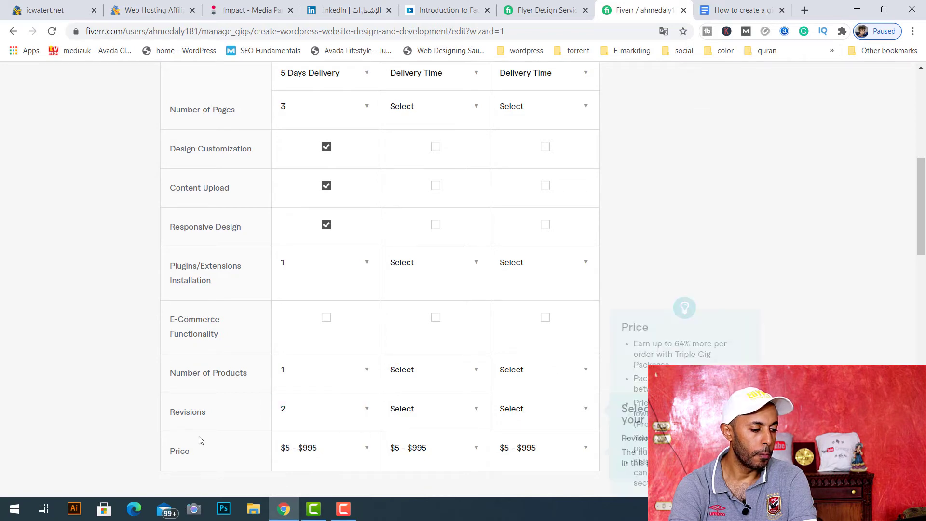
Set the Basic package's price to $55
click(340, 456)
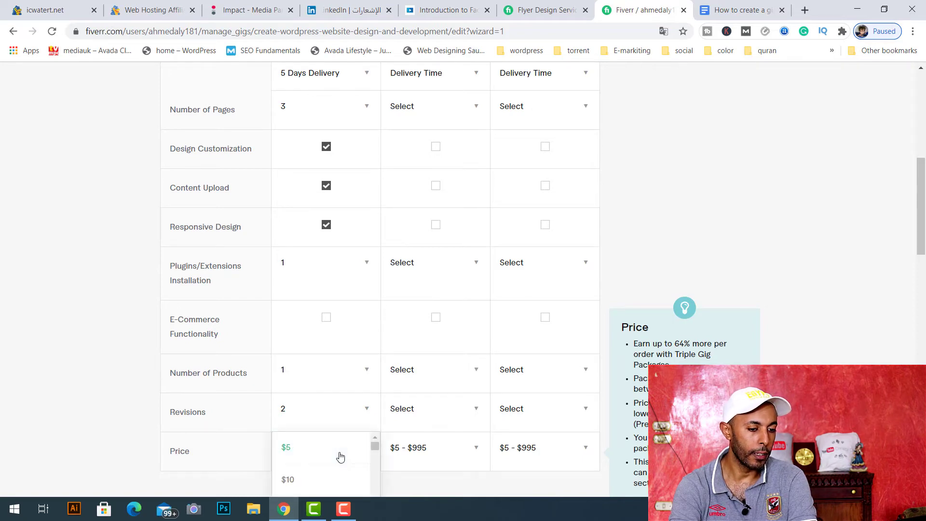
scroll(340, 456, down, 8)
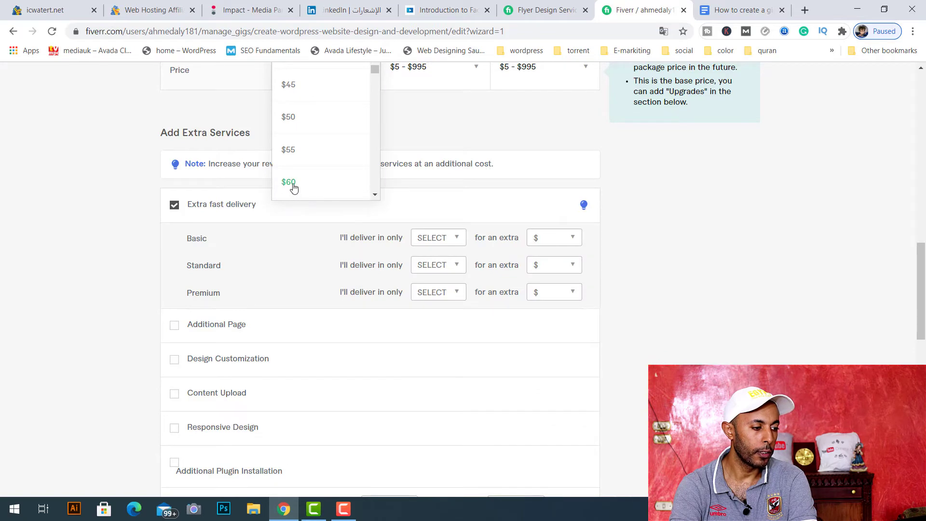
scroll(295, 155, down, 2)
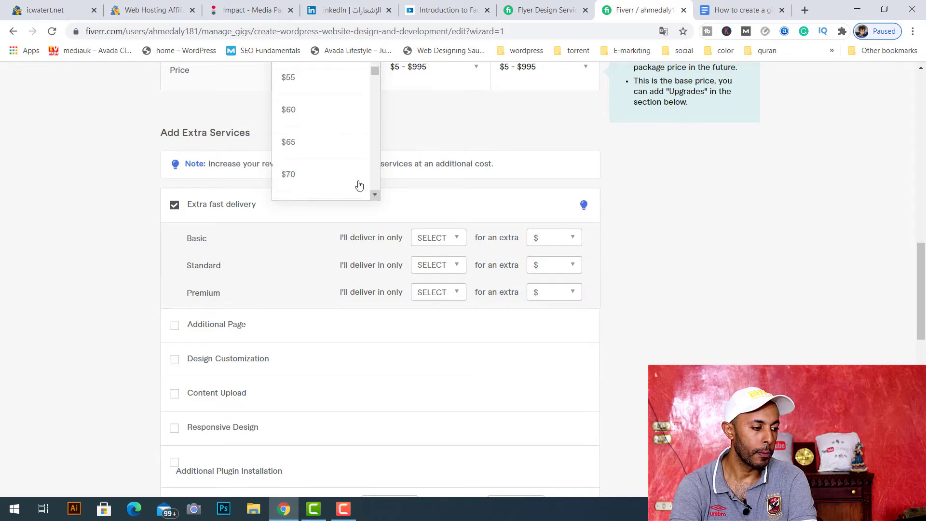
click(310, 90)
scroll(338, 145, up, 8)
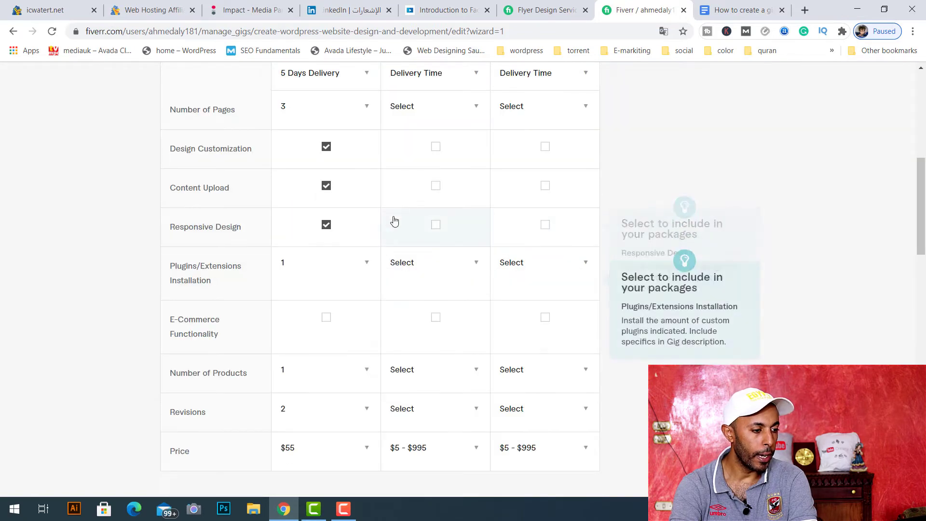
Check the Basic and Standard package notes in the Google Docs document, and return to the Fiverr gig's pricing page
scroll(820, 138, up, 3)
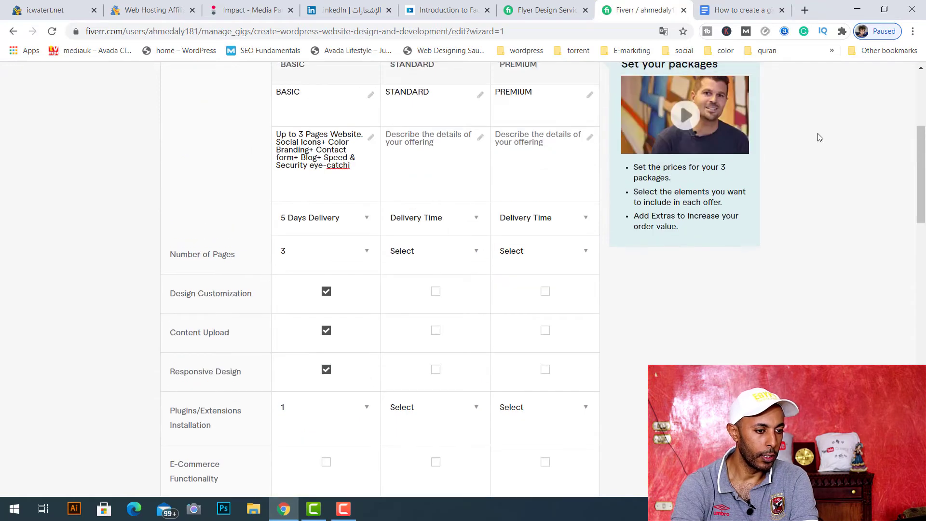
click(406, 138)
key(ctrl+Tab)
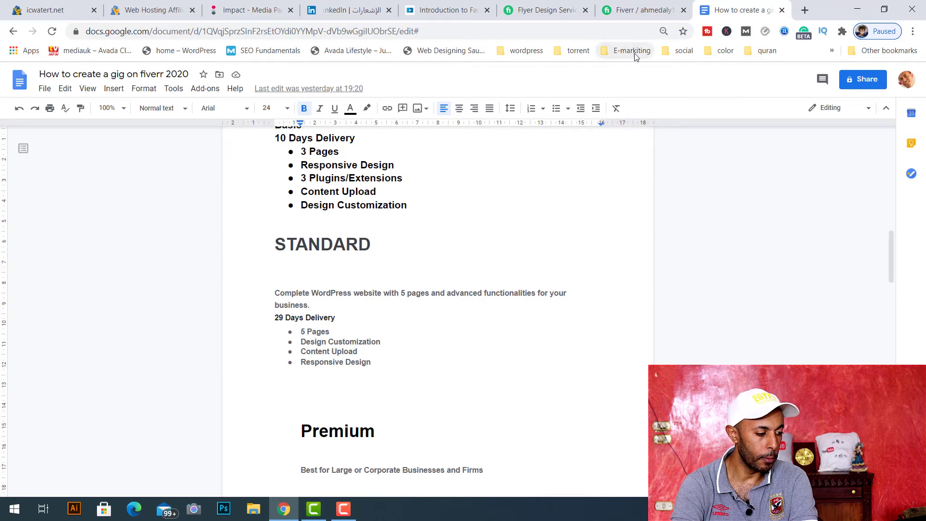
click(639, 11)
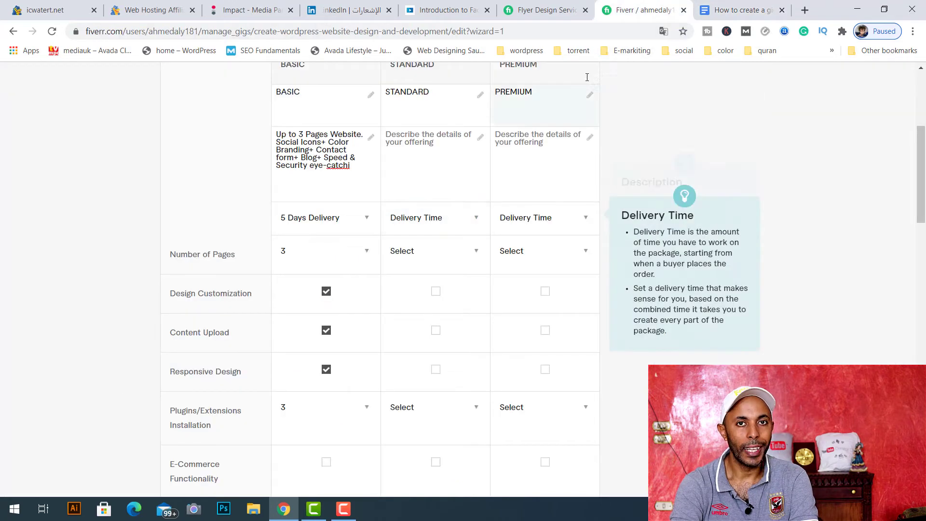
Copy "Complete WordPress website with 5 pages and advanced functionalities for your business." from the Google Docs notes into the Standard package's description
click(734, 13)
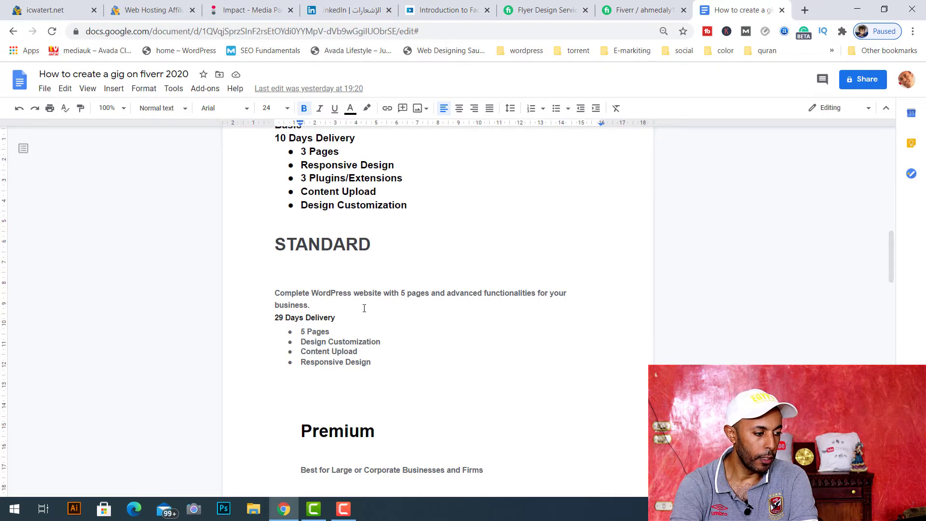
drag(275, 293, 316, 306)
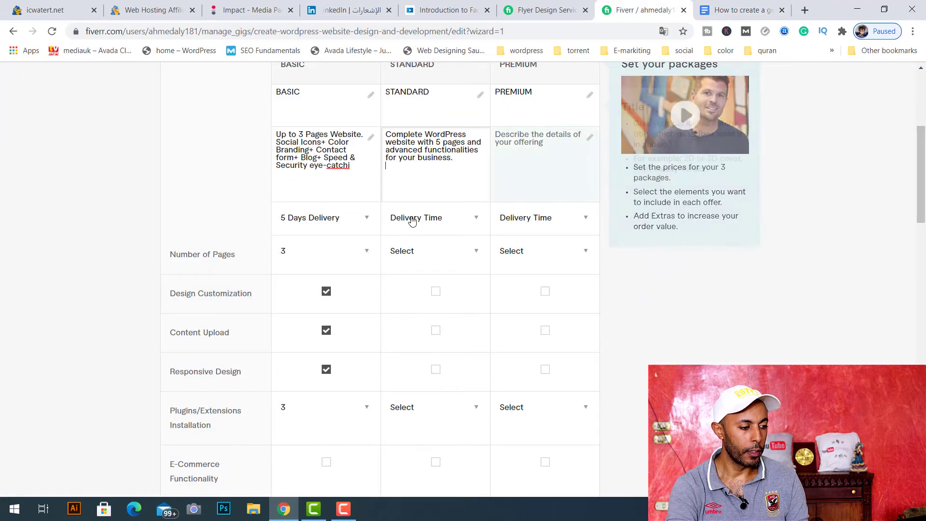
Set the delivery time to 5 days for the Standard package and 3 days for the Basic package
click(400, 229)
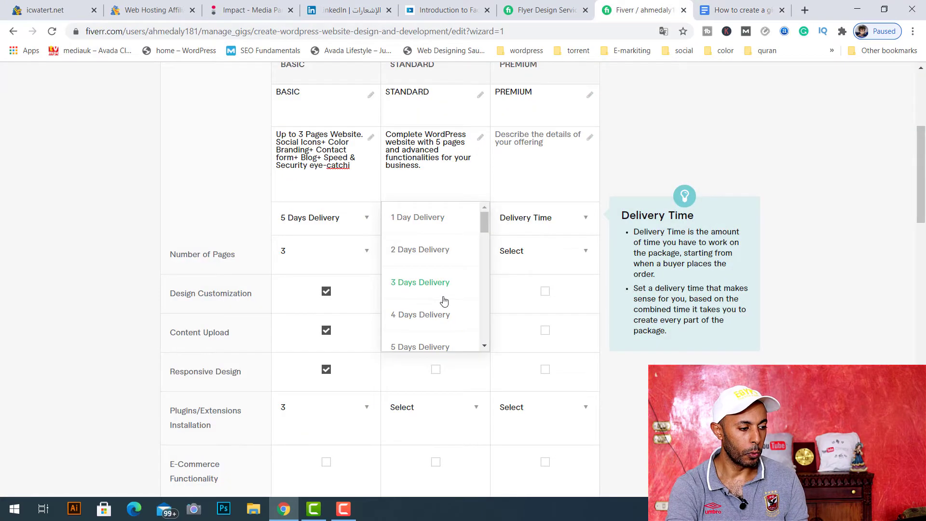
click(444, 346)
click(366, 226)
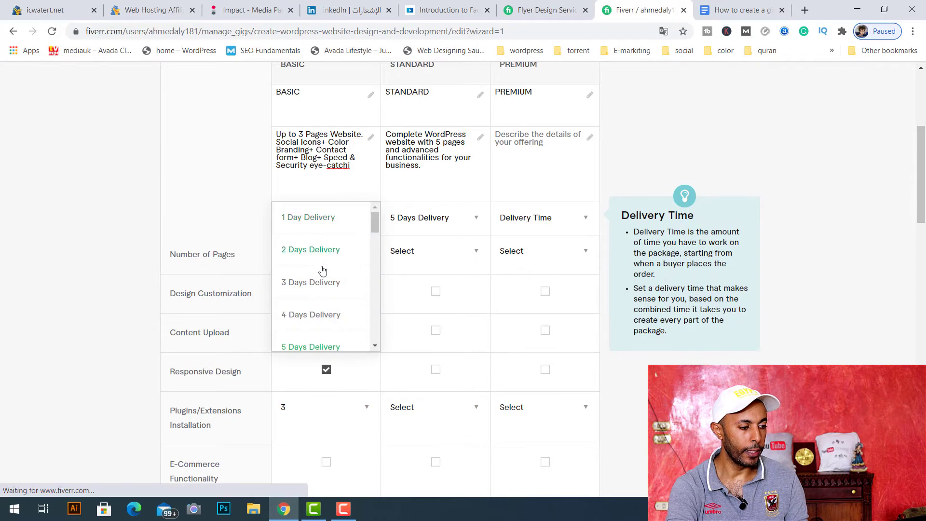
click(325, 290)
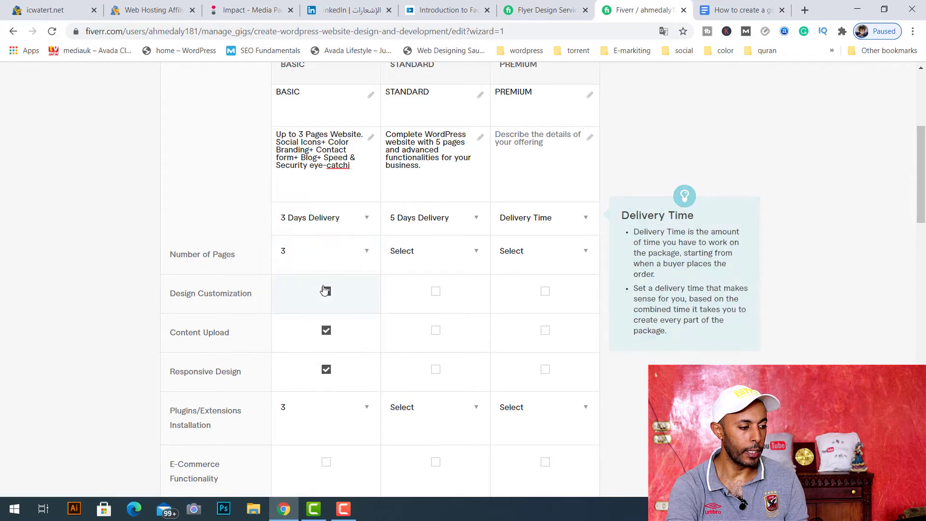
Set the Standard package's number of pages to 5 and include design customization, content upload and responsive design
click(446, 268)
scroll(405, 346, down, 1)
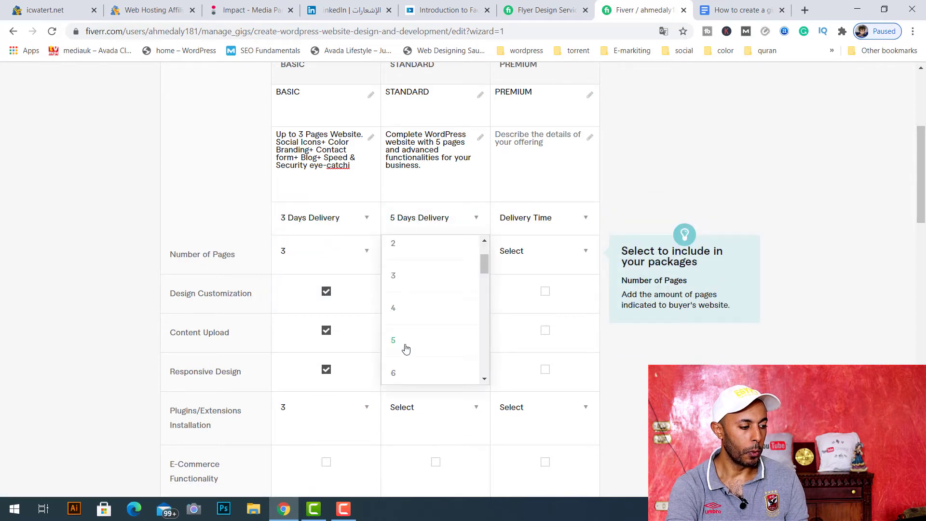
click(405, 347)
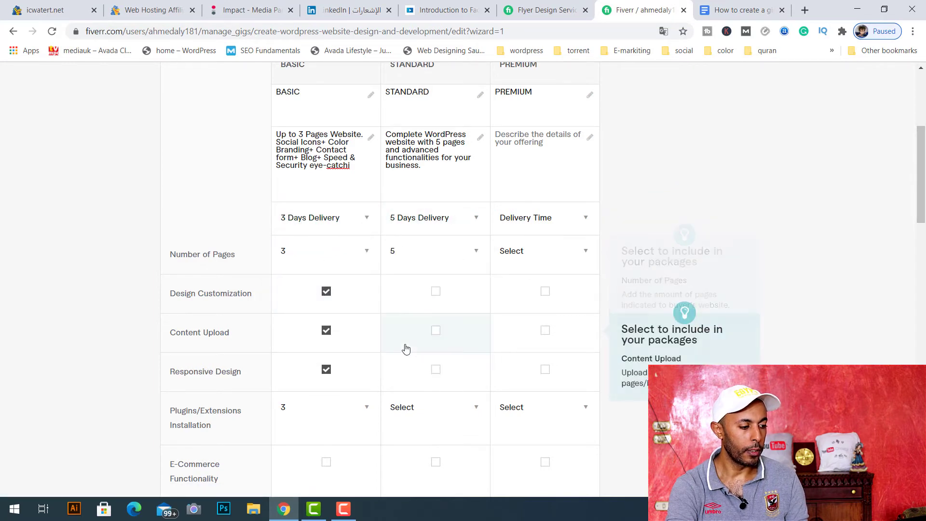
click(437, 298)
click(437, 332)
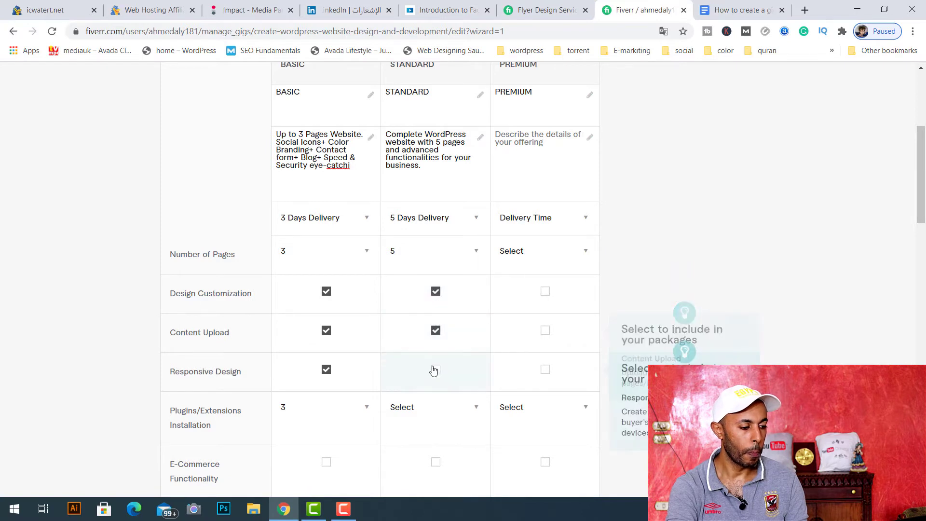
click(434, 381)
Set the Standard package's plugins/extensions installation to 4 and its number of products to 1
click(453, 426)
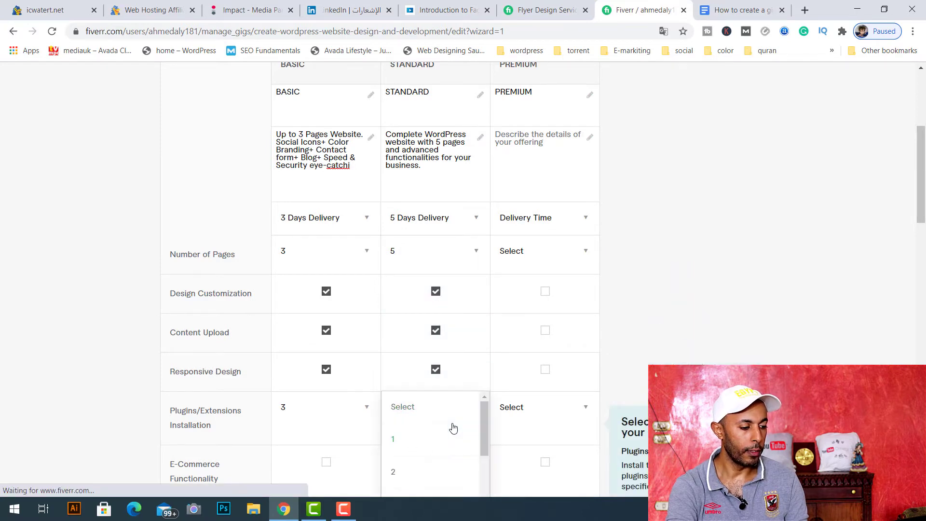
scroll(403, 408, down, 2)
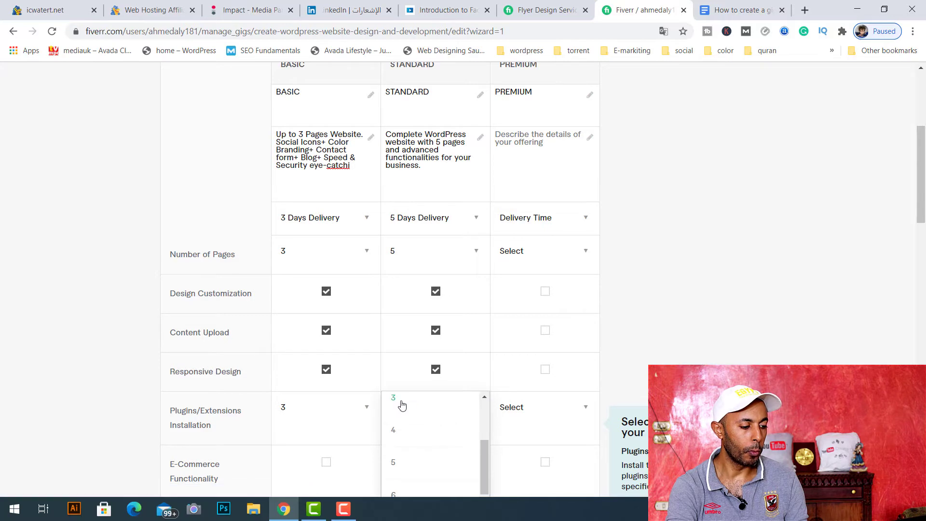
click(399, 437)
scroll(684, 335, down, 5)
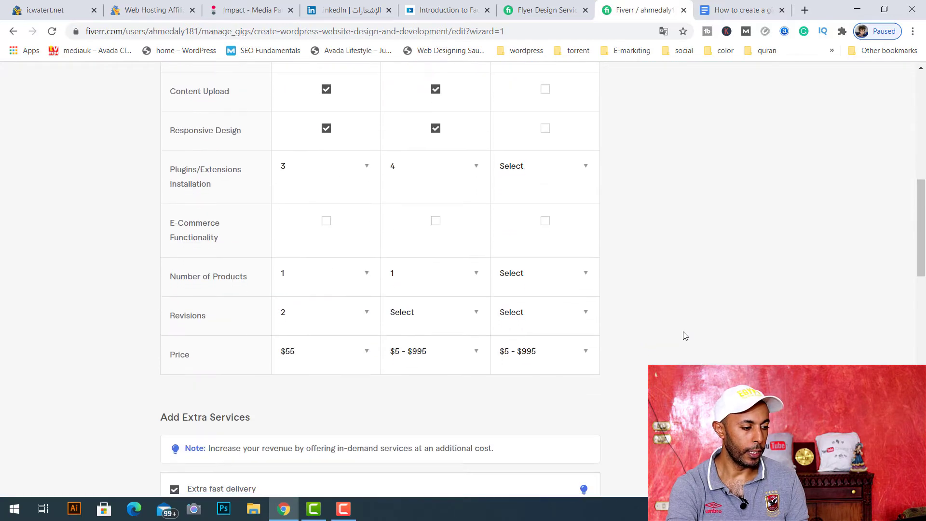
Set the Standard package's revisions to 3 and its price to $100
click(461, 310)
click(412, 436)
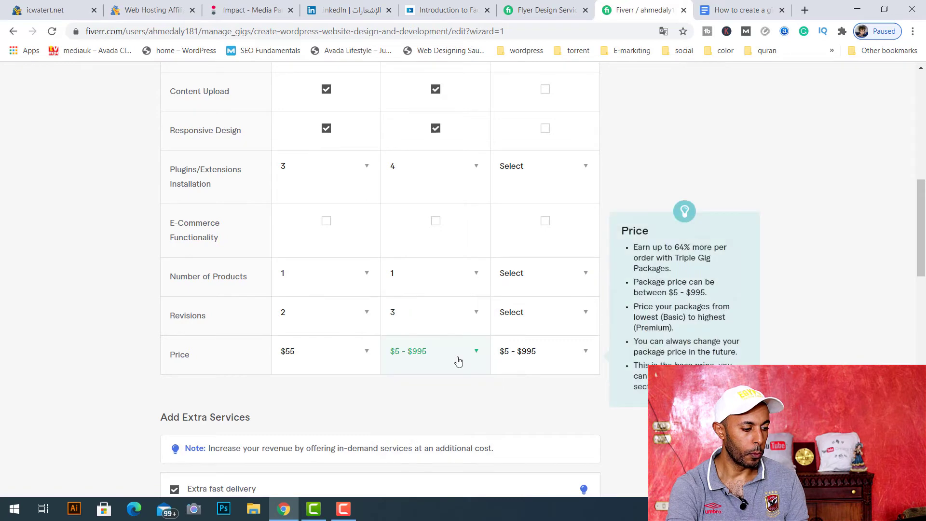
click(459, 362)
click(484, 479)
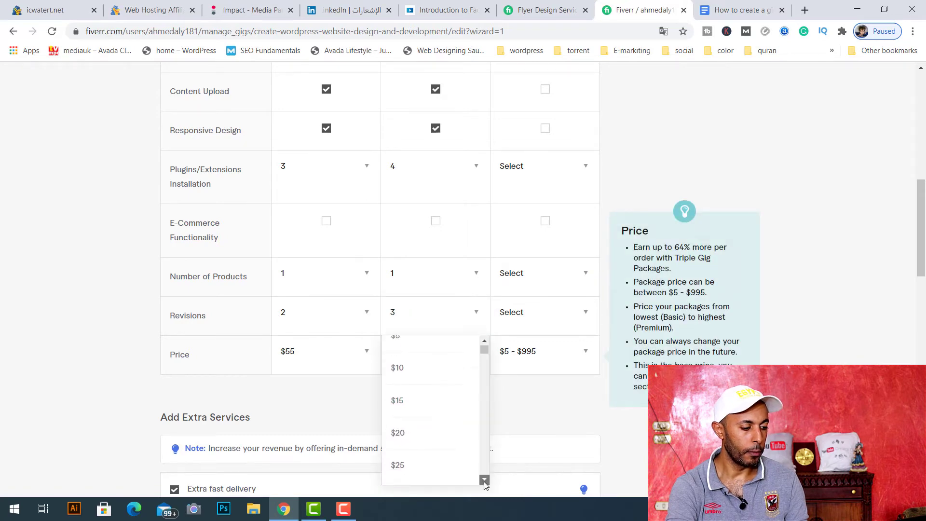
click(484, 479)
Copy "Best for Large or Corporate Businesses and Firms" from the Google Docs notes into the Fiverr gig's Premium package description
drag(921, 231, 924, 149)
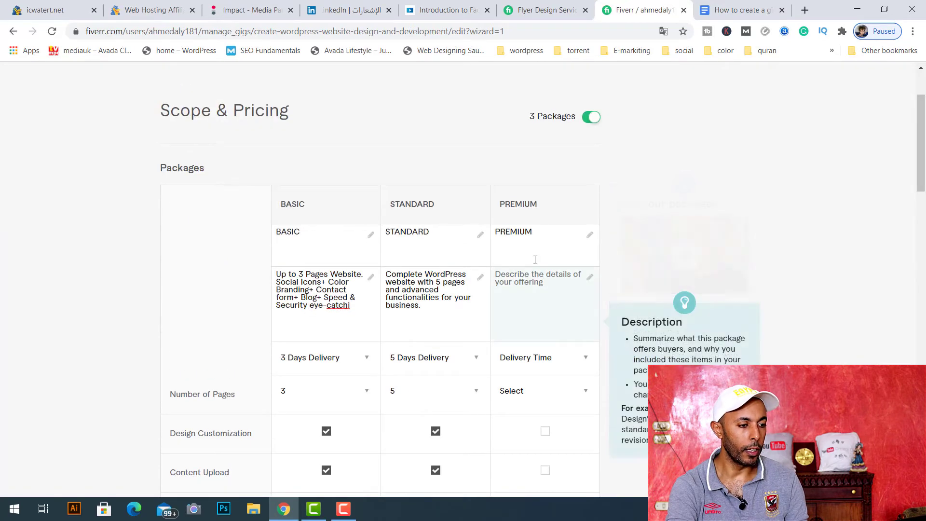
mouse_move(524, 229)
key(ctrl+Tab)
scroll(558, 361, down, 2)
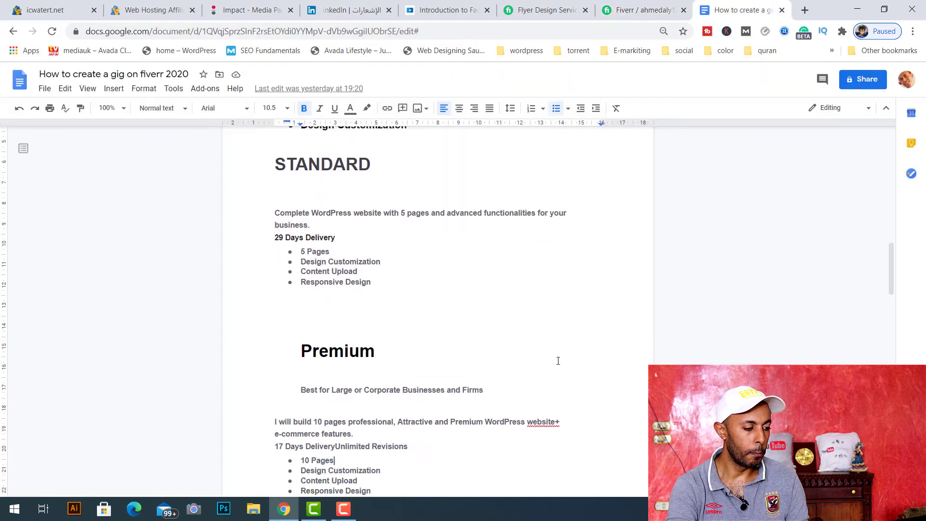
scroll(559, 361, down, 1)
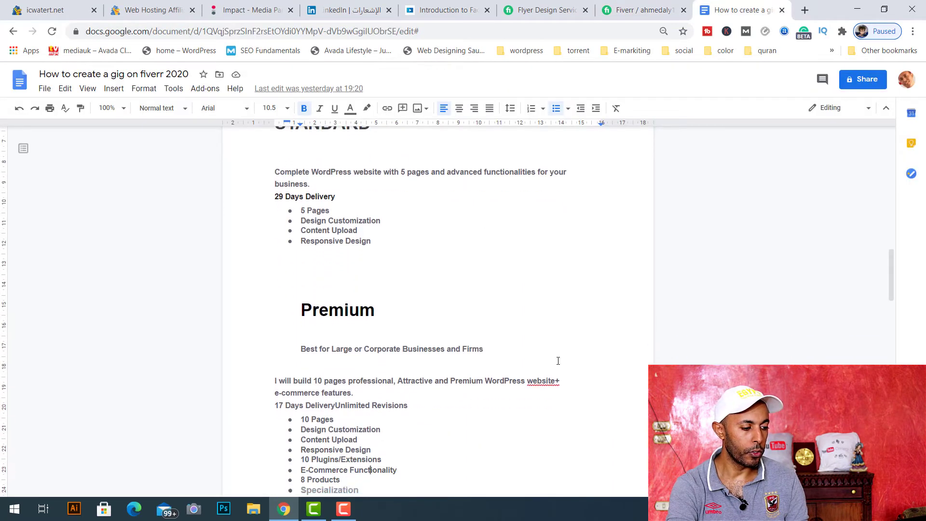
triple_click(311, 349)
key(ctrl+c)
key(ctrl+shift+Tab)
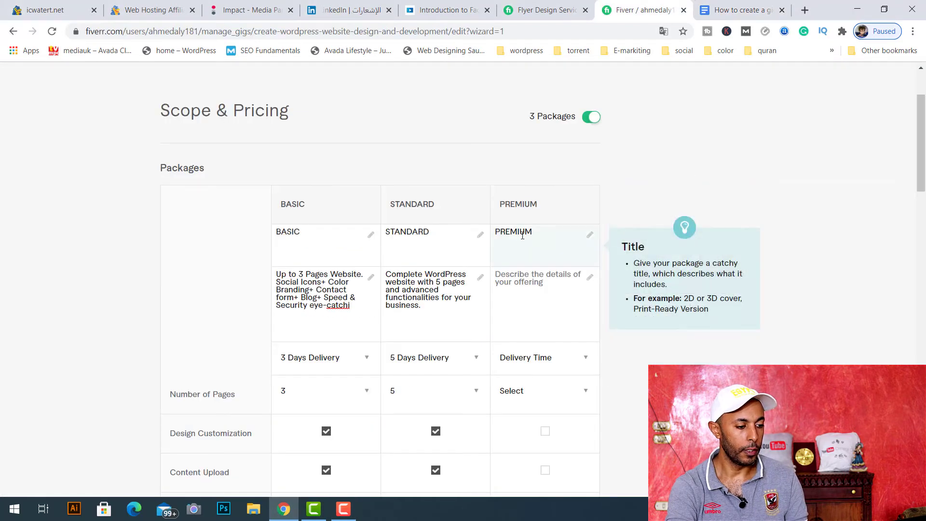
click(504, 292)
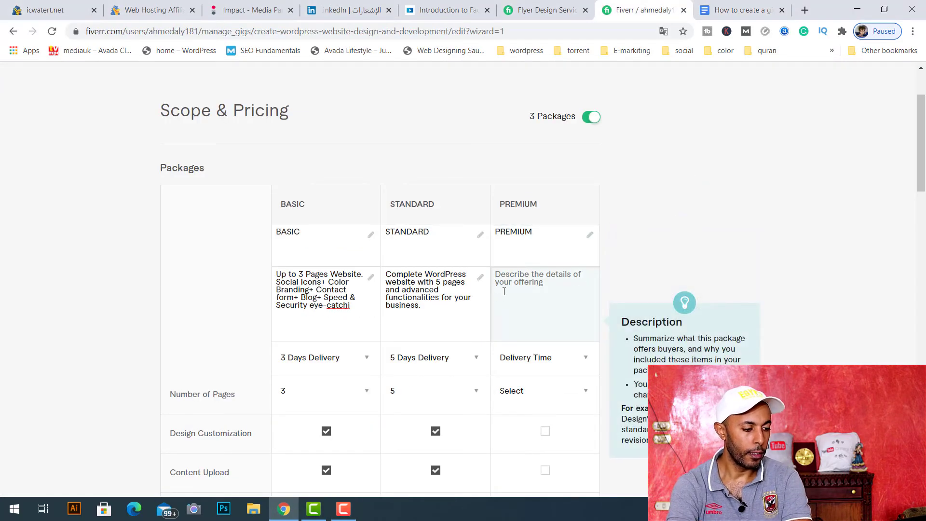
key(ctrl+v)
Set the Premium package's delivery time to 10 days and its number of pages to 15
click(562, 358)
click(594, 486)
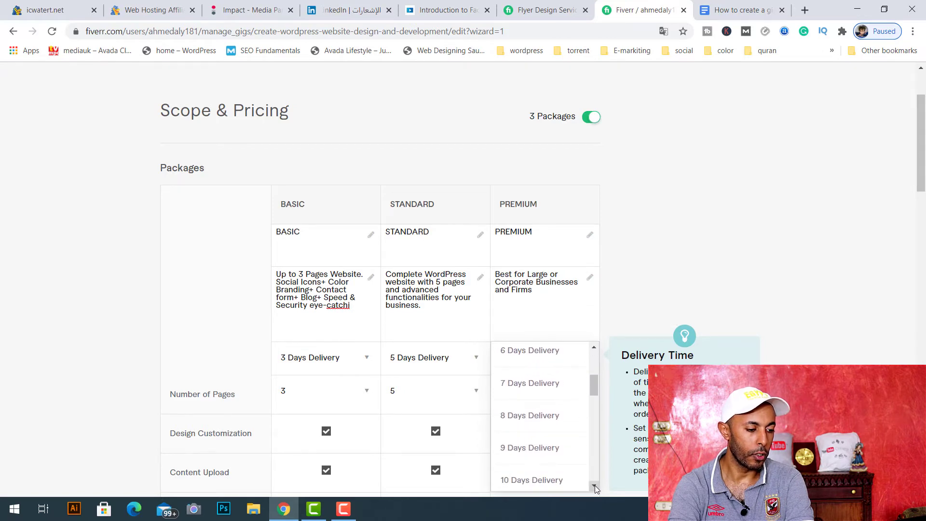
click(569, 480)
click(549, 404)
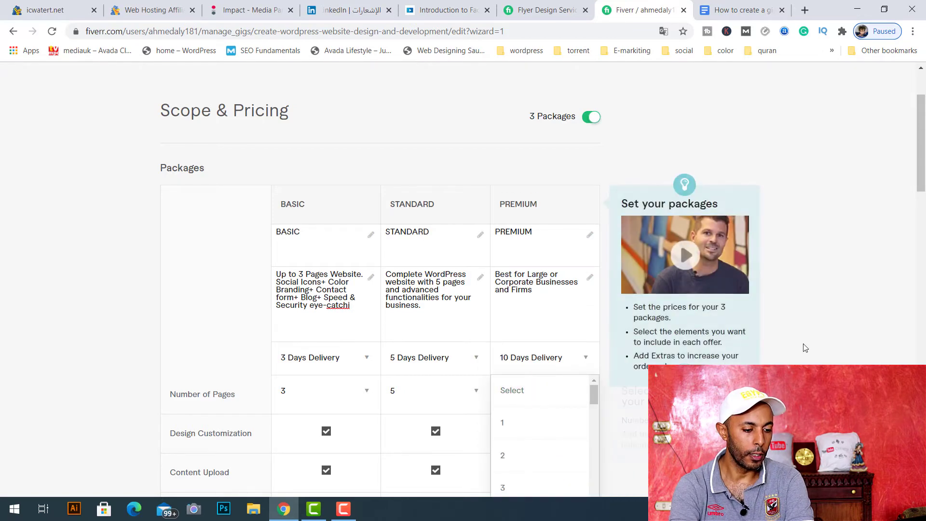
scroll(595, 398, down, 3)
click(540, 270)
click(594, 400)
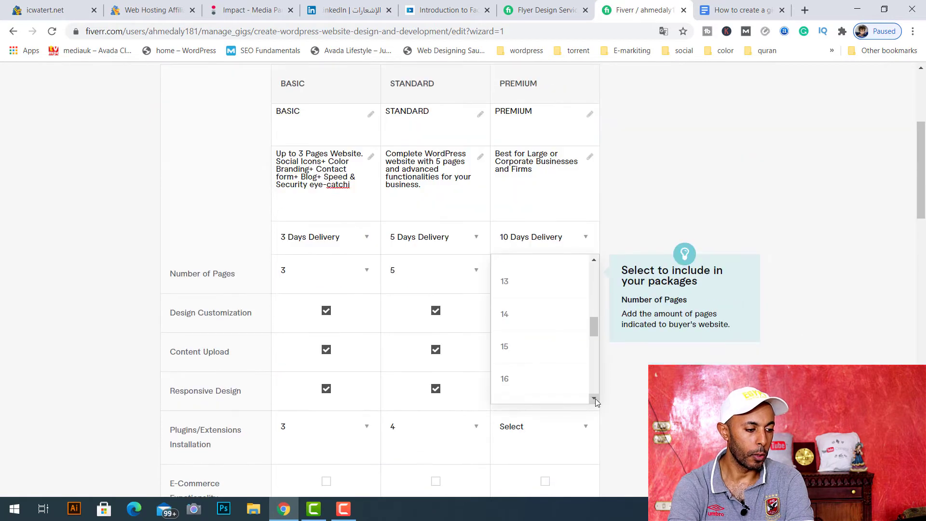
click(505, 365)
Include design customization, content upload and responsive design in the Premium package
click(547, 314)
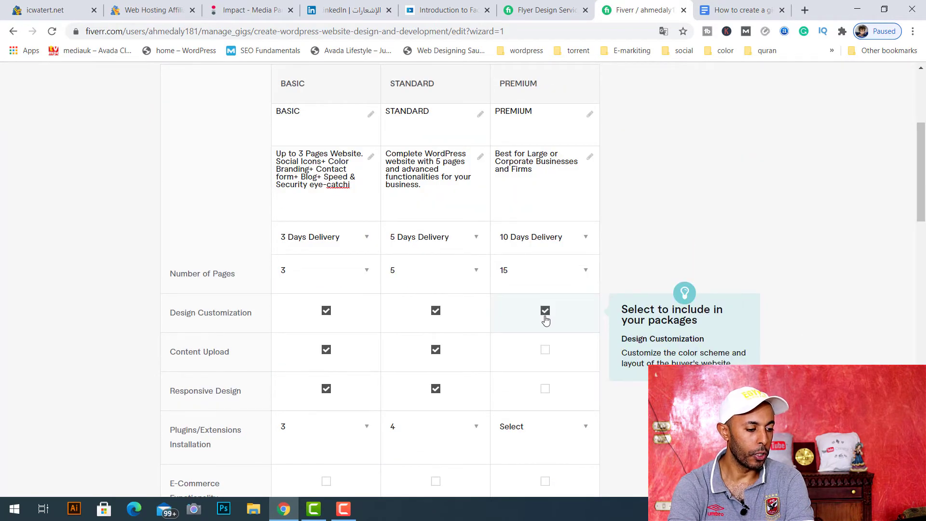
click(547, 357)
click(545, 388)
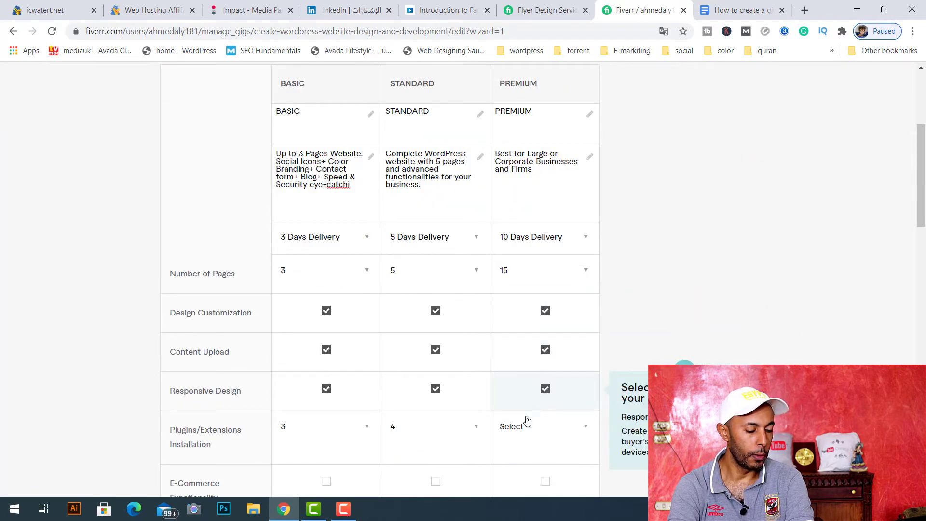
Set the Premium package's plugins/extensions installation to 6 and its number of products to 1
click(539, 432)
scroll(850, 360, down, 1)
scroll(849, 358, down, 4)
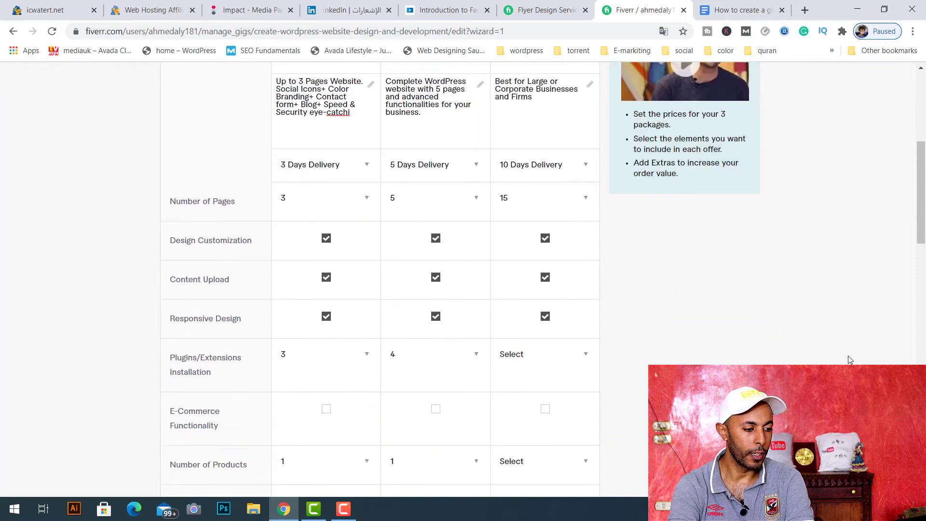
key(6)
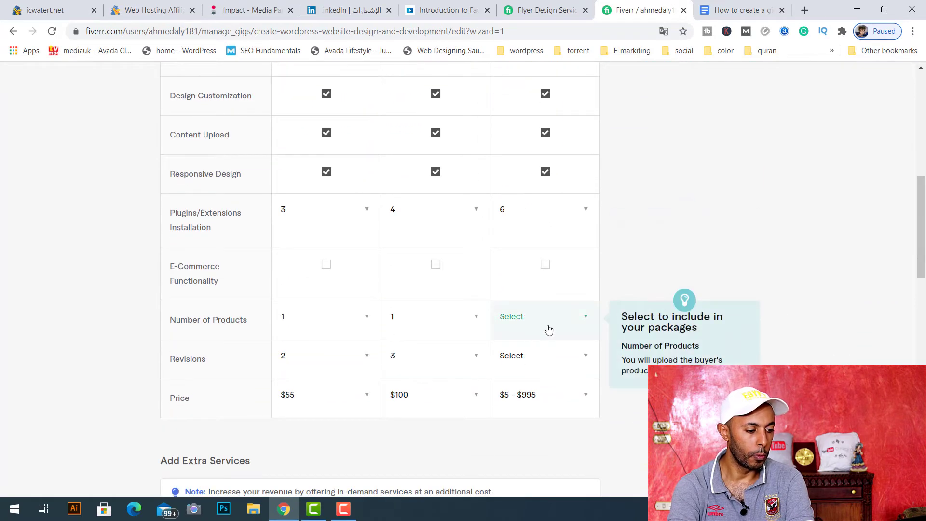
click(548, 329)
click(547, 357)
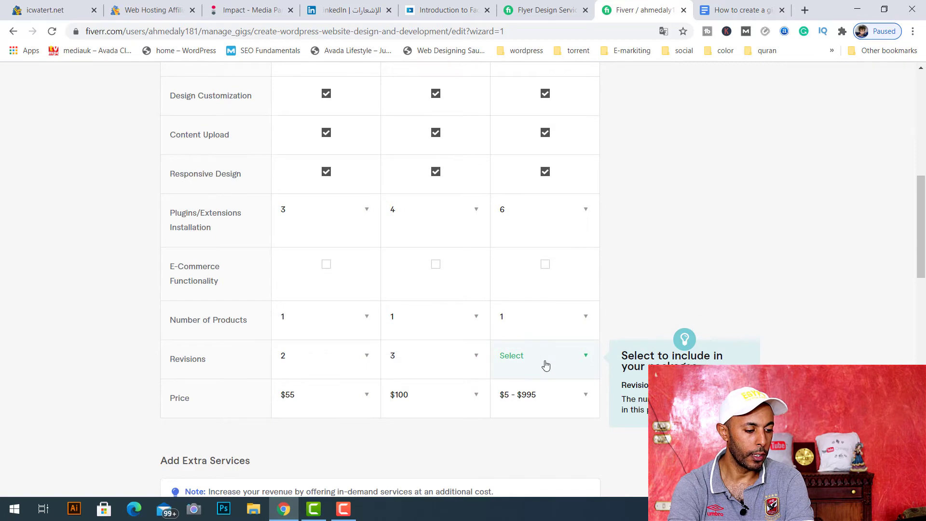
Set the Premium package's revisions to 5 and its price to $150
click(546, 365)
click(591, 453)
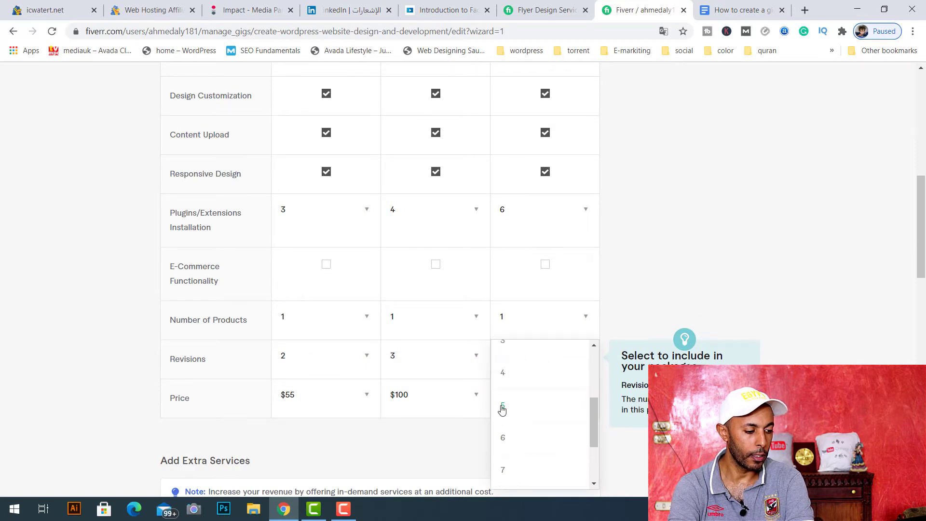
click(501, 411)
click(562, 401)
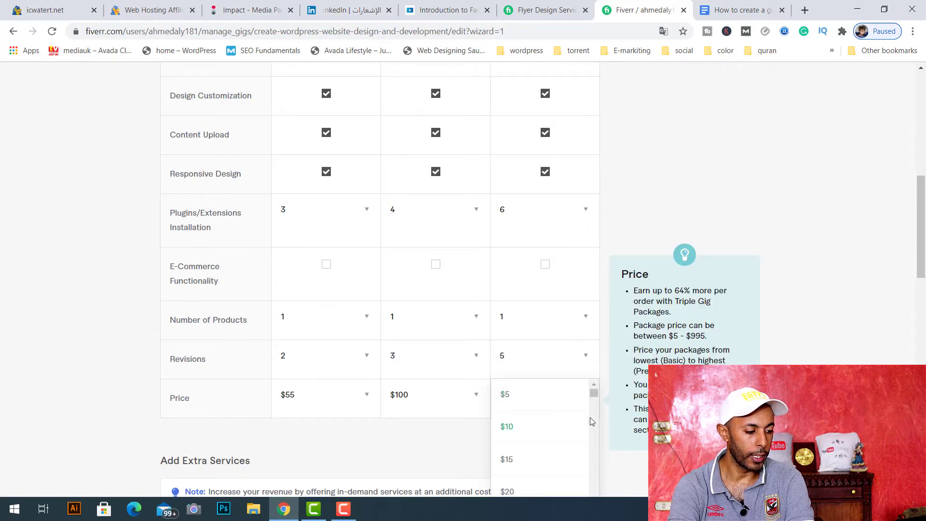
scroll(595, 458, down, 5)
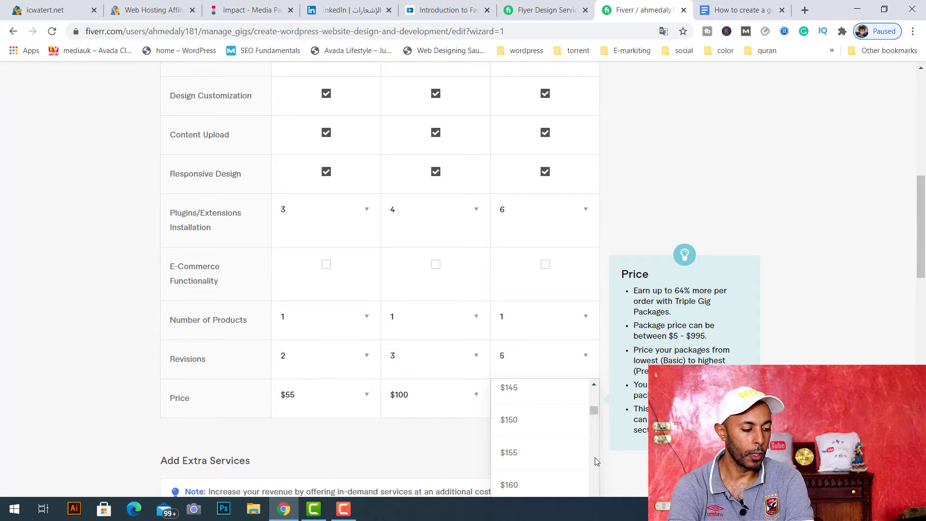
click(507, 425)
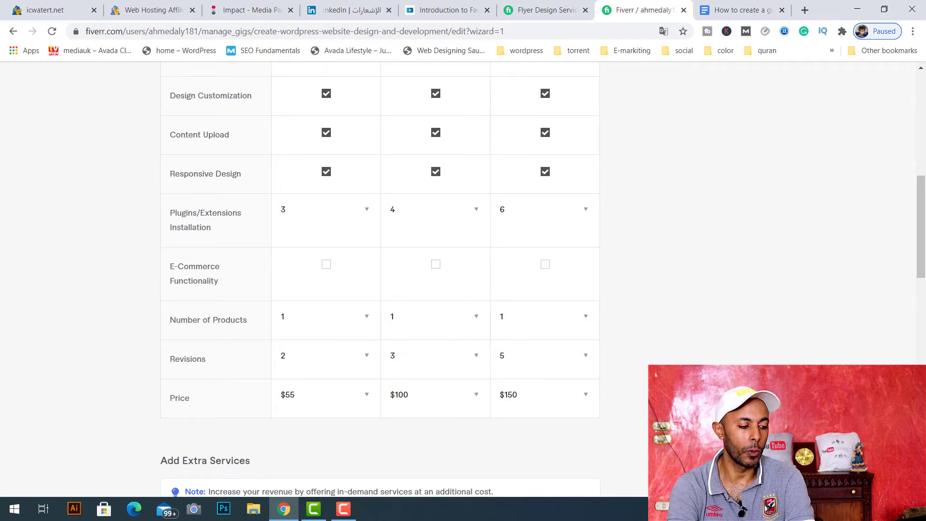
Set the Basic package's extra fast delivery to 2 days for an extra $10
mouse_move(519, 401)
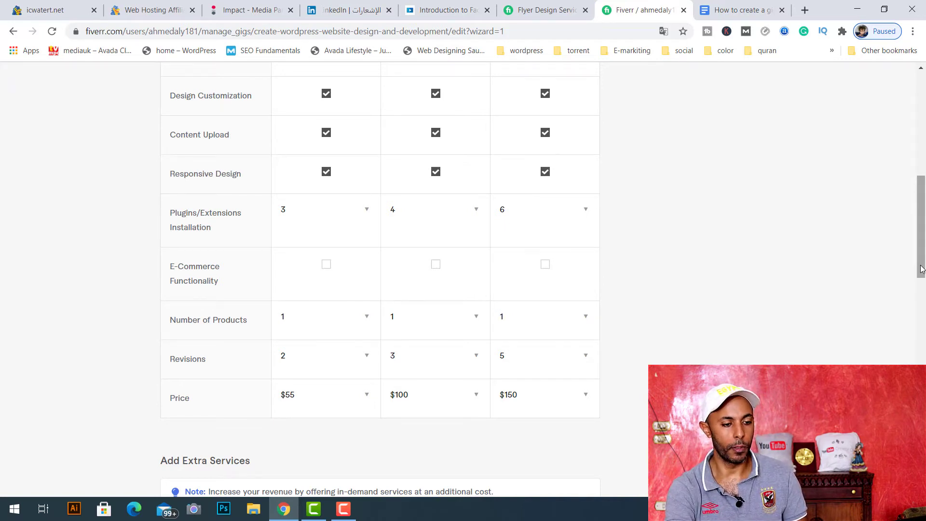
drag(922, 270, 922, 324)
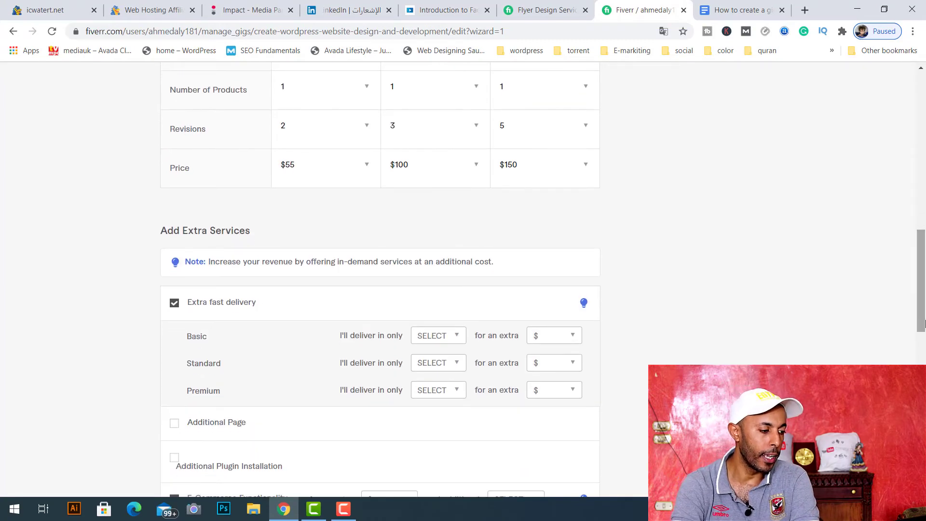
mouse_move(256, 325)
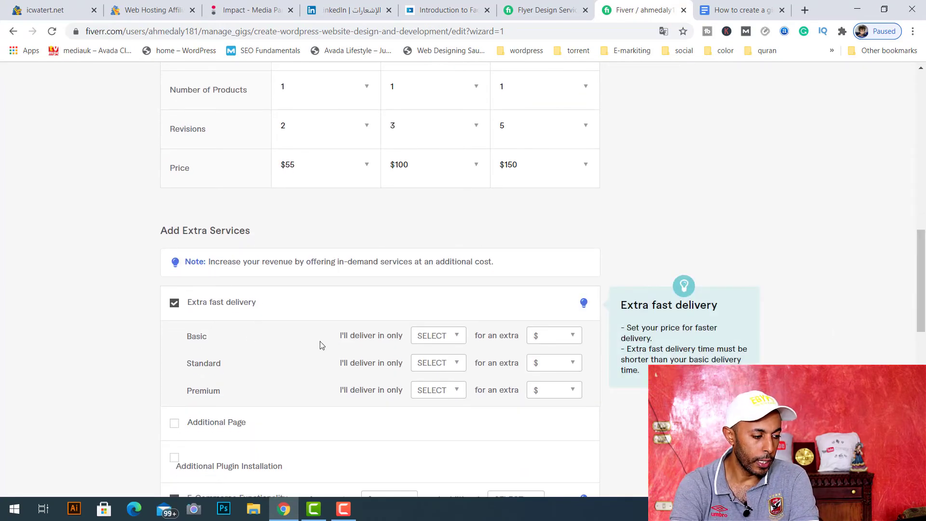
click(452, 339)
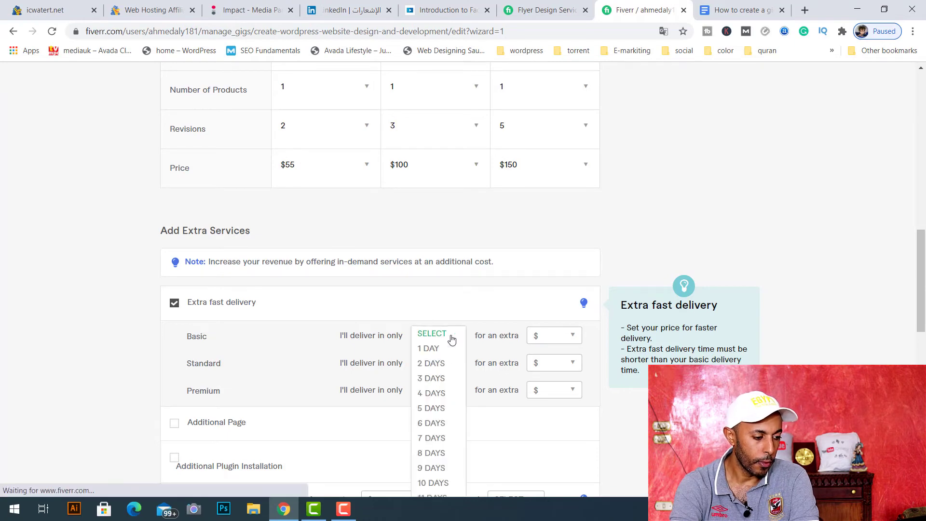
click(441, 365)
click(552, 338)
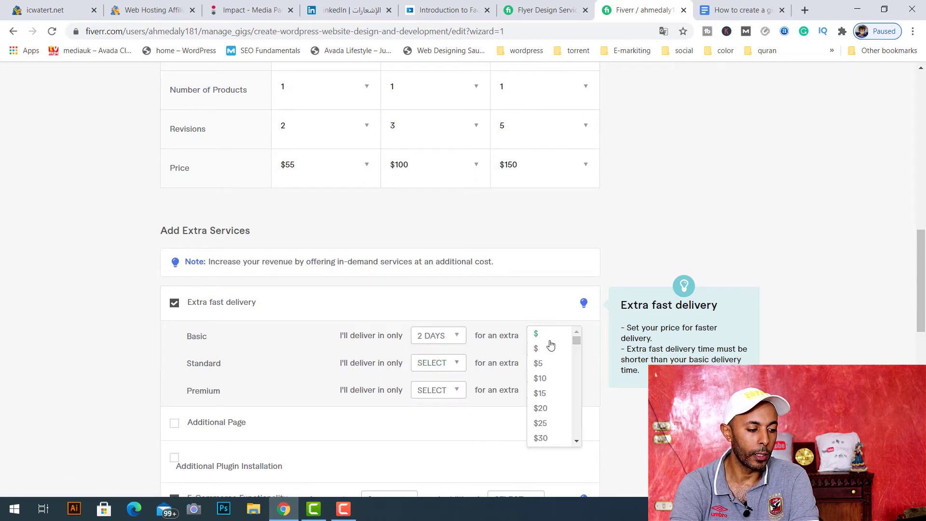
click(541, 377)
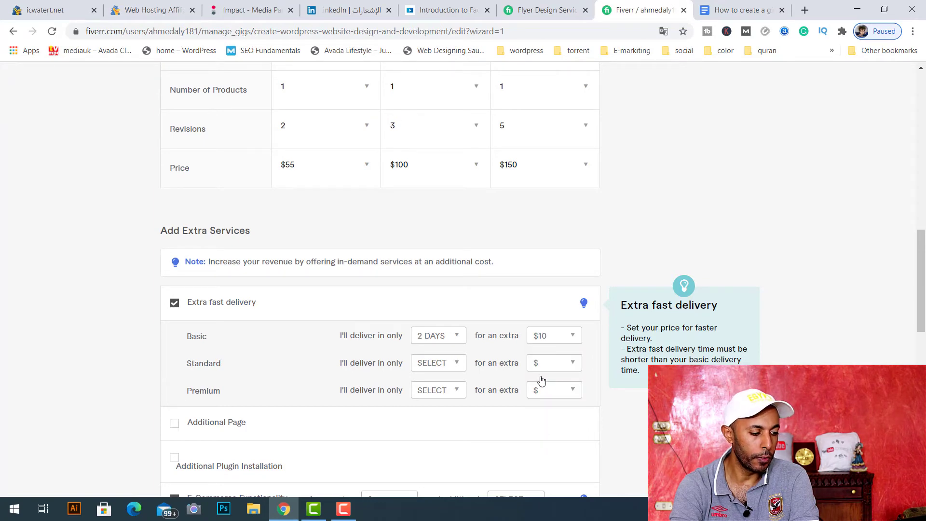
Set the Standard package's extra fast delivery to 3 days for an extra $15
click(448, 371)
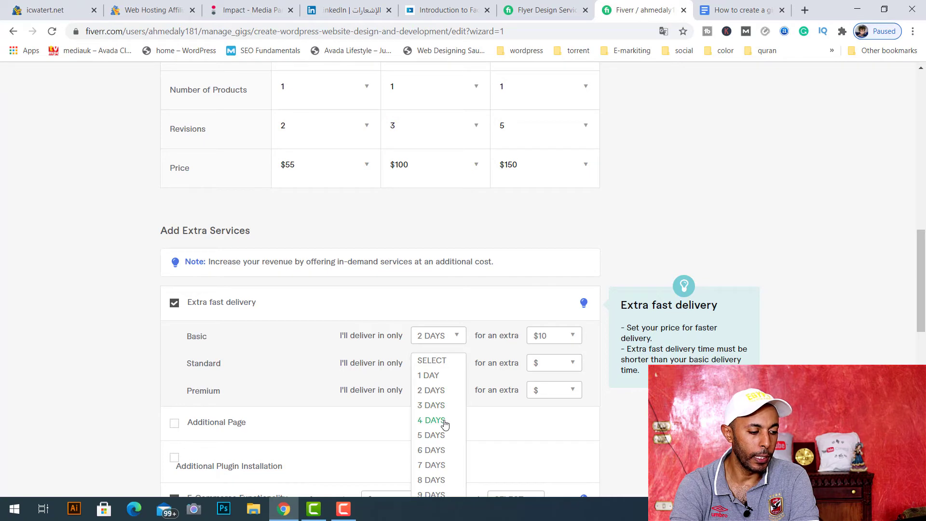
click(445, 422)
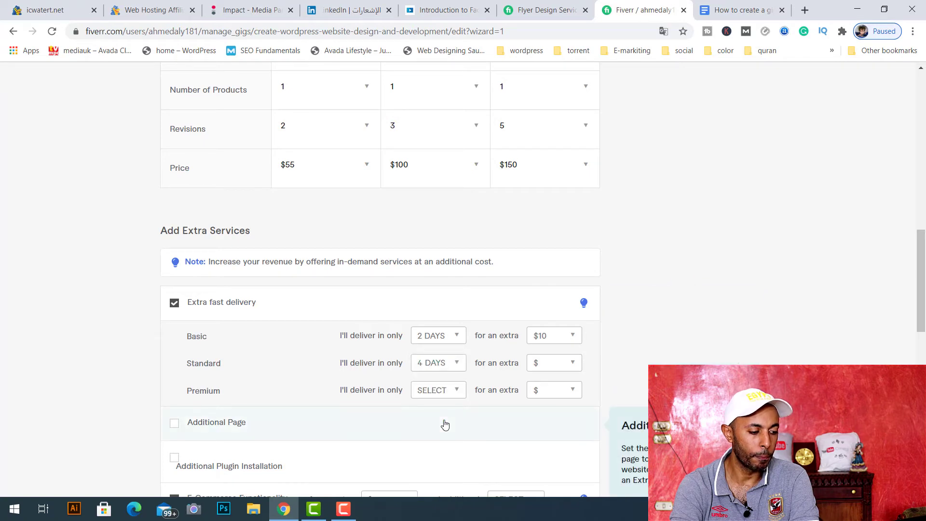
click(450, 370)
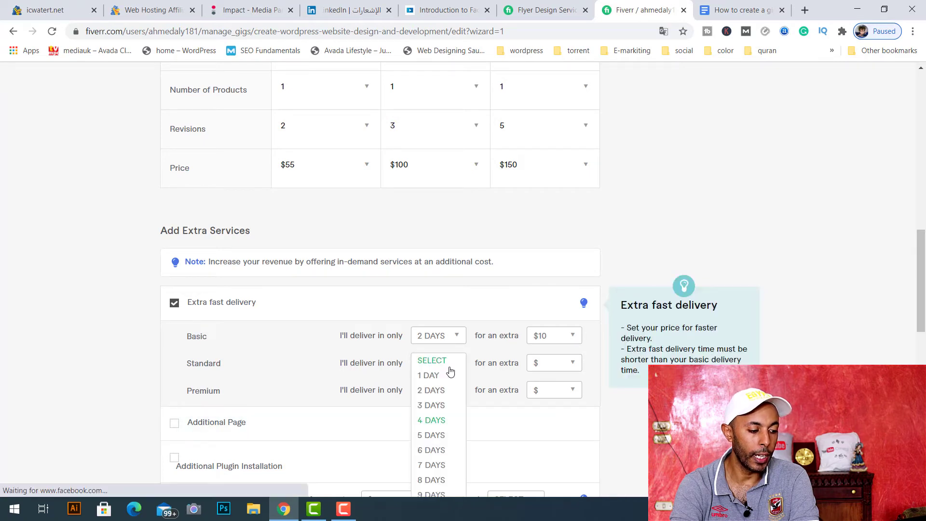
click(441, 405)
click(553, 373)
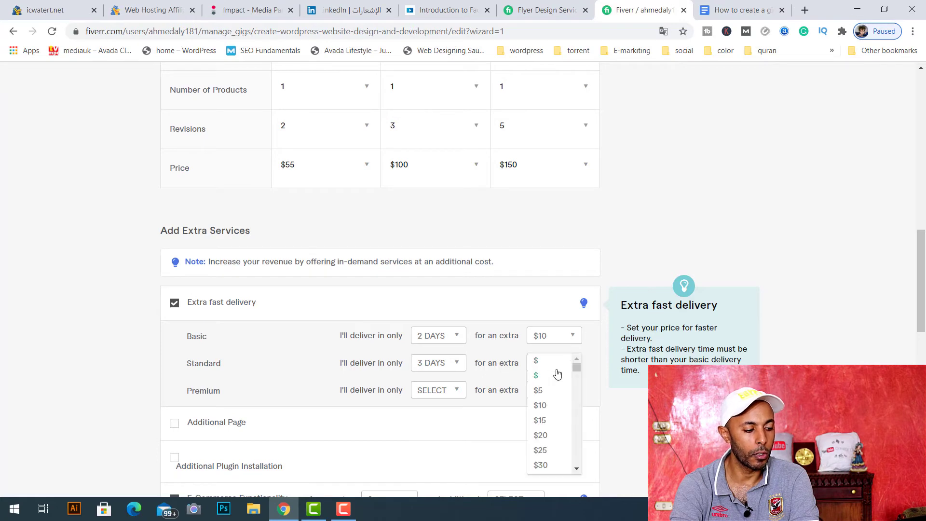
click(540, 421)
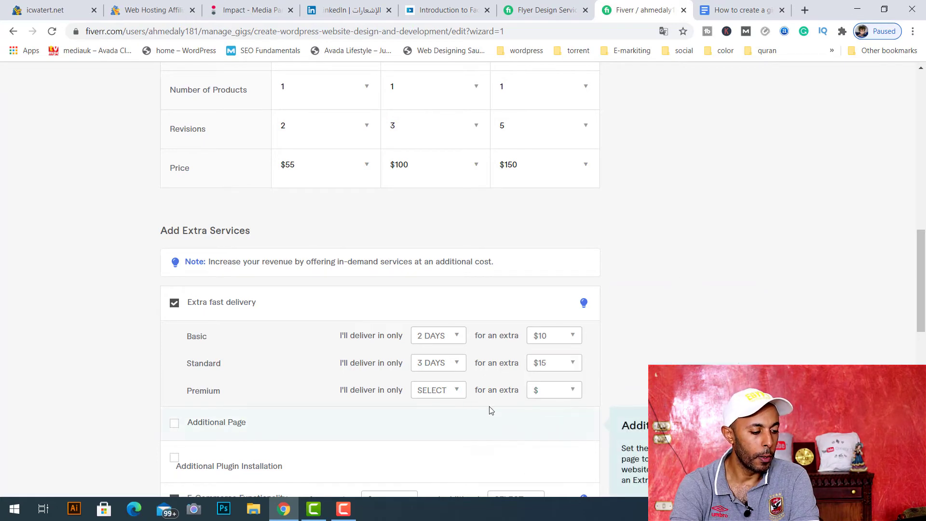
Set the Premium package's extra fast delivery to 7 days for an extra $20
click(446, 393)
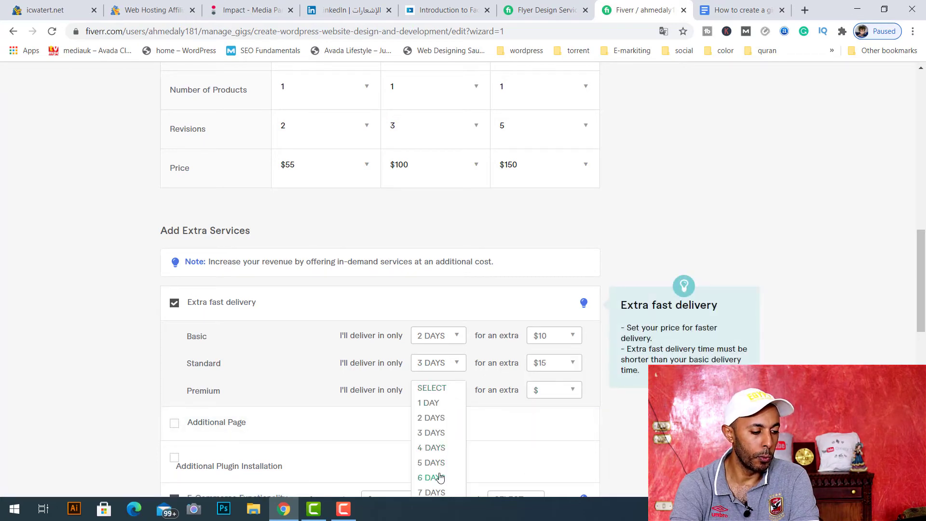
click(436, 491)
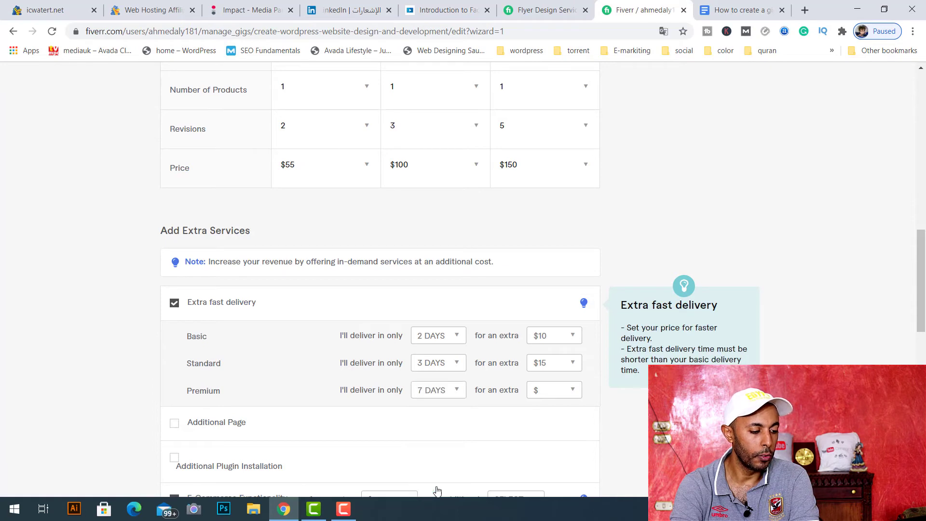
click(564, 396)
click(550, 463)
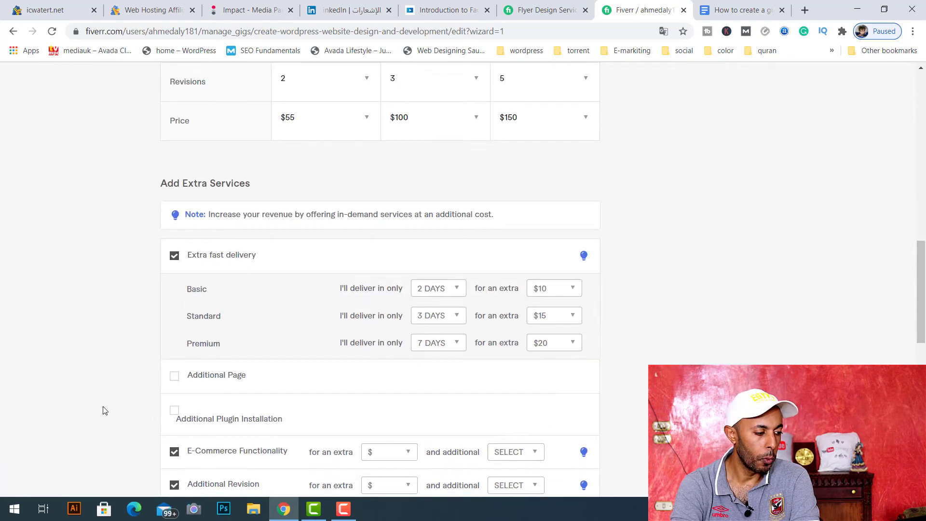
Offer an additional page for an extra $20 and 1 additional day, and try to save the pricing section
scroll(103, 410, down, 3)
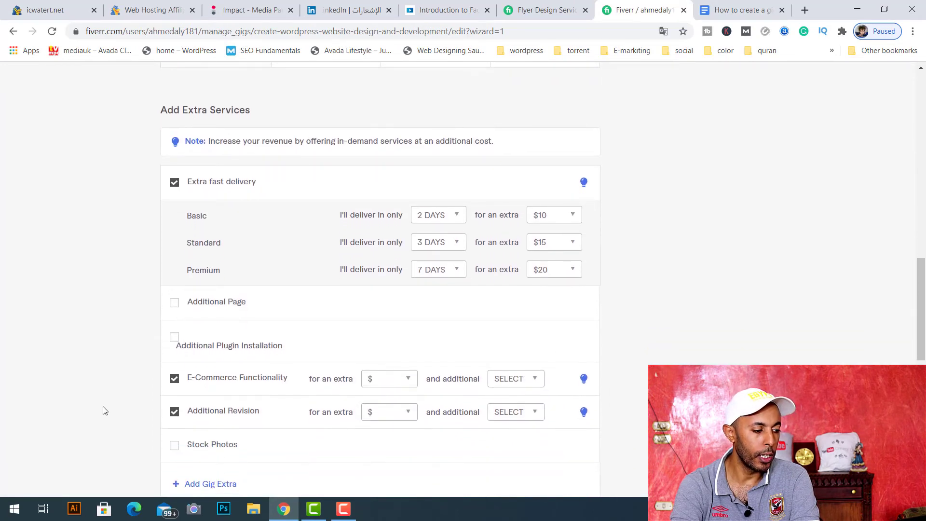
click(174, 303)
click(397, 301)
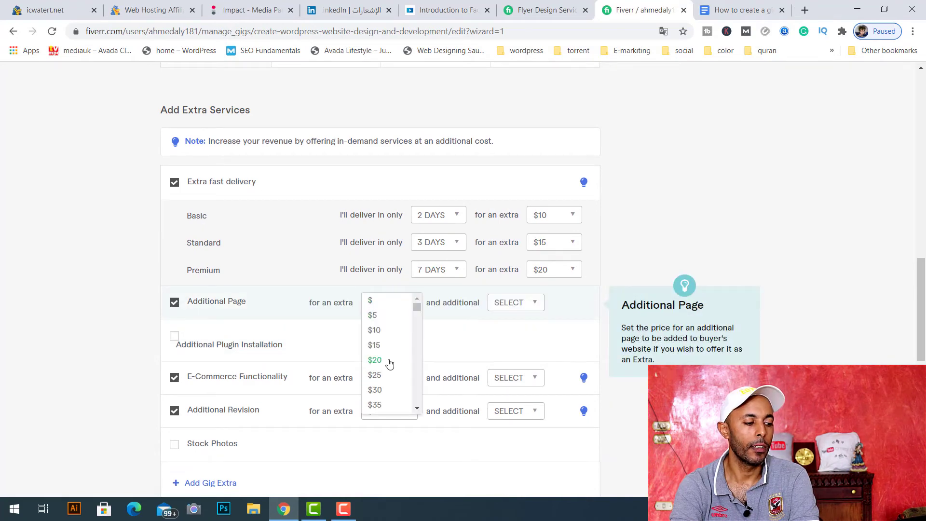
click(389, 363)
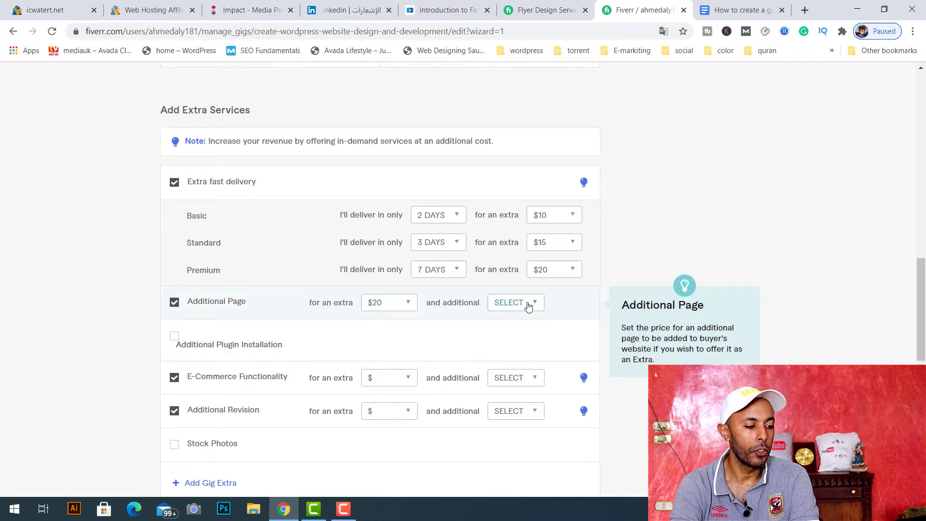
click(528, 305)
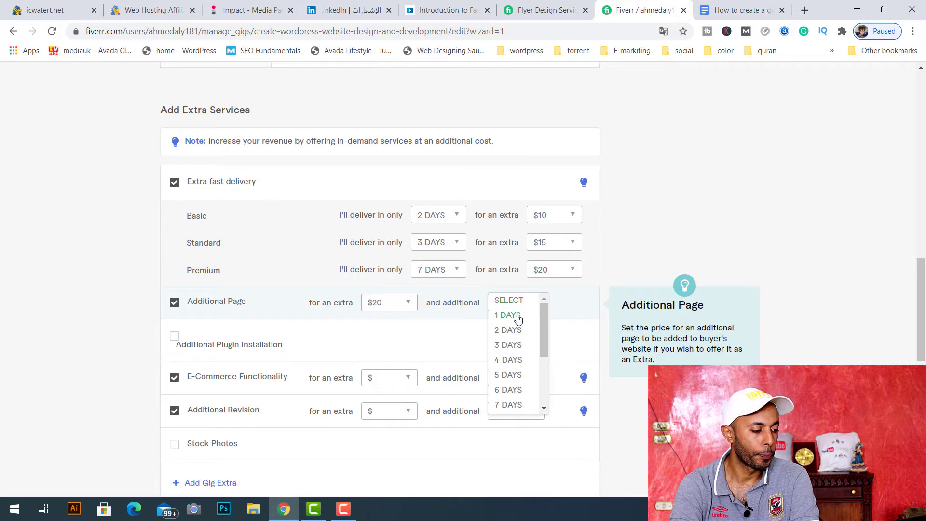
click(515, 315)
scroll(100, 436, down, 5)
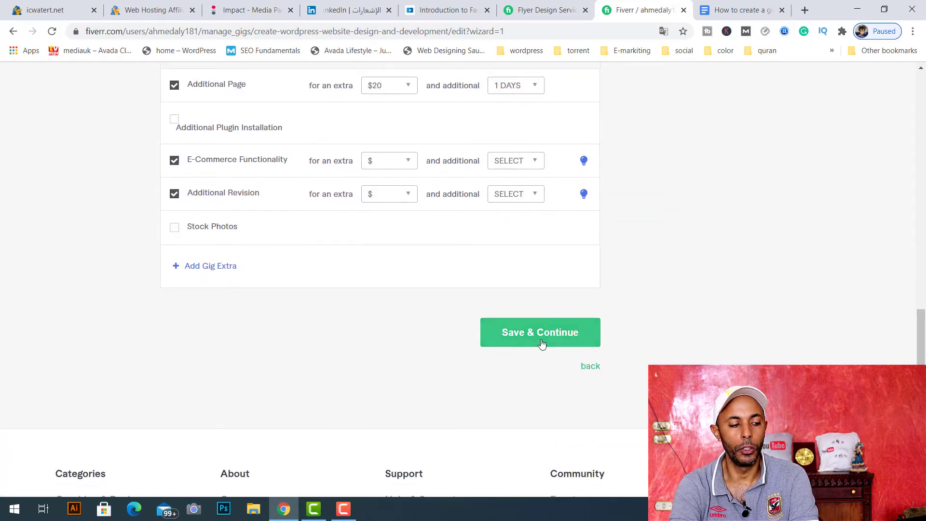
click(506, 333)
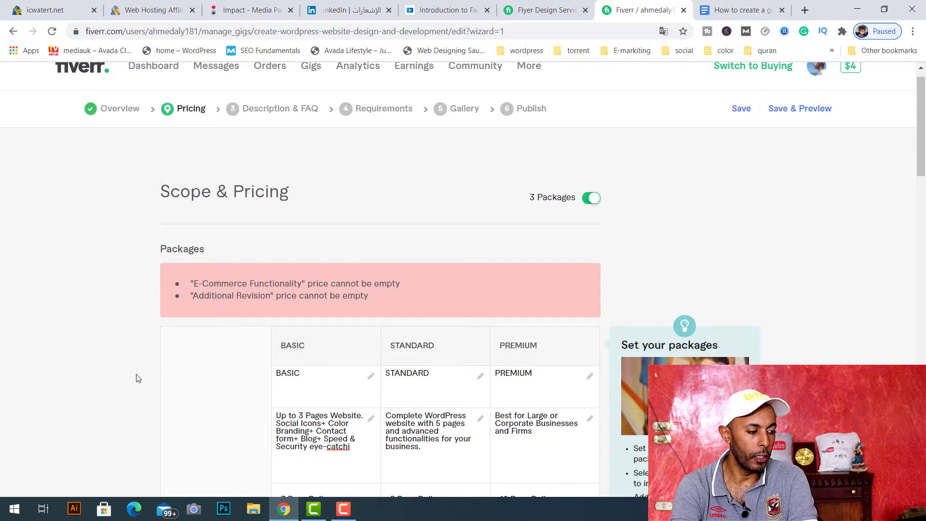
Set the E-Commerce Functionality extra to $30 and 3 additional days
scroll(137, 378, down, 8)
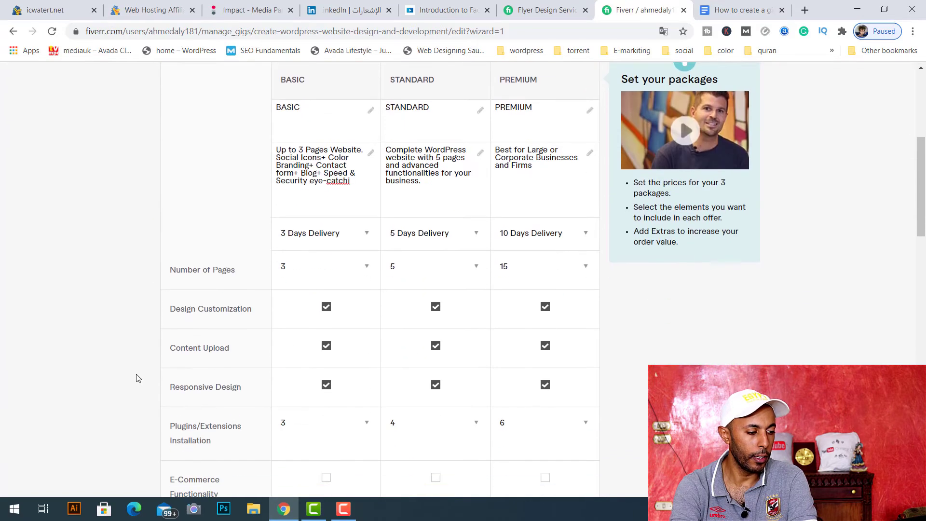
scroll(136, 378, down, 10)
scroll(137, 377, up, 2)
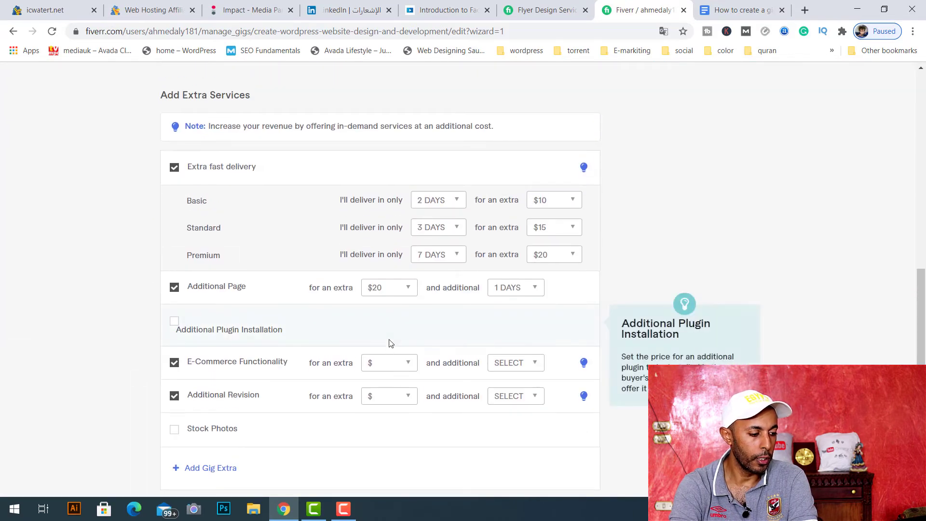
drag(394, 366, 409, 407)
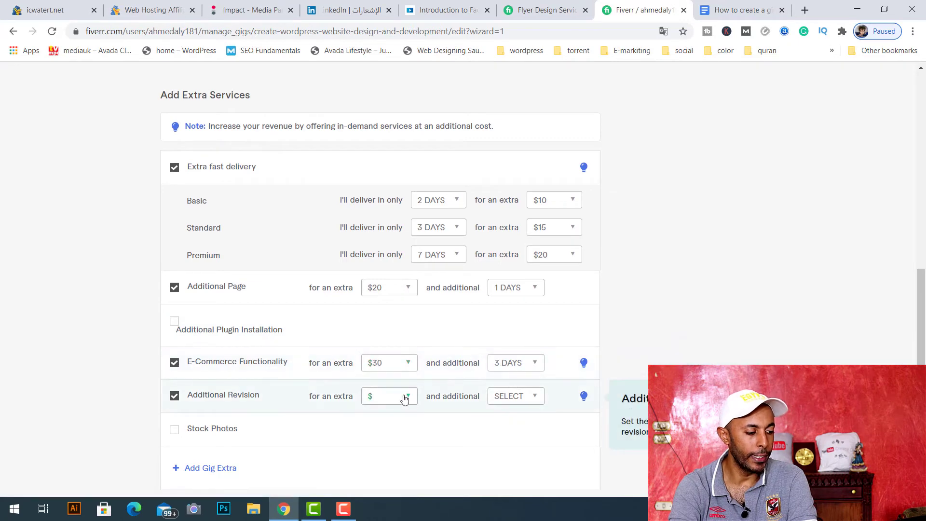
Set the Additional Revision extra to $10 and 2 additional days, and save to continue to the description section
click(404, 397)
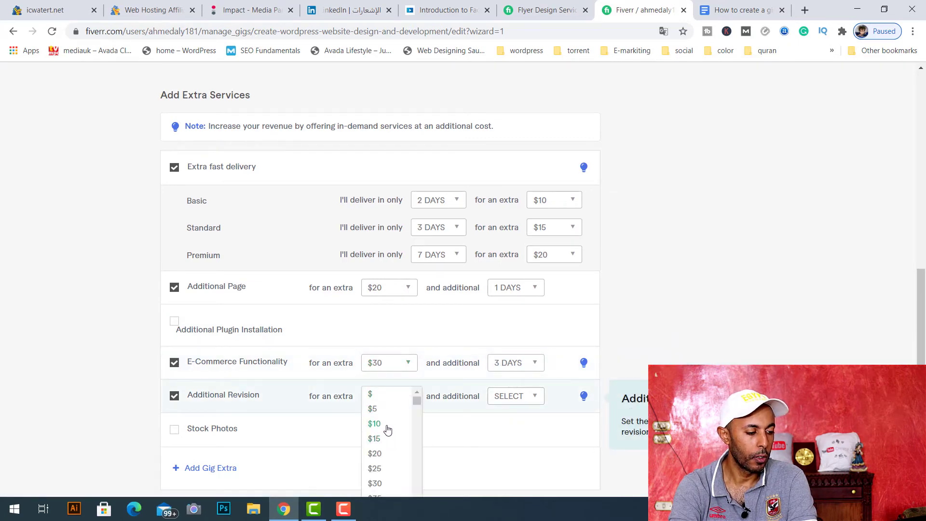
click(387, 424)
click(527, 400)
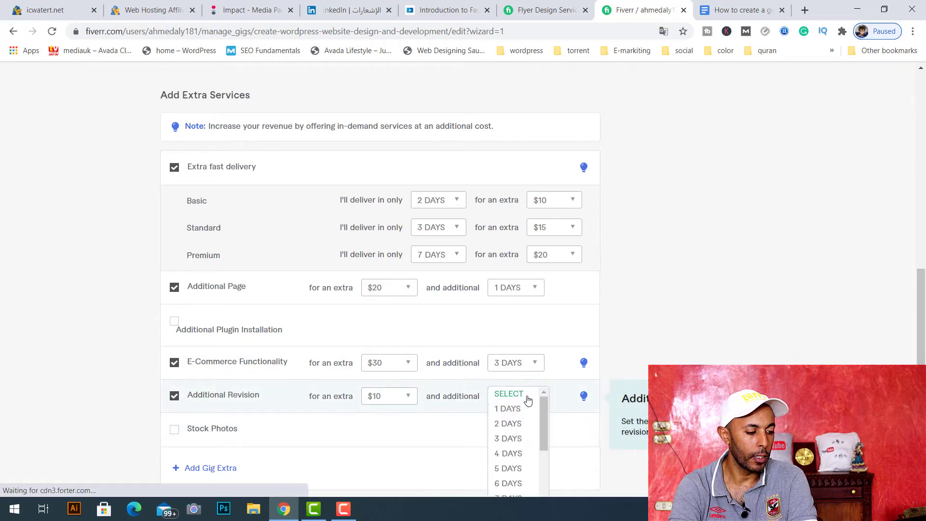
click(518, 428)
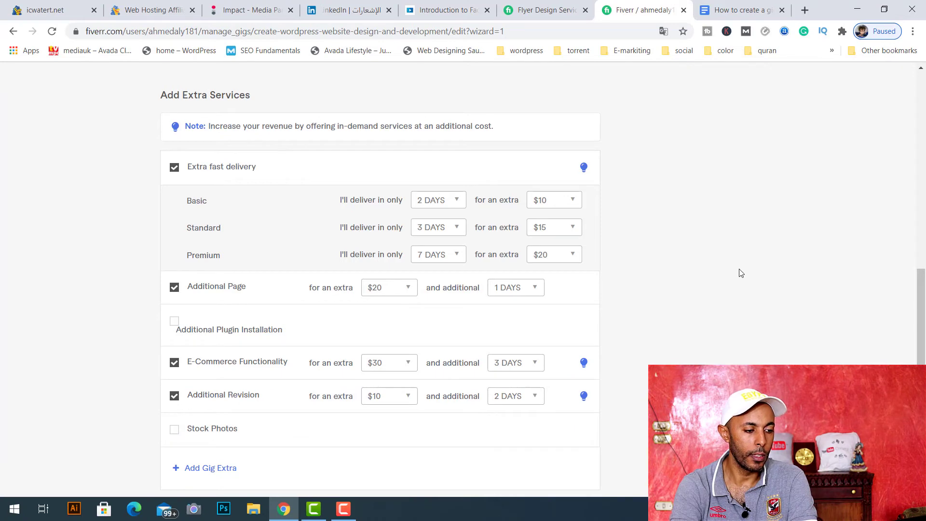
scroll(740, 272, down, 5)
click(529, 328)
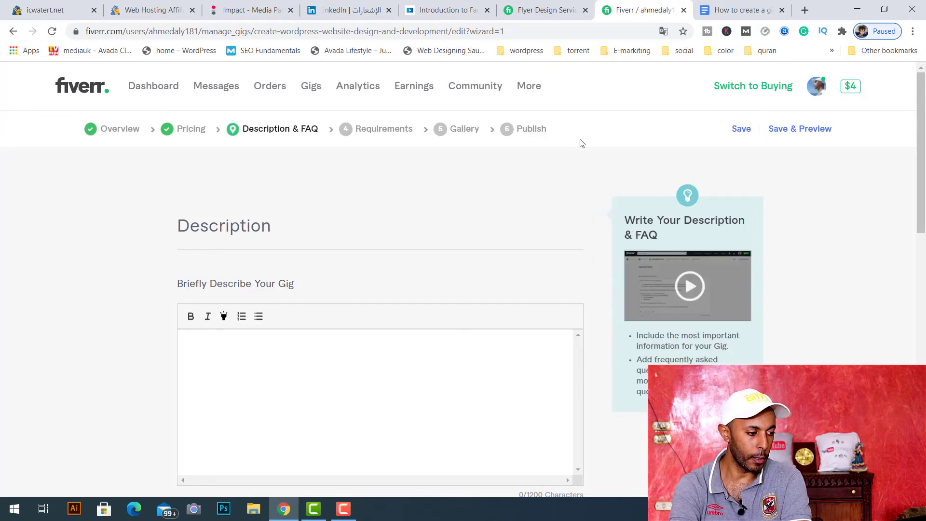
Copy the self-introduction paragraphs from the Google Docs notes into the Fiverr gig description
click(743, 10)
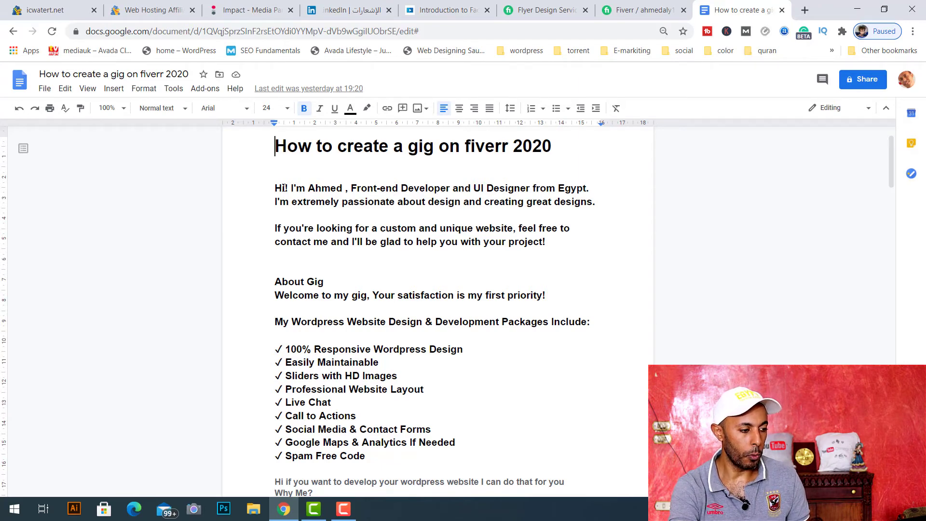
drag(275, 188, 553, 242)
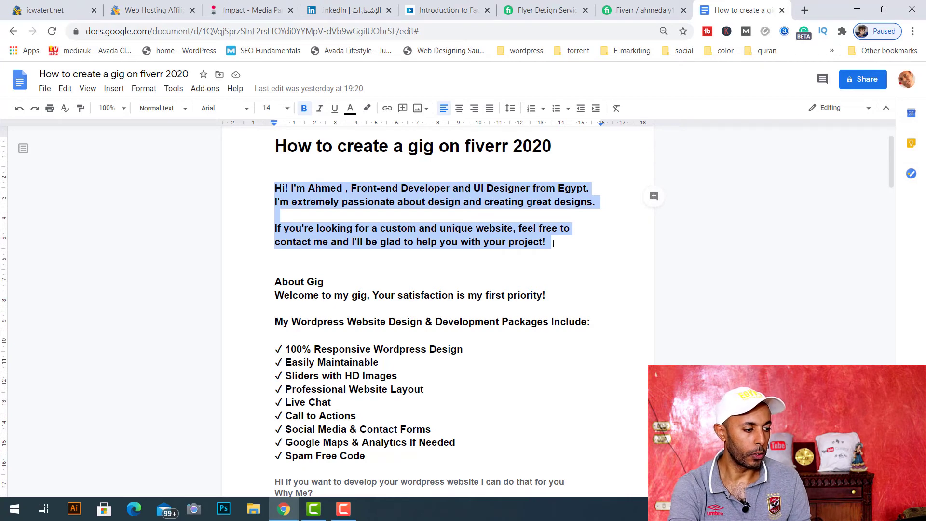
key(ctrl+shift+Tab)
scroll(100, 358, up, 3)
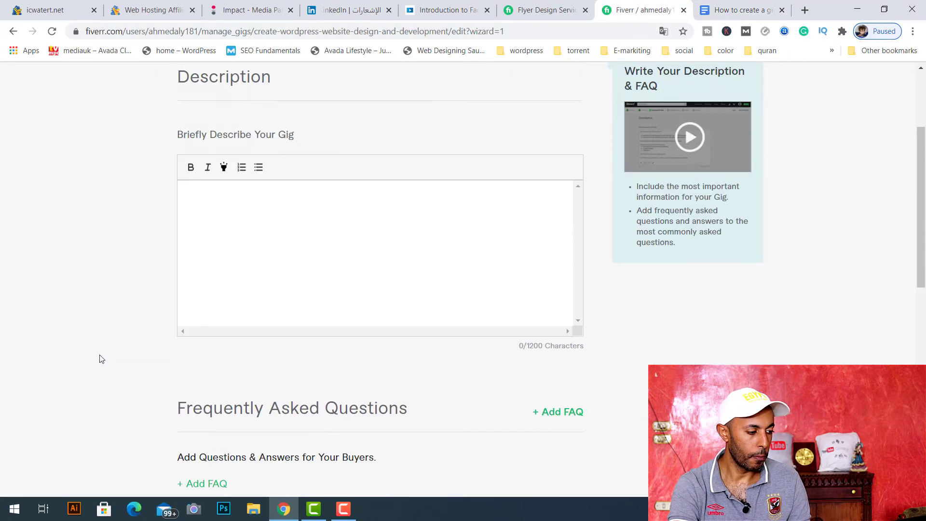
Copy "Welcome to my gig, Your satisfaction is my first priority!" from the Google Docs notes to the start of the Fiverr gig description
key(ctrl+Tab)
click(278, 295)
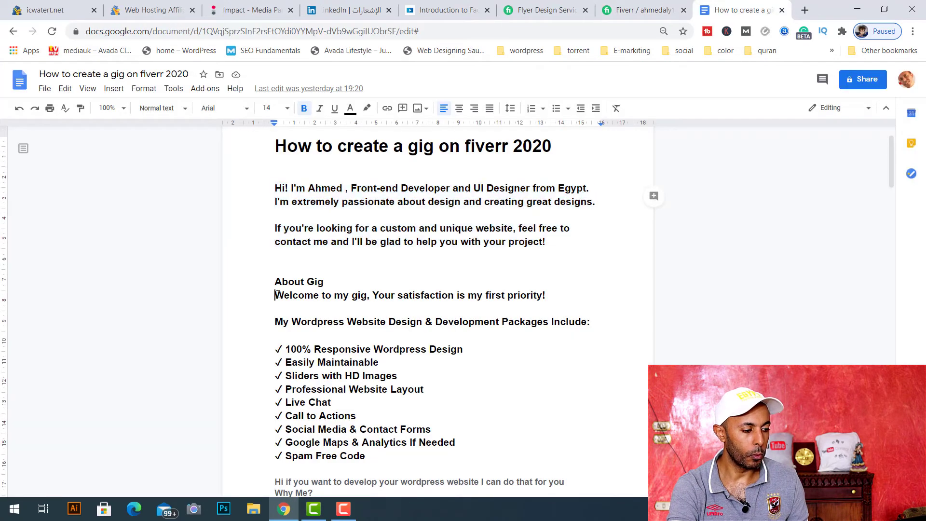
drag(275, 295, 551, 292)
key(ctrl+c)
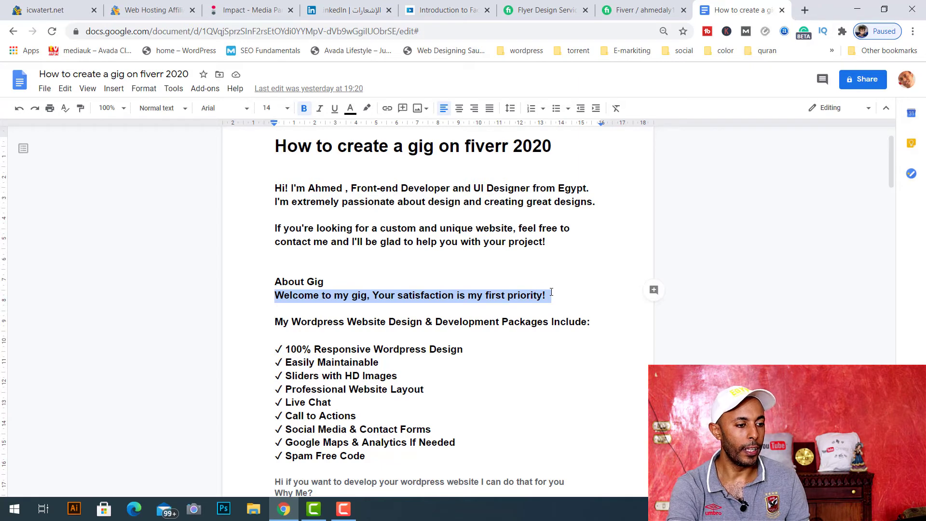
click(631, 6)
click(185, 322)
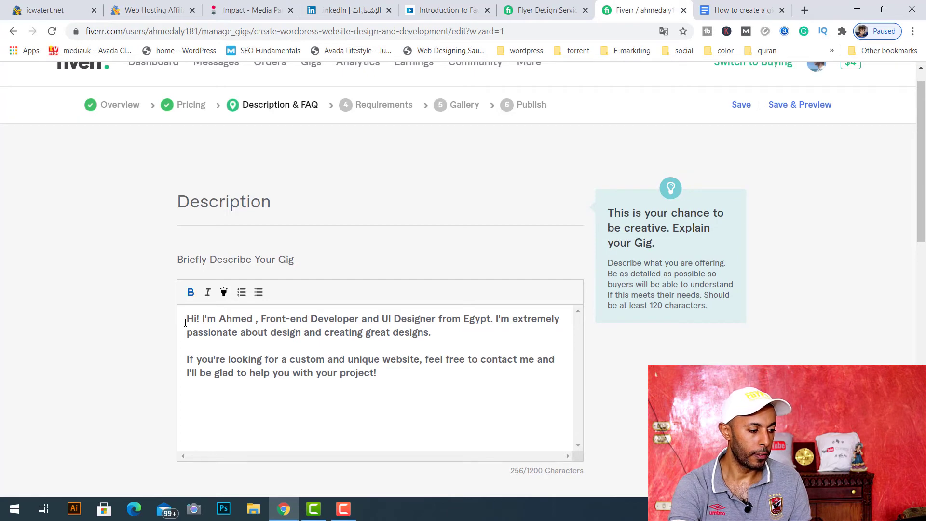
key(ctrl+v)
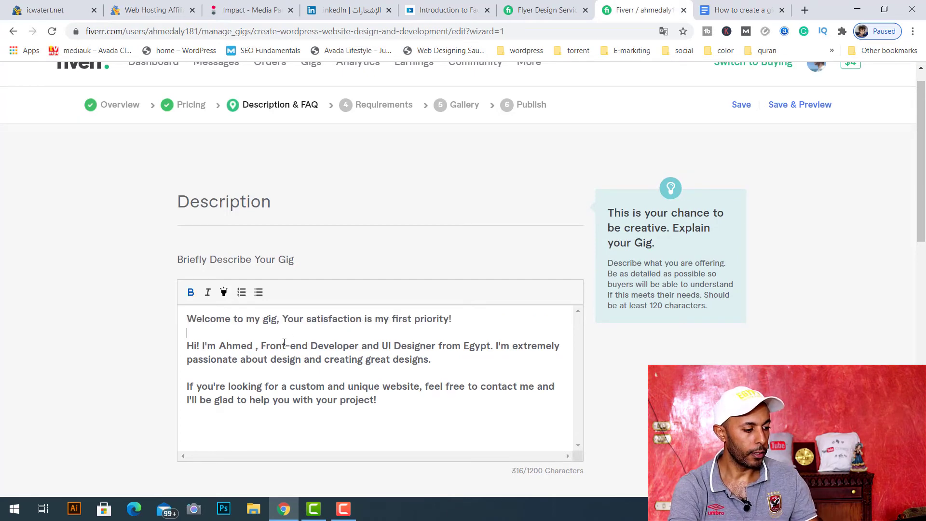
Try highlighting the entire gig description text
key(ctrl+a)
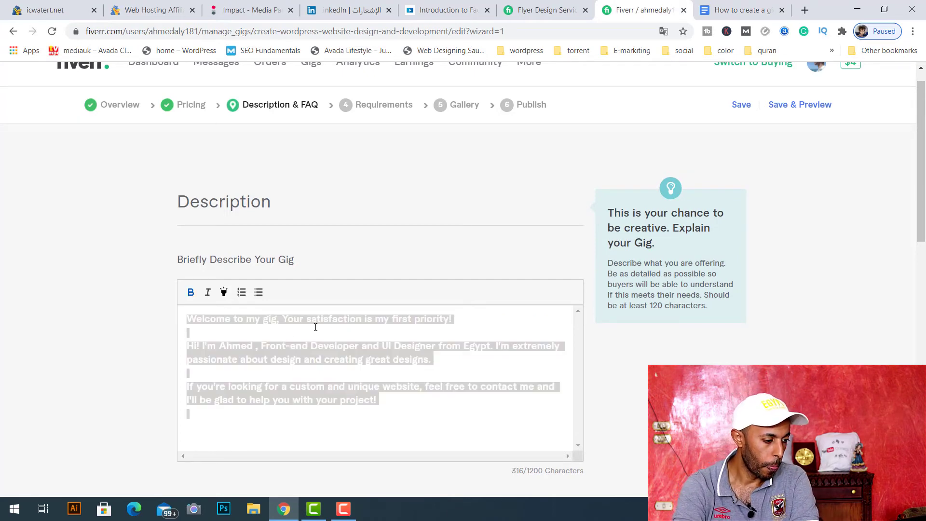
click(191, 293)
click(191, 293)
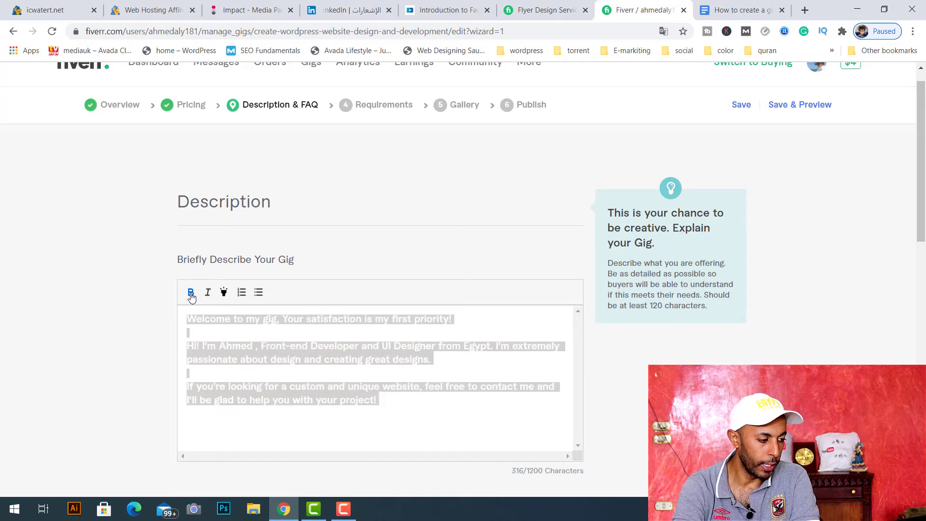
click(224, 294)
click(233, 361)
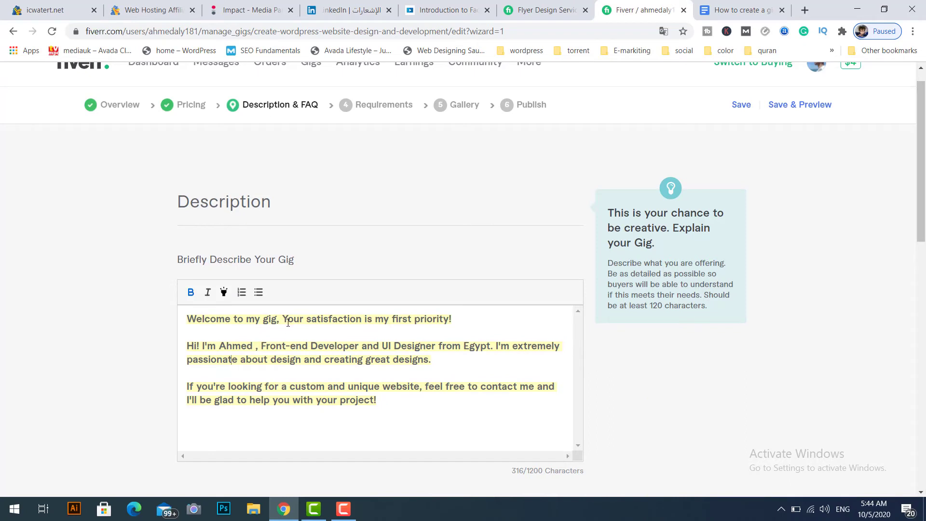
key(ctrl+a)
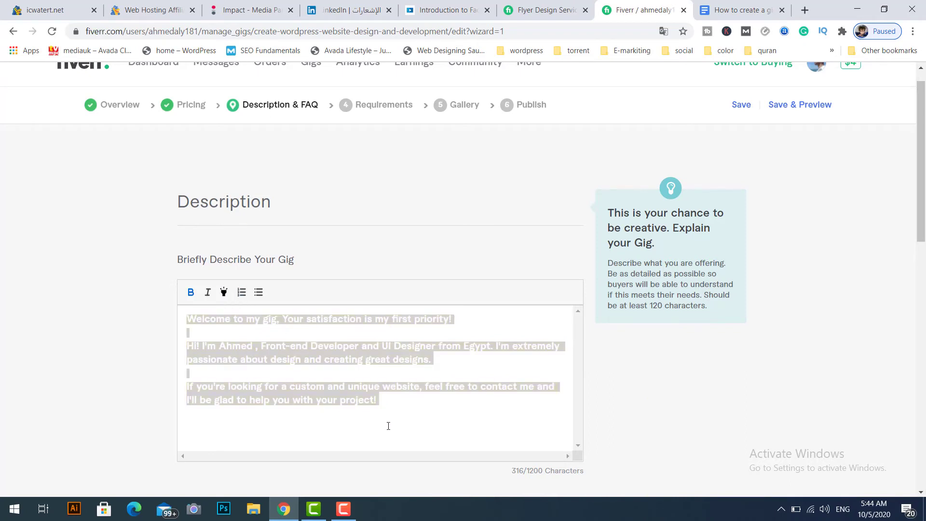
double_click(534, 470)
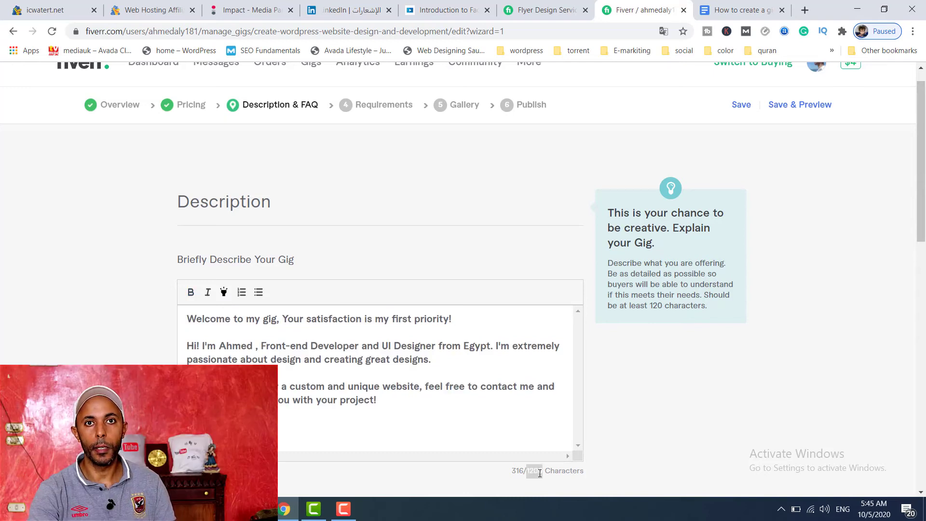
click(540, 473)
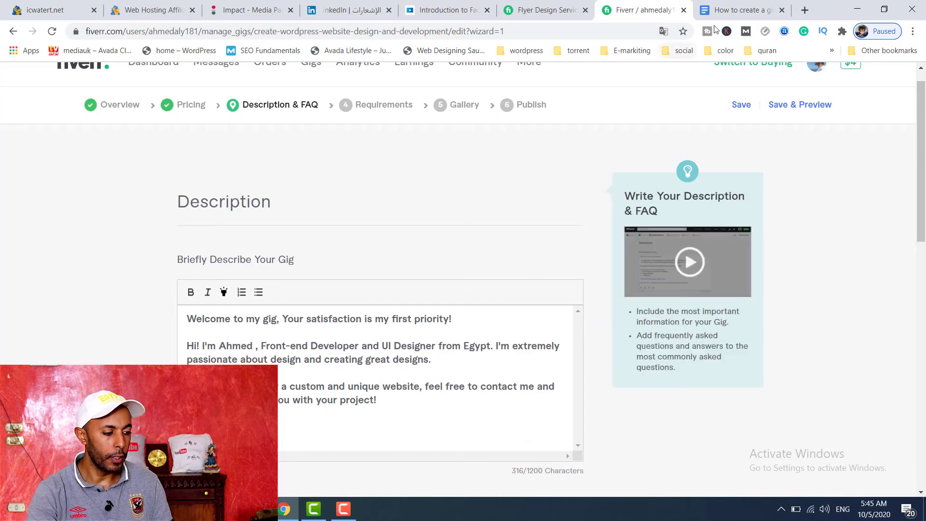
Copy the "My Wordpress Website Design & Development Packages Include:" heading and its checklist from the Google Docs notes to the end of the Fiverr description
click(733, 11)
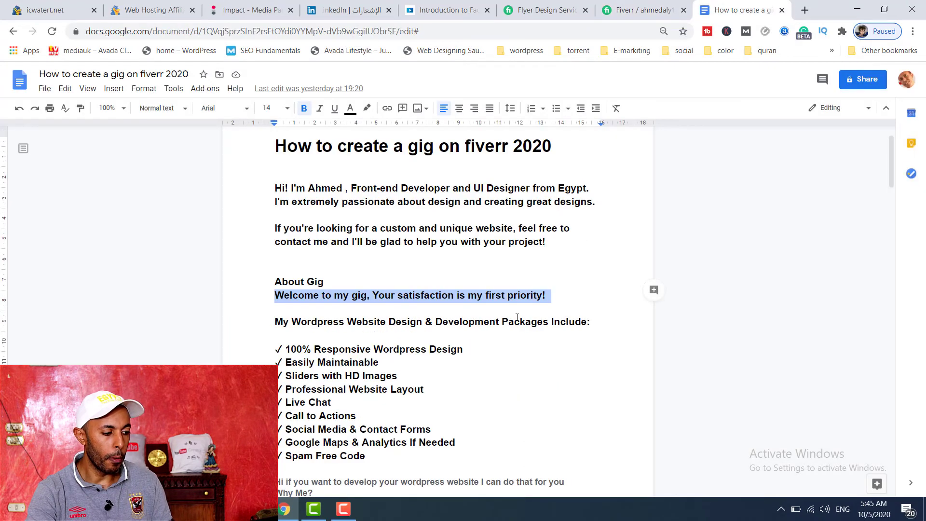
click(275, 335)
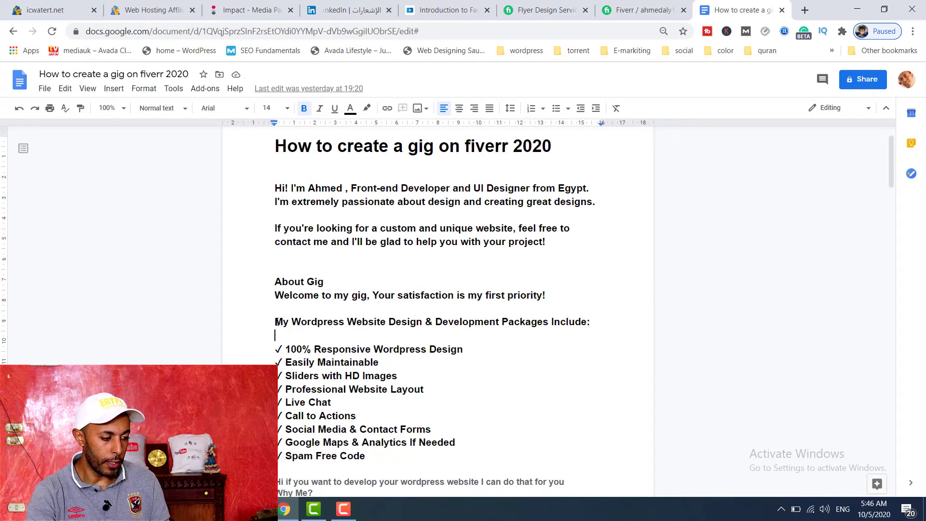
drag(276, 322, 404, 455)
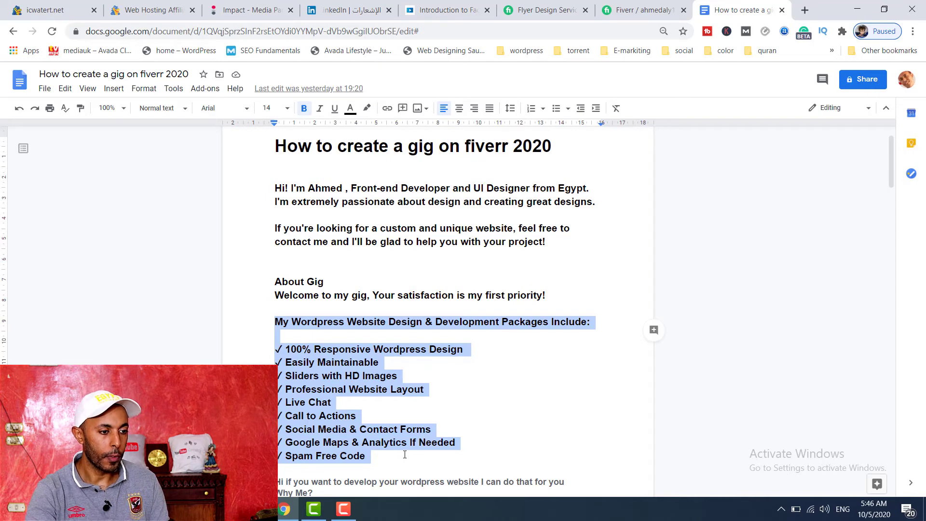
click(633, 11)
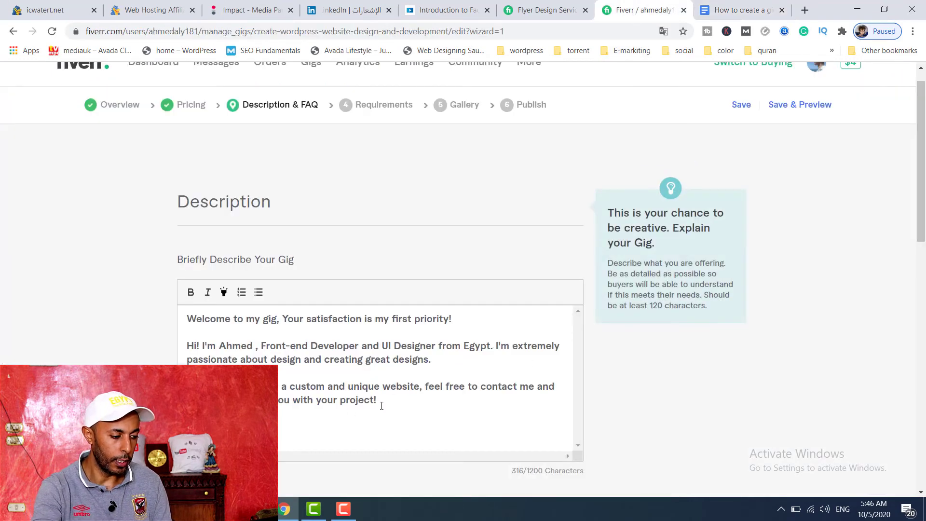
key(Return)
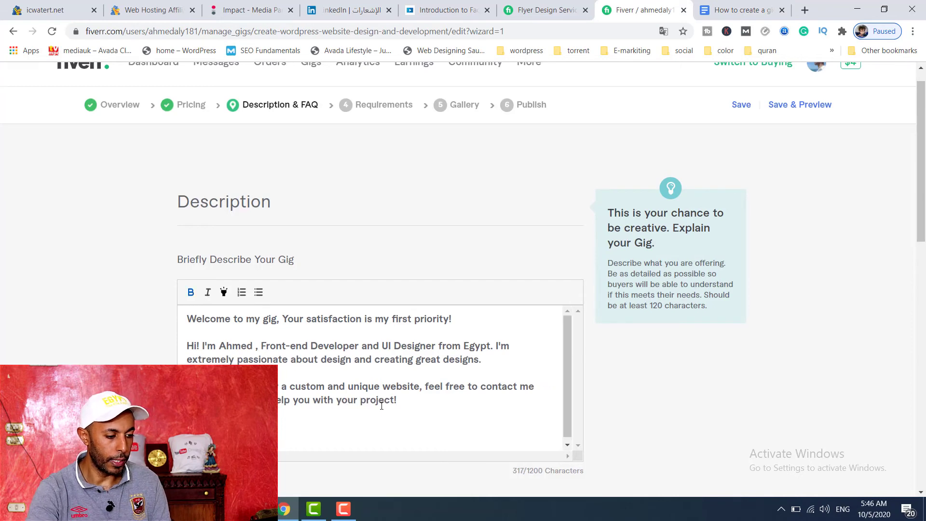
key(ctrl+v)
Append the "Why Me?" section with its three bullet points from the Google Docs notes to the Fiverr description, and save to continue to the requirements
key(ctrl+Tab)
drag(274, 299, 406, 342)
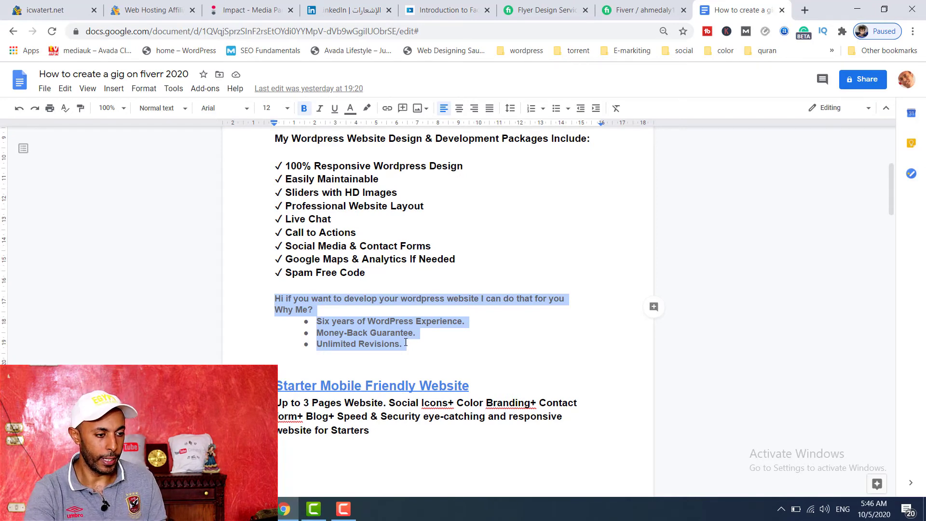
click(643, 9)
click(218, 340)
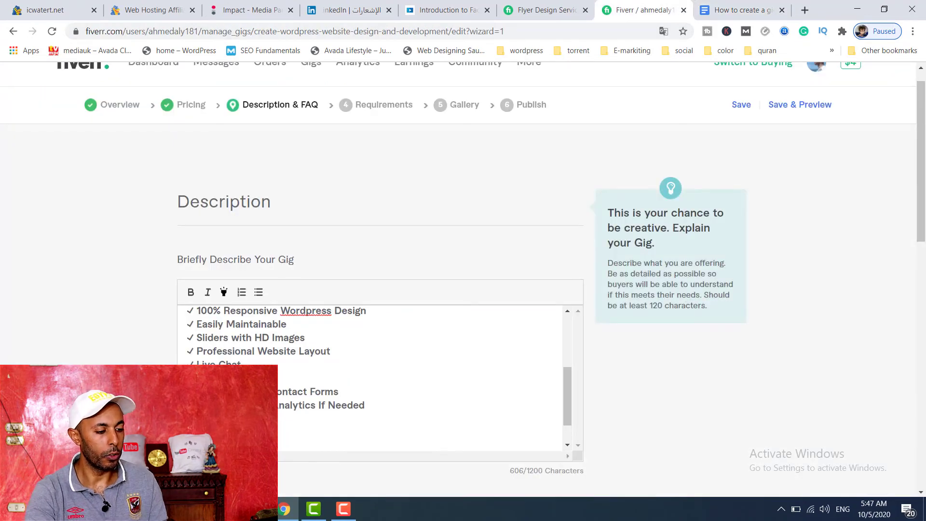
key(ctrl+v)
click(613, 356)
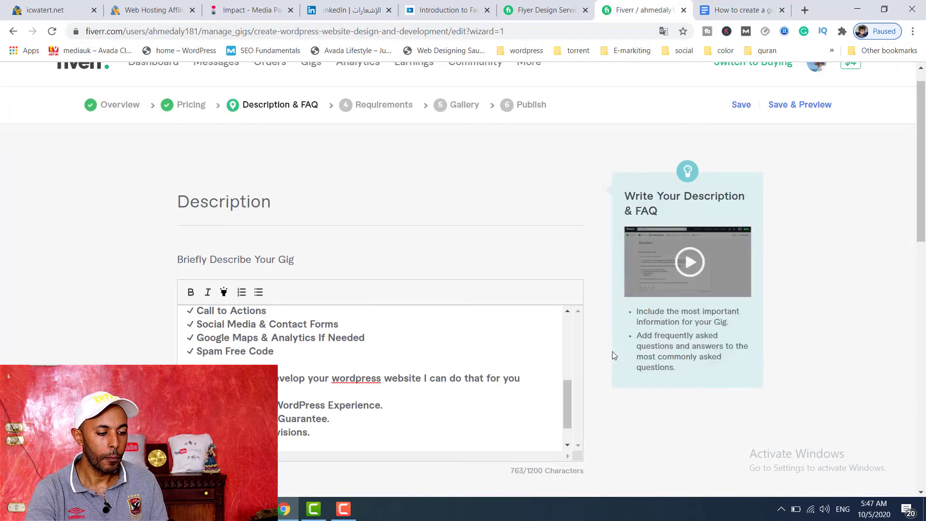
scroll(860, 276, down, 2)
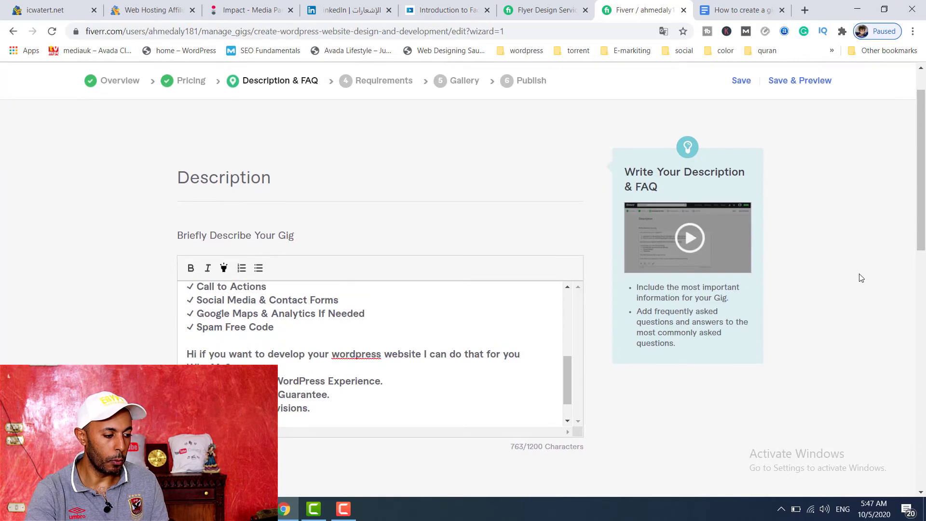
scroll(860, 276, down, 3)
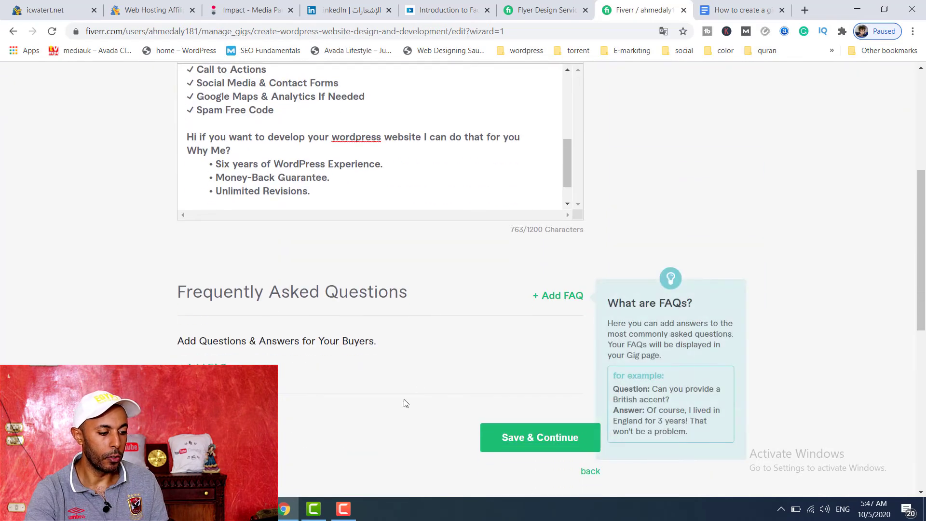
click(529, 451)
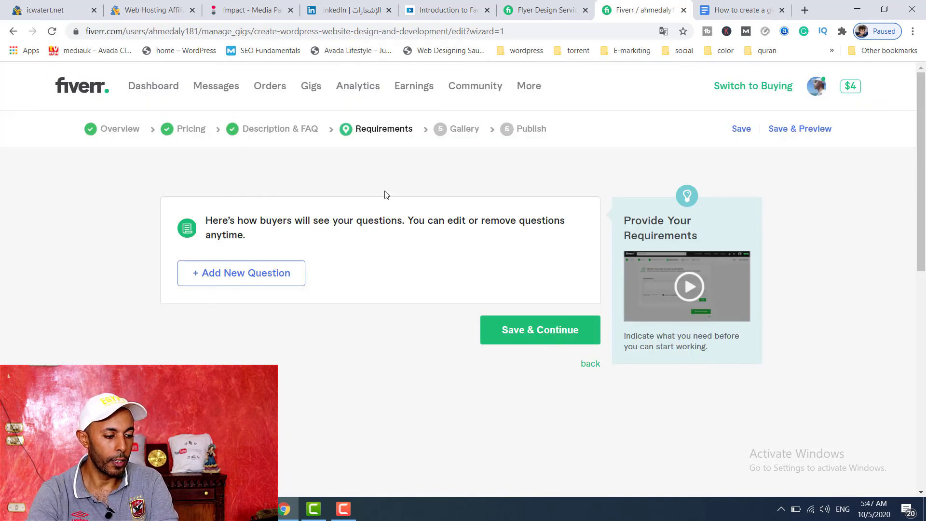
Open a new required buyer question and play the "Provide Your Requirements" how-it-works video
click(541, 339)
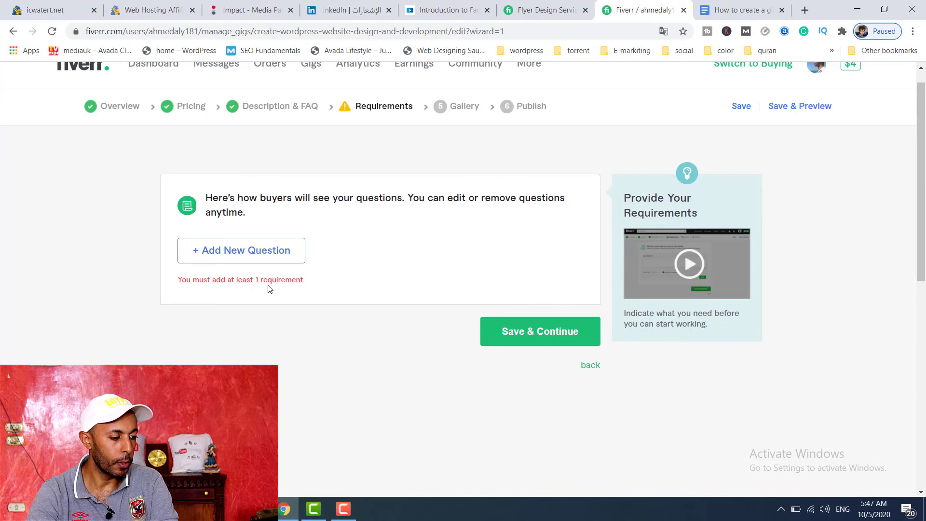
click(239, 259)
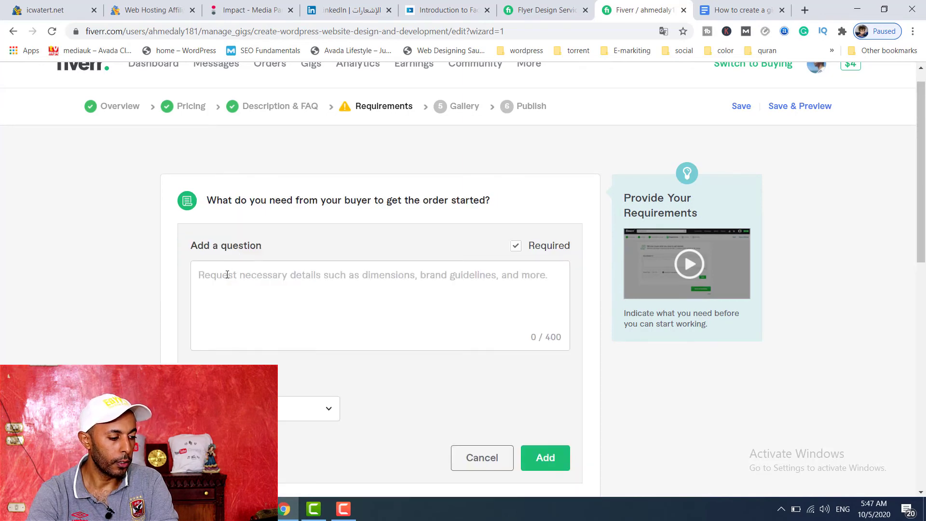
click(227, 275)
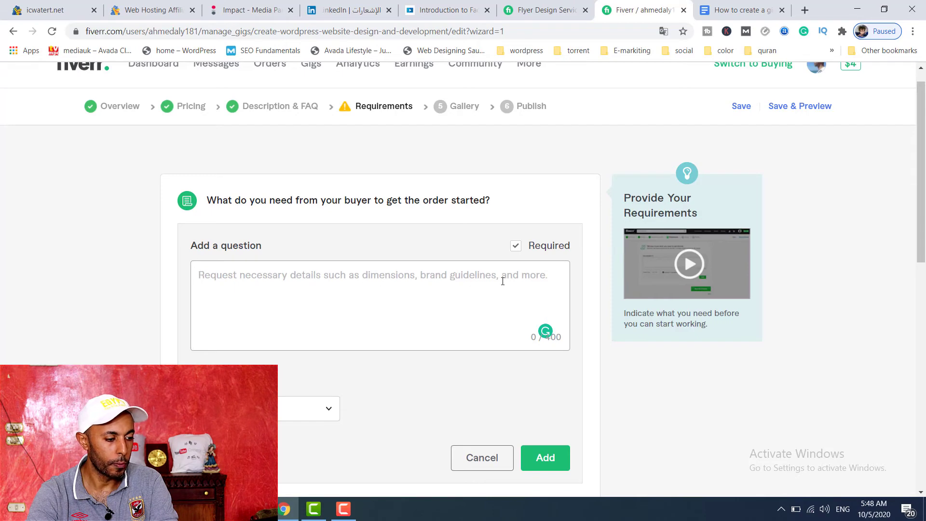
click(302, 409)
click(302, 410)
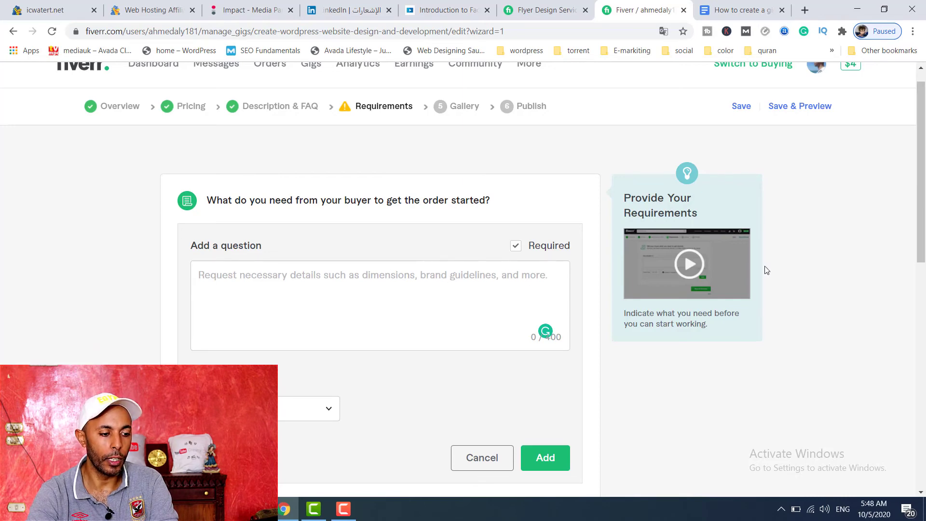
click(693, 272)
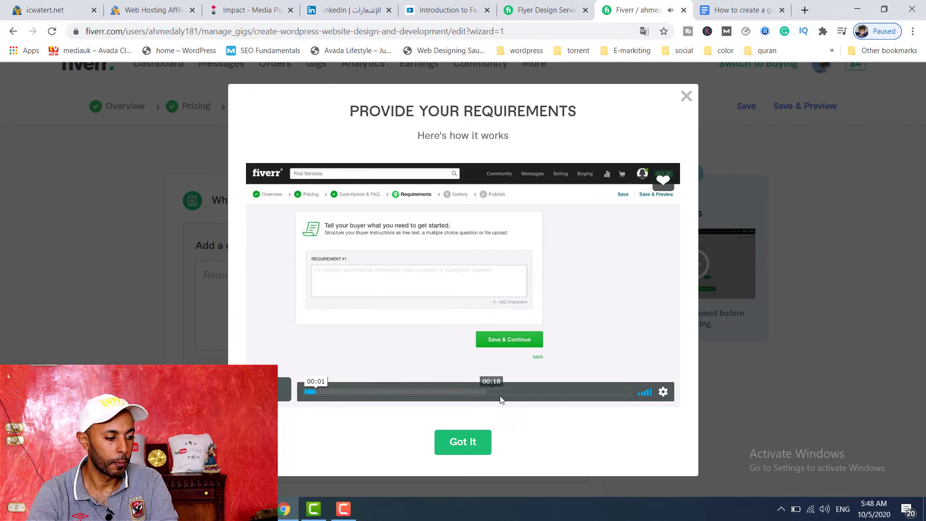
drag(544, 400, 430, 391)
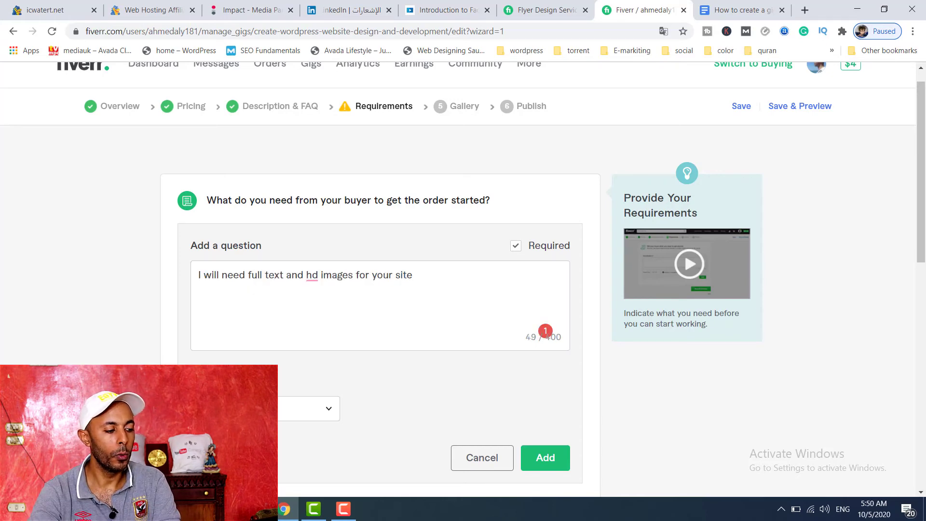
Add the buyer requirement "I will need full text and HD images for your site" as an attachment question, and save to continue to the gallery
mouse_move(313, 276)
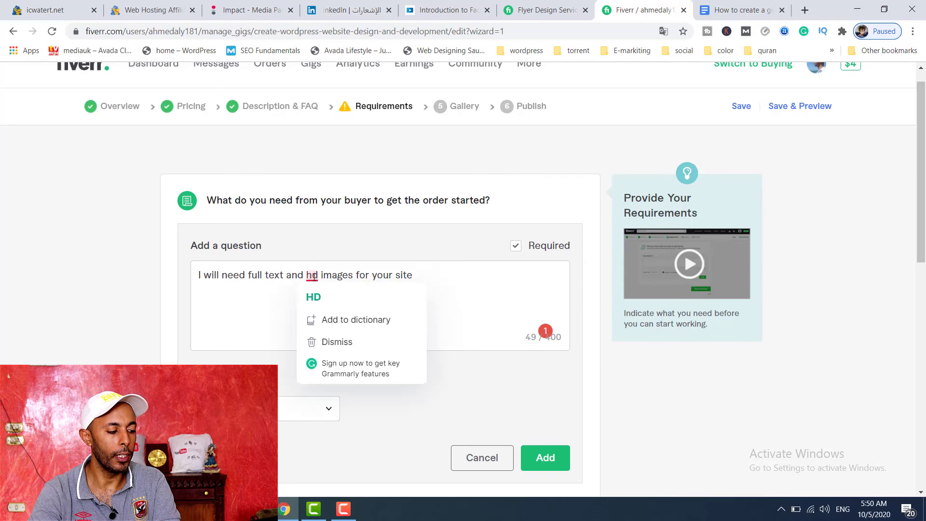
click(313, 296)
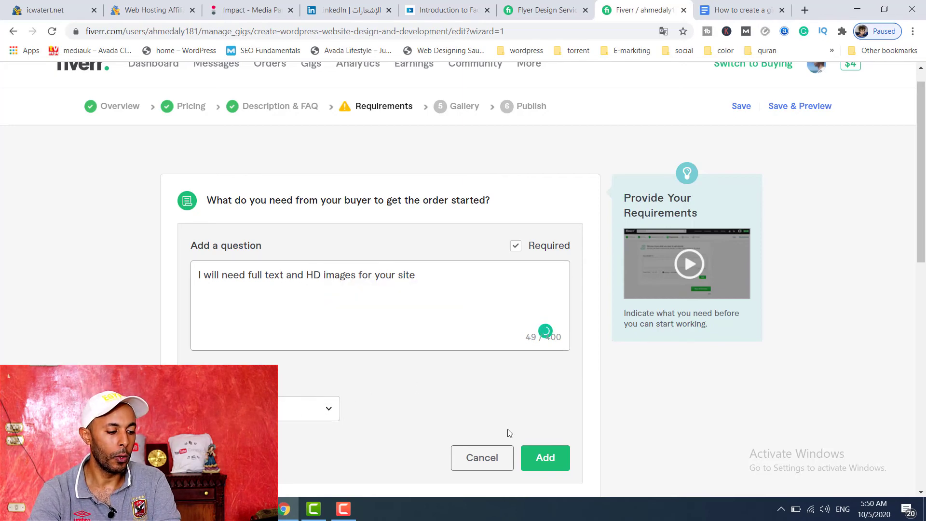
click(548, 460)
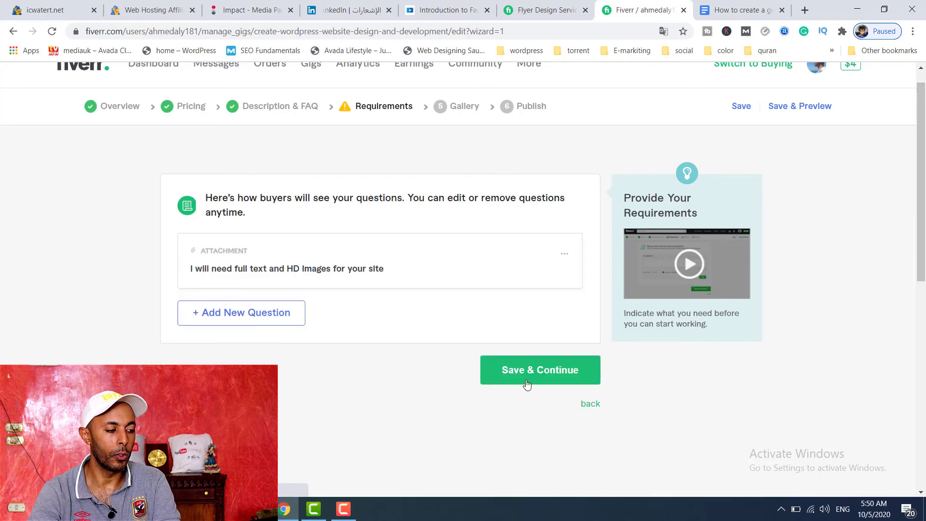
click(541, 378)
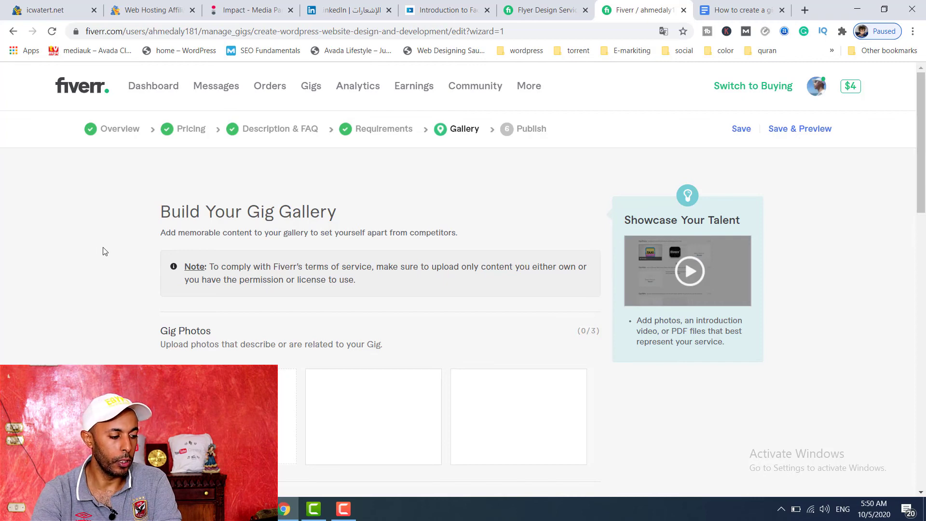
In Photoshop's master thumb.psd, replace the yellow Arabic title with "create a responsive wordpress website design" split over three lines, and reduce its text size
scroll(102, 251, down, 2)
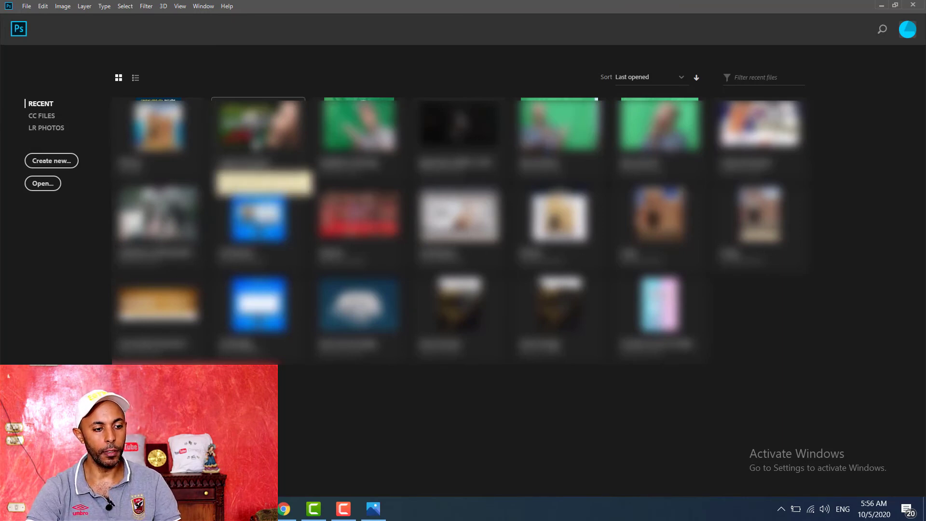
key(Escape)
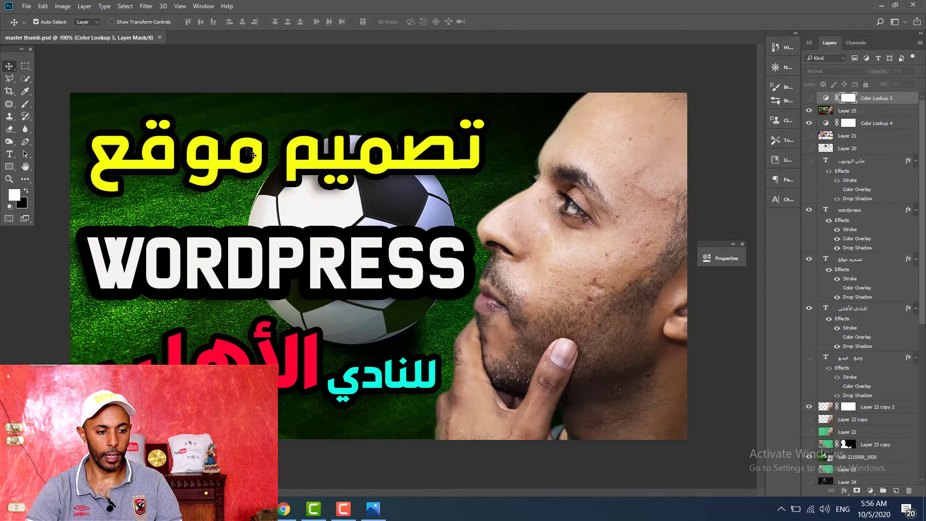
double_click(251, 154)
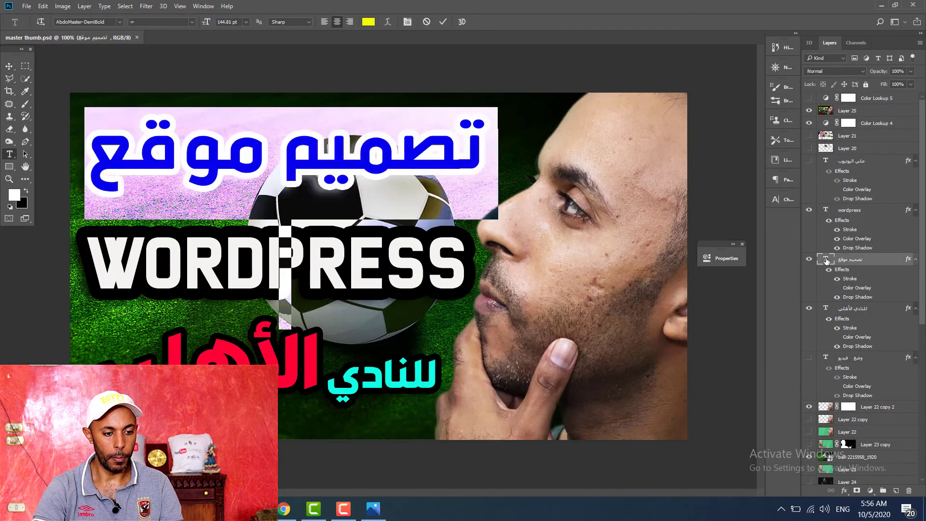
key(ctrl+v)
click(552, 162)
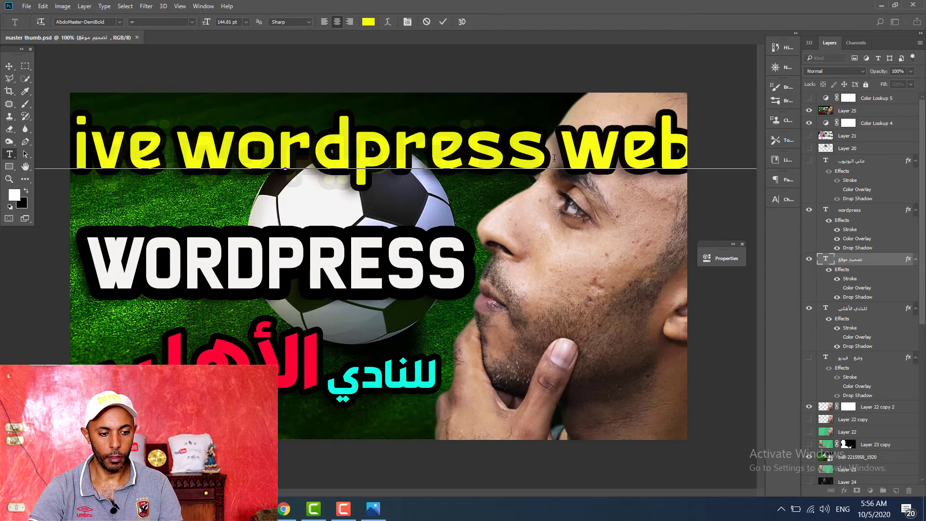
key(Return)
key(Return)
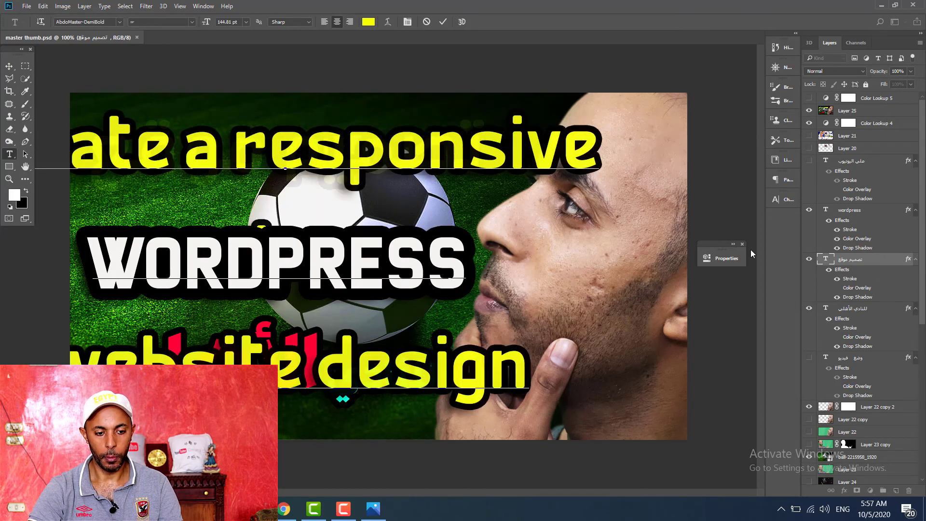
click(826, 261)
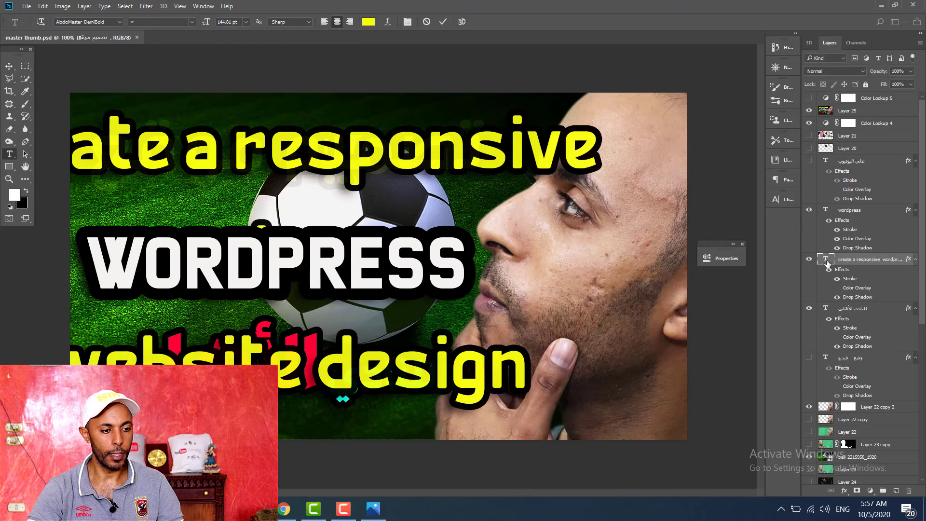
key(v)
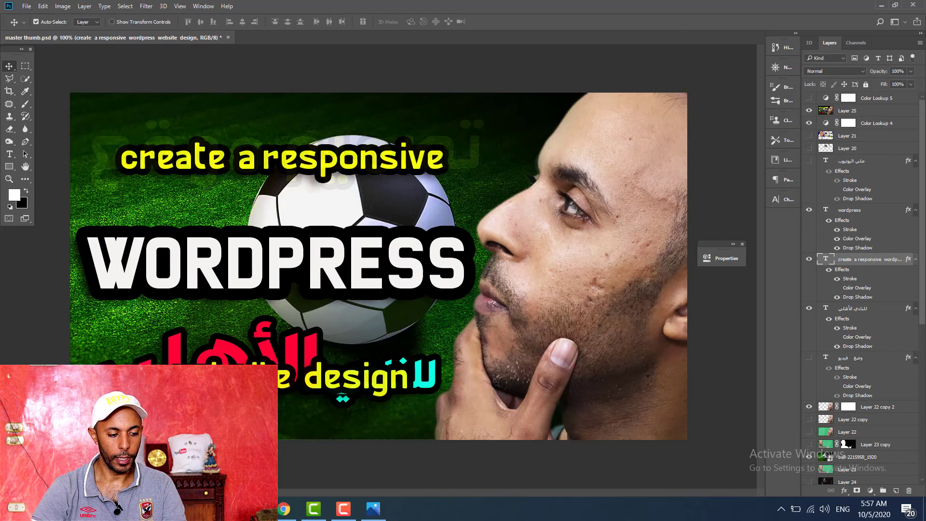
Hide the leftover Arabic subtitle, its faint overlay and the football background, and show the flower-729514 layer as the blue background
click(849, 111)
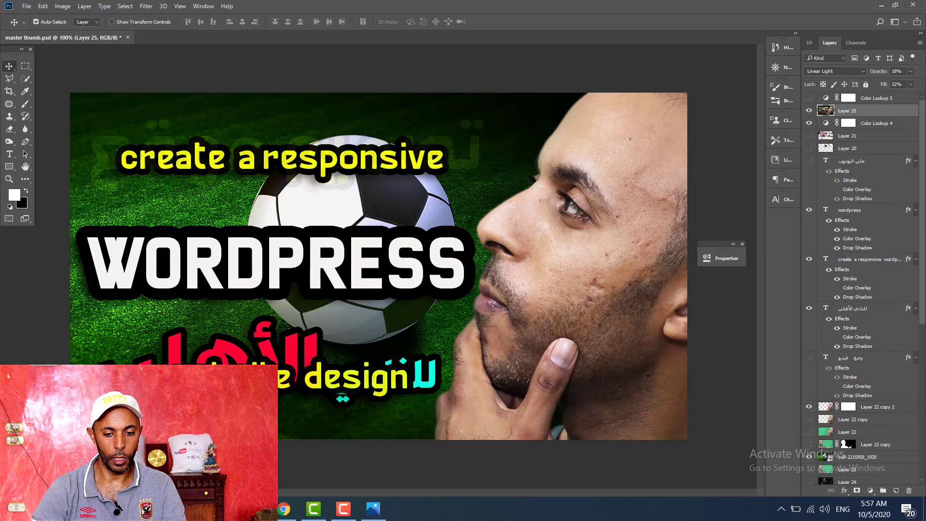
key(ctrl+z)
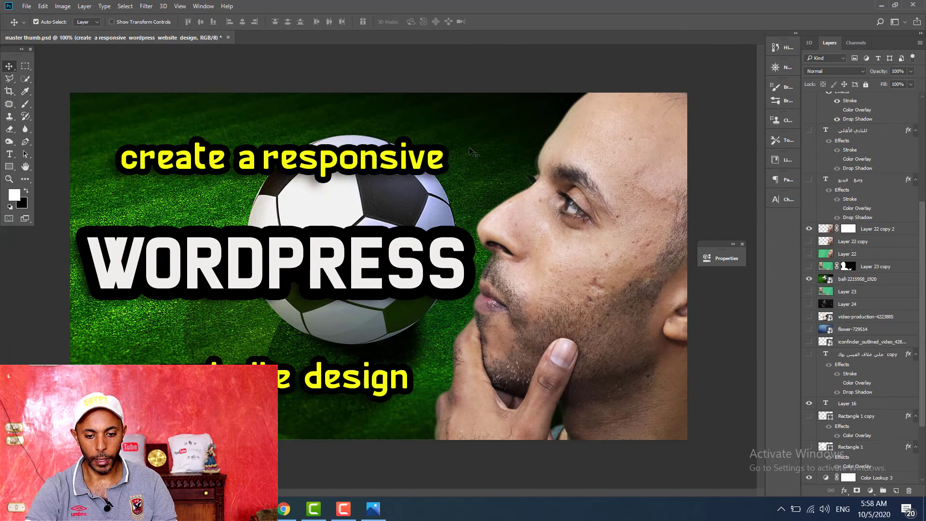
click(484, 148)
click(809, 279)
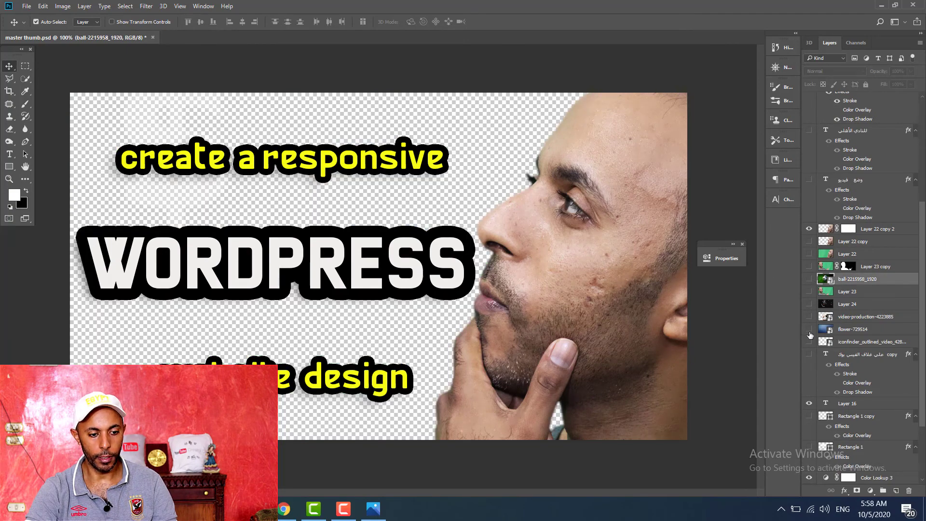
click(809, 330)
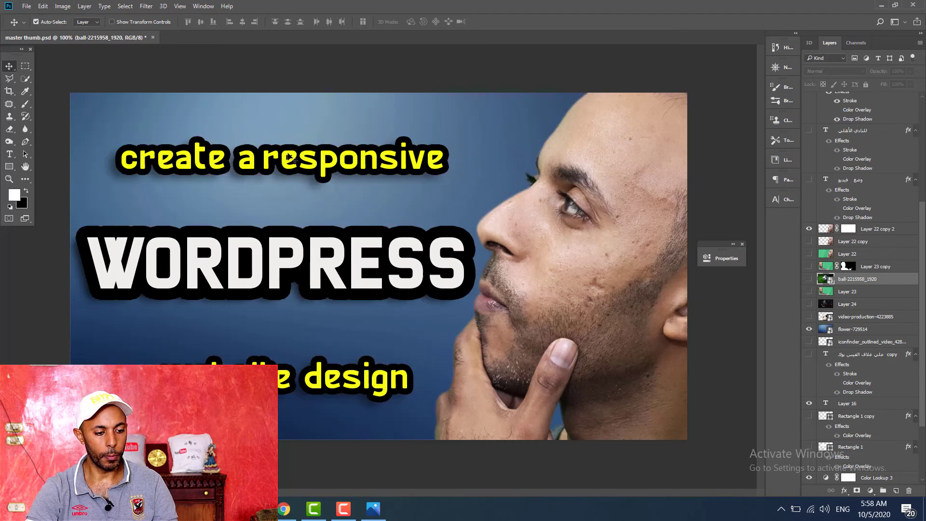
Enlarge the yellow title text and capitalise it as "Create a responsive wordpress Website Design"
click(303, 163)
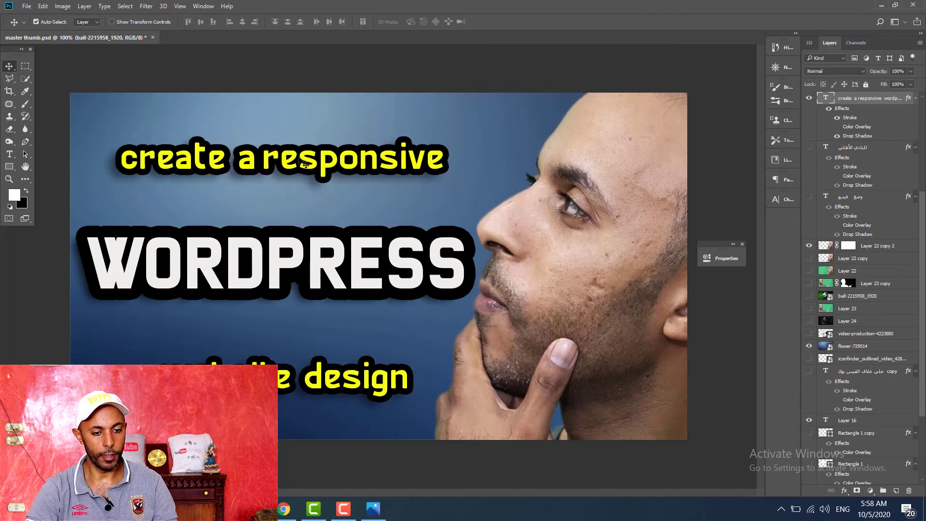
double_click(826, 105)
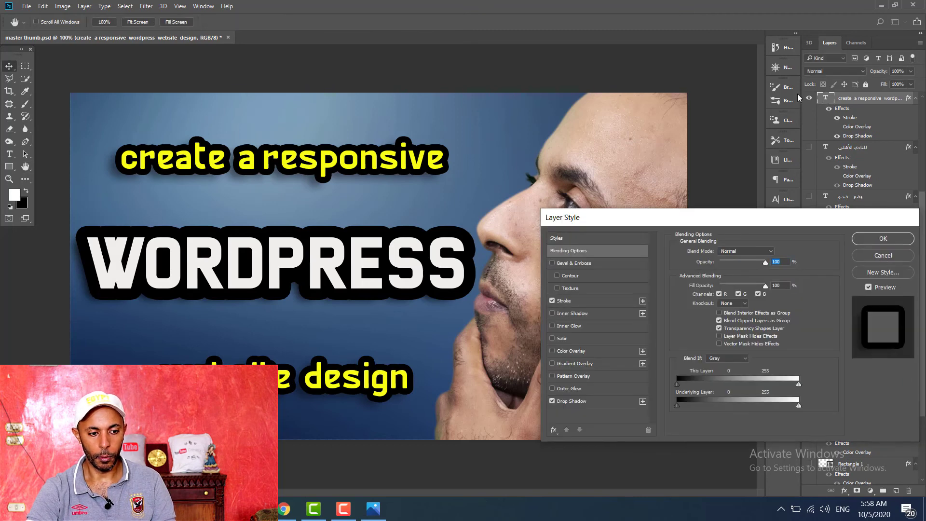
key(Escape)
double_click(827, 99)
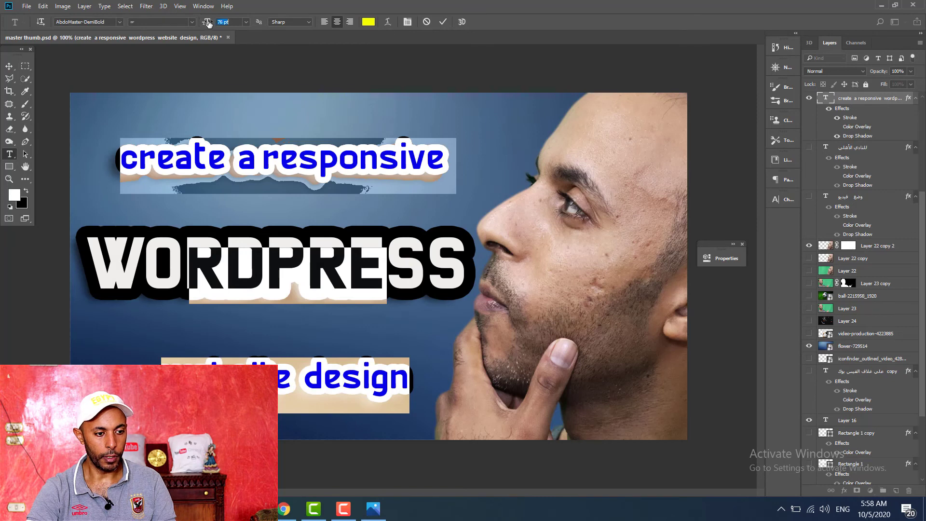
drag(206, 23, 209, 24)
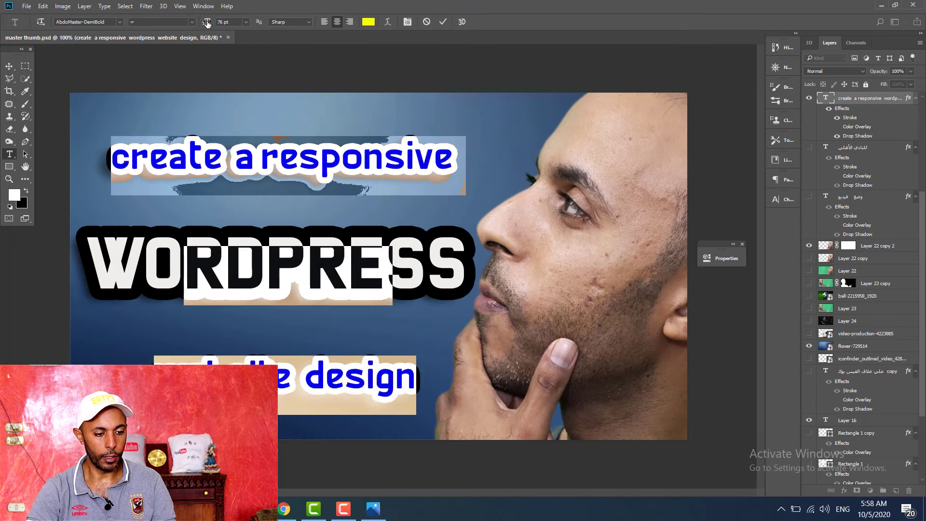
key(Escape)
key(v)
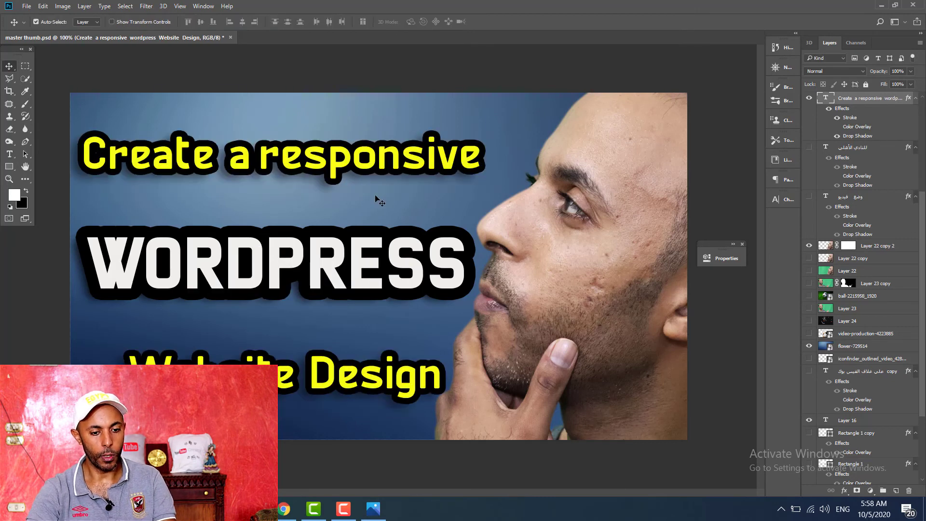
Export the design to the Desktop as fiverr.png and upload it as the first gig photo on Fiverr
key(ctrl)
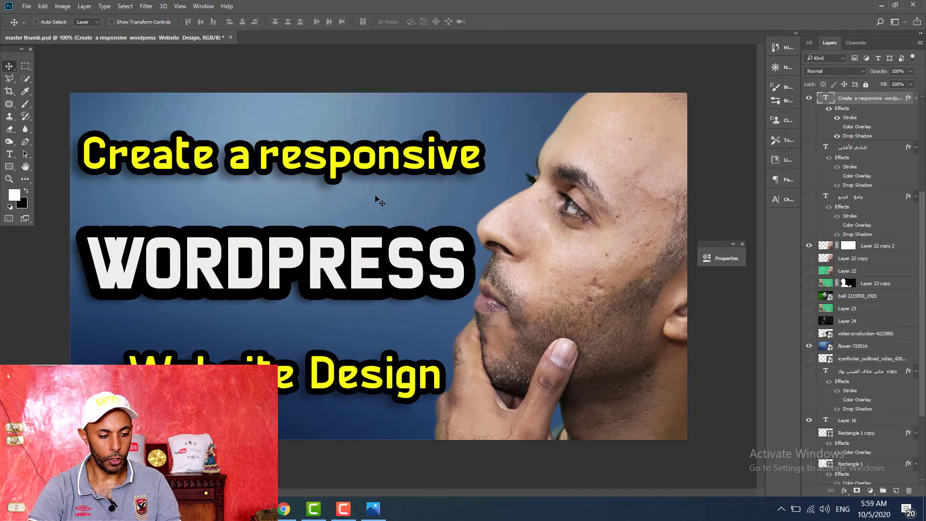
key(ctrl+shift+s)
click(360, 378)
click(360, 334)
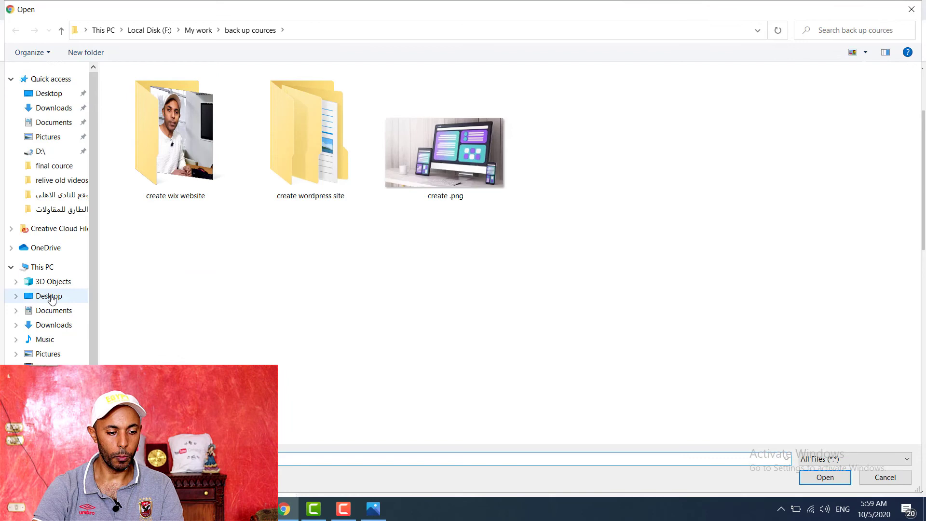
click(48, 296)
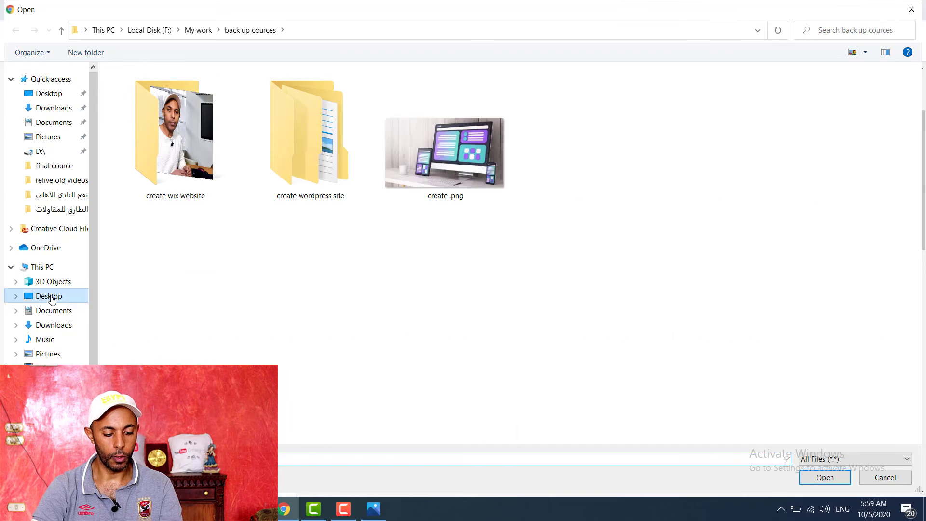
scroll(217, 289, down, 5)
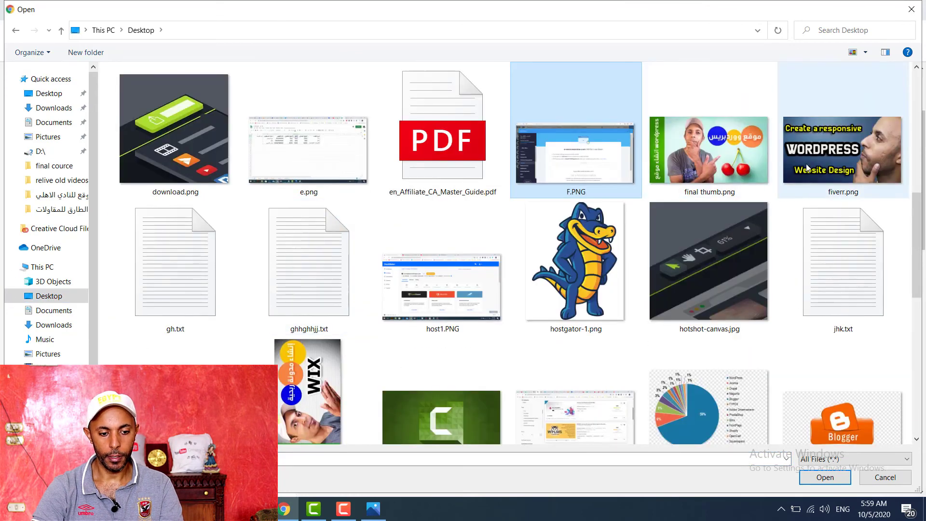
double_click(843, 149)
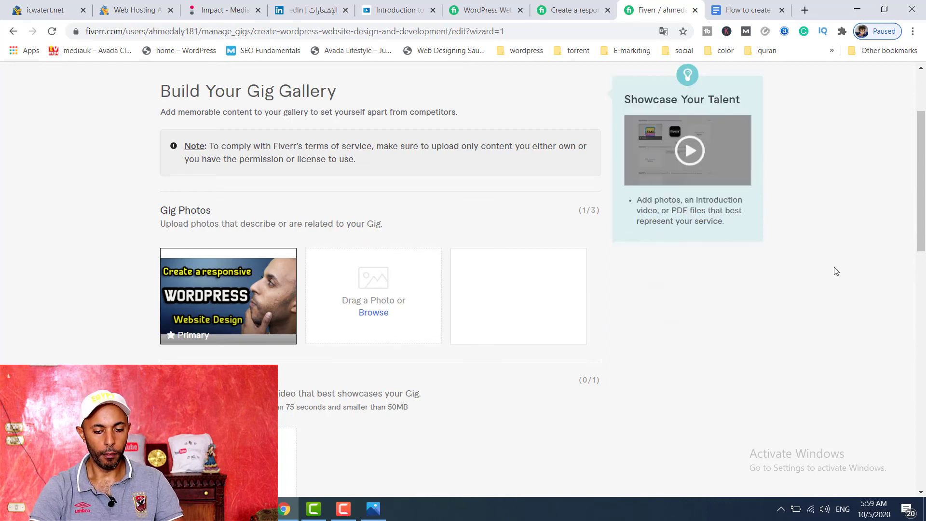
Save the gig gallery without a video or PDF, and publish the gig
drag(919, 239, 922, 351)
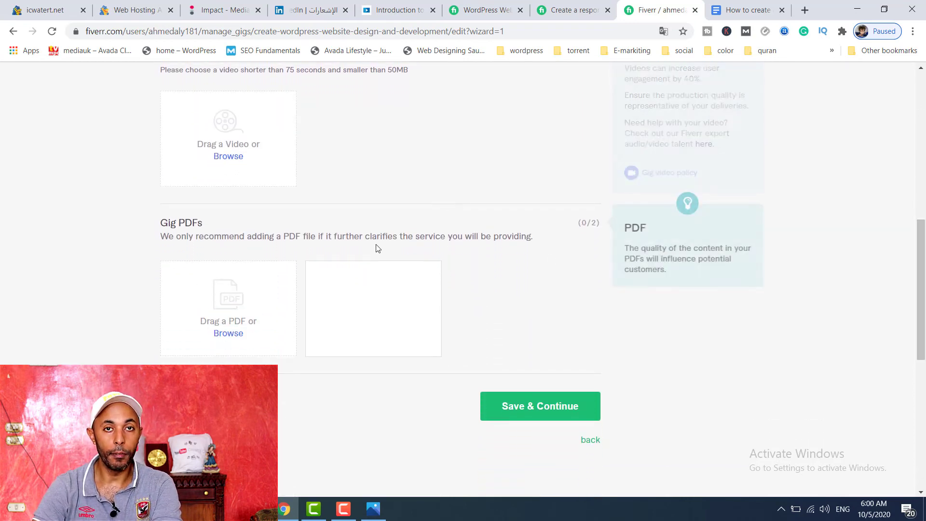
click(533, 409)
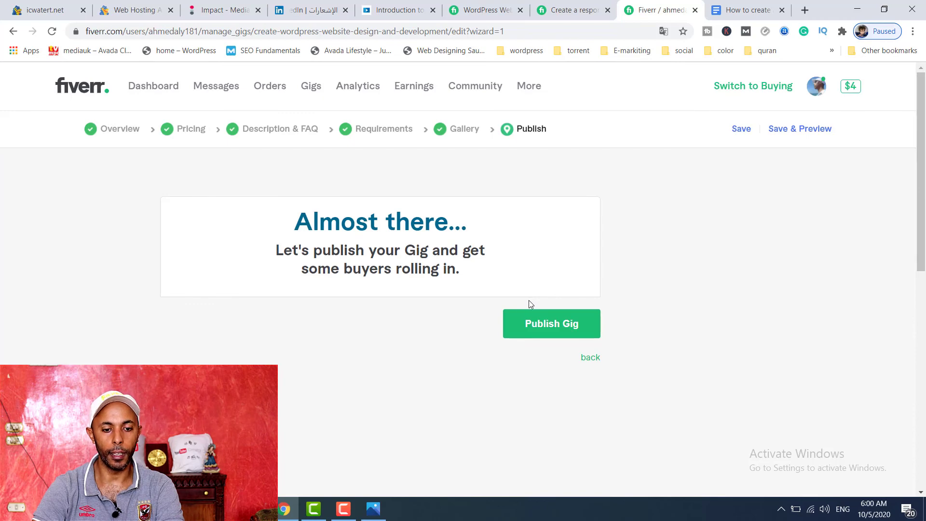
click(547, 324)
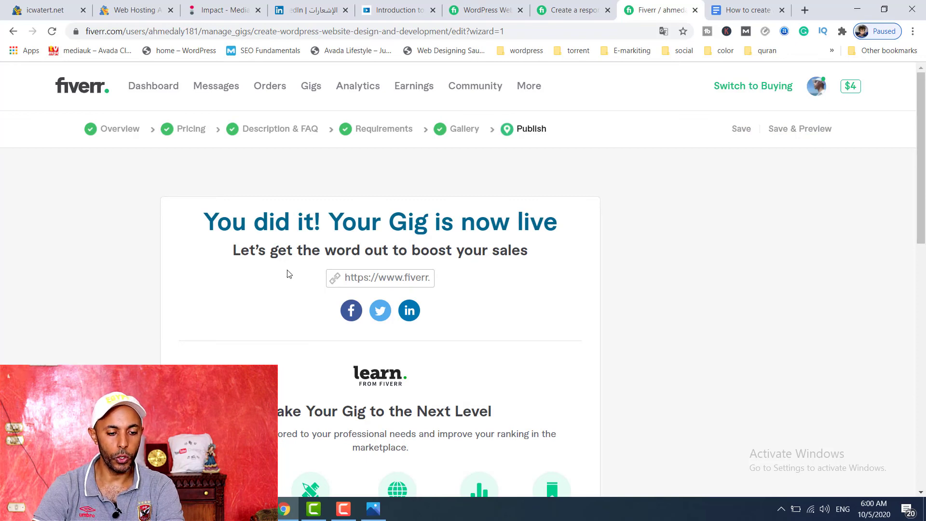
Select the published gig's share link, and finish the wizard to go to the gigs list
click(384, 279)
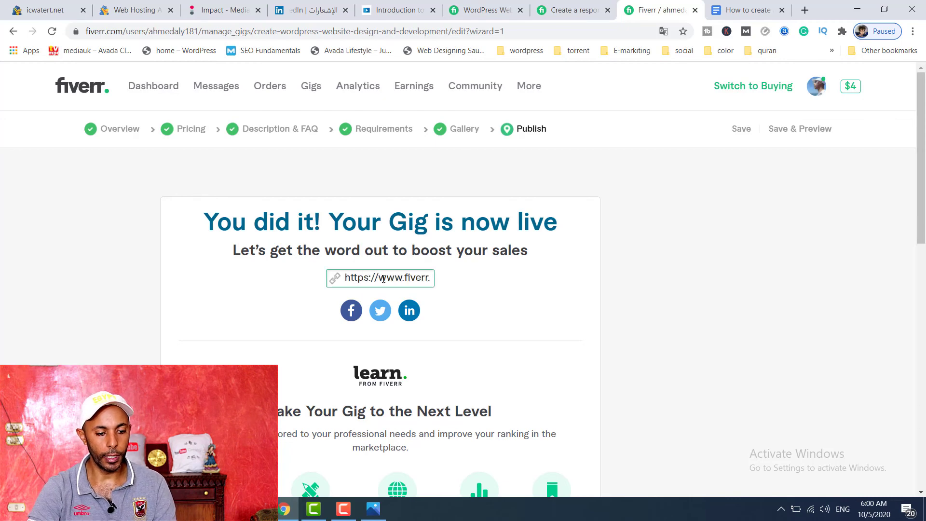
triple_click(384, 278)
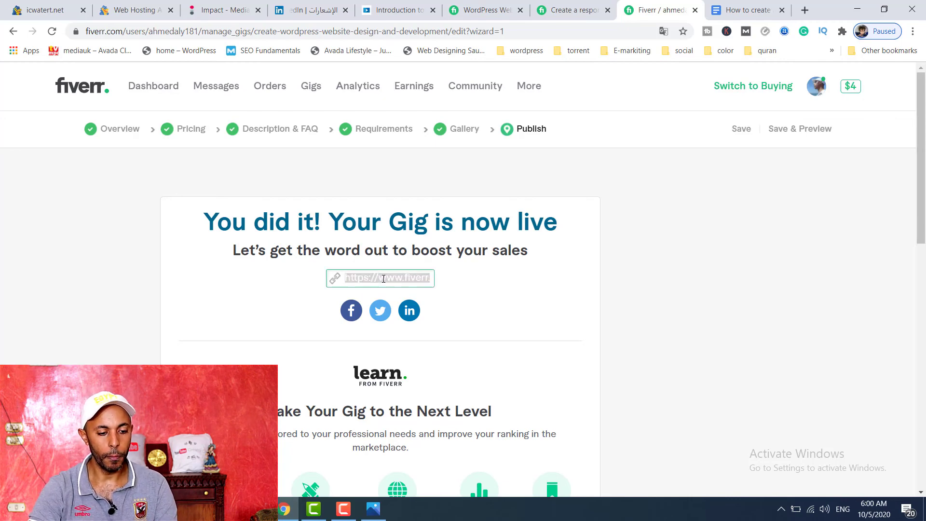
scroll(699, 289, down, 5)
click(565, 403)
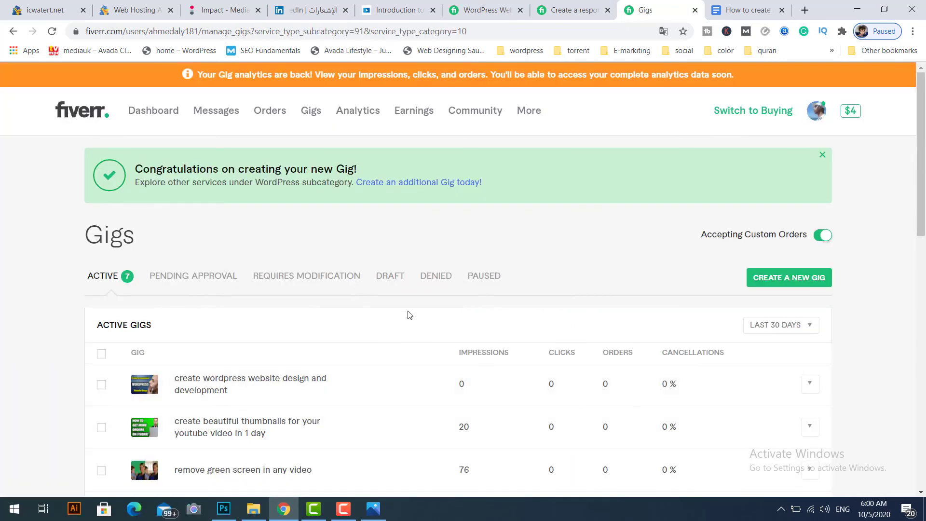
Open the preview page of the new "create wordpress website design and development" gig from the active gigs
click(221, 393)
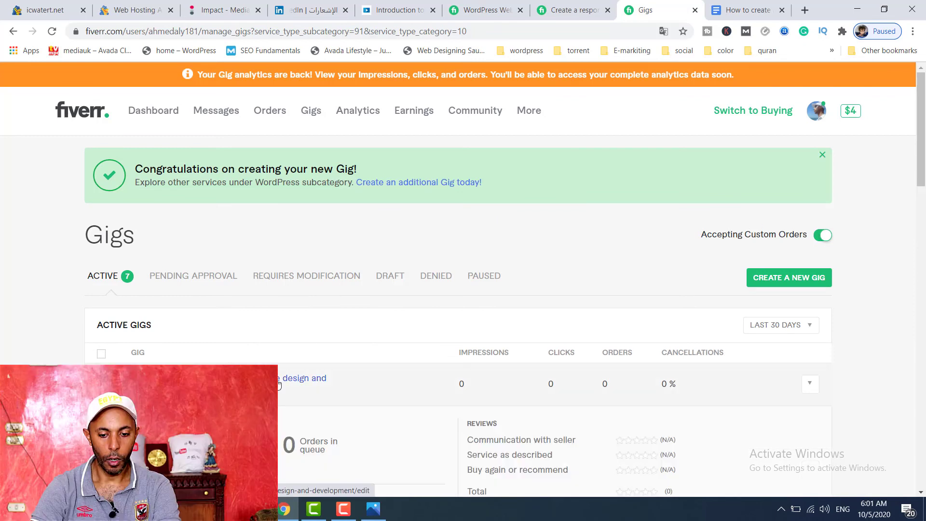
click(811, 386)
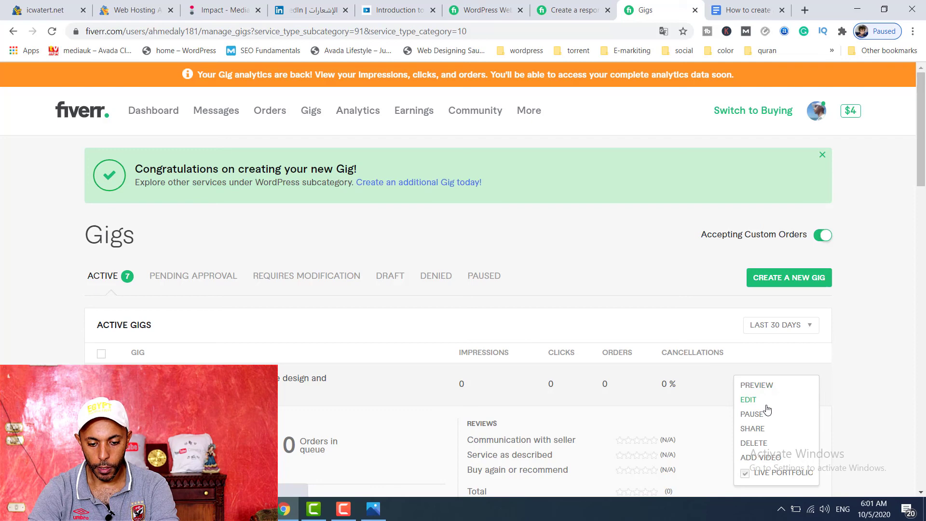
click(763, 457)
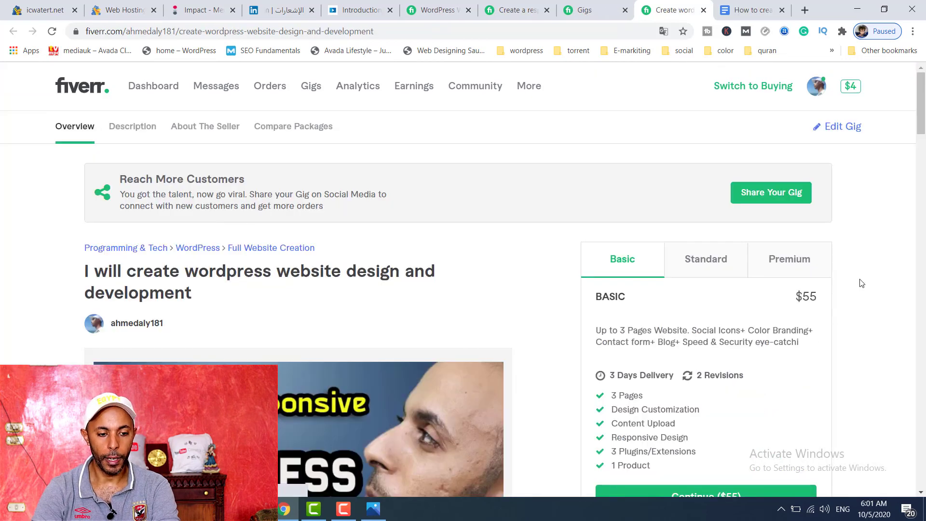
Review the published gig page and compare the prices, delivery times and features of its Basic, Standard and Premium packages
scroll(869, 272, down, 3)
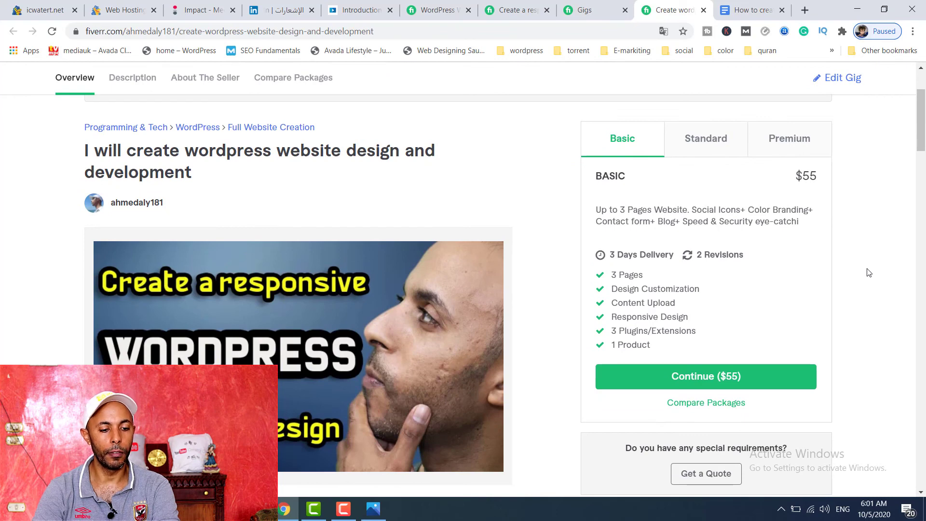
scroll(869, 272, down, 1)
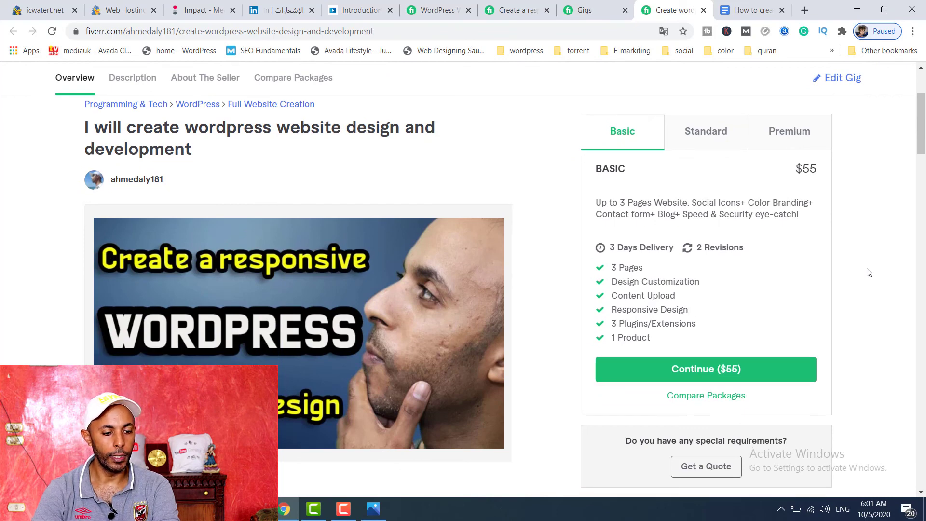
scroll(869, 272, down, 1)
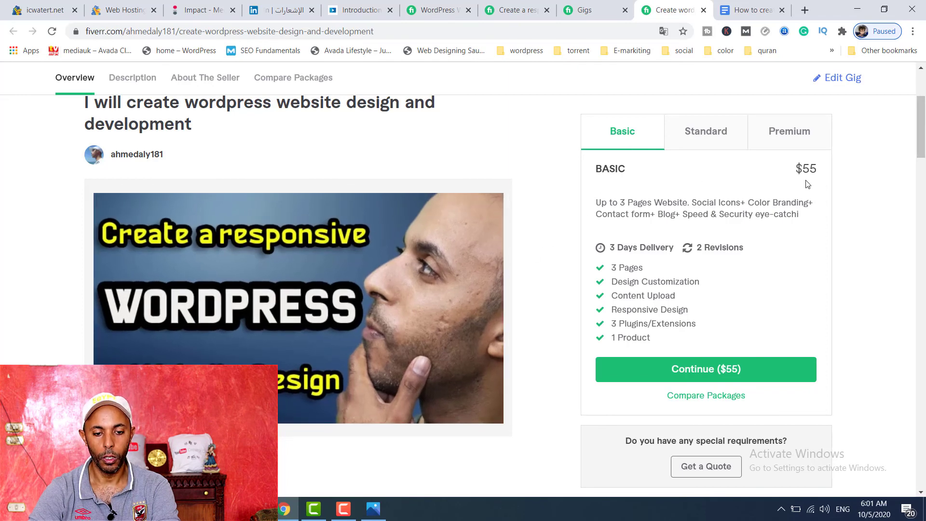
click(719, 142)
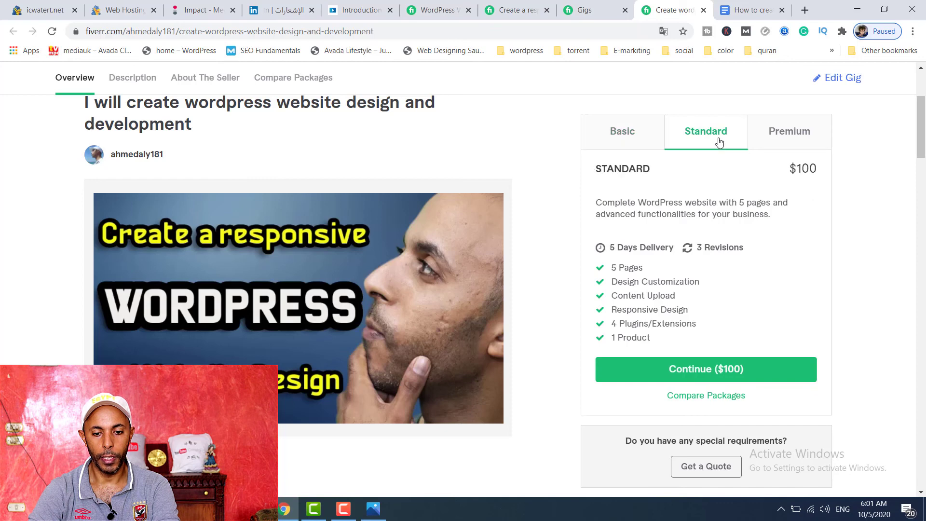
click(798, 141)
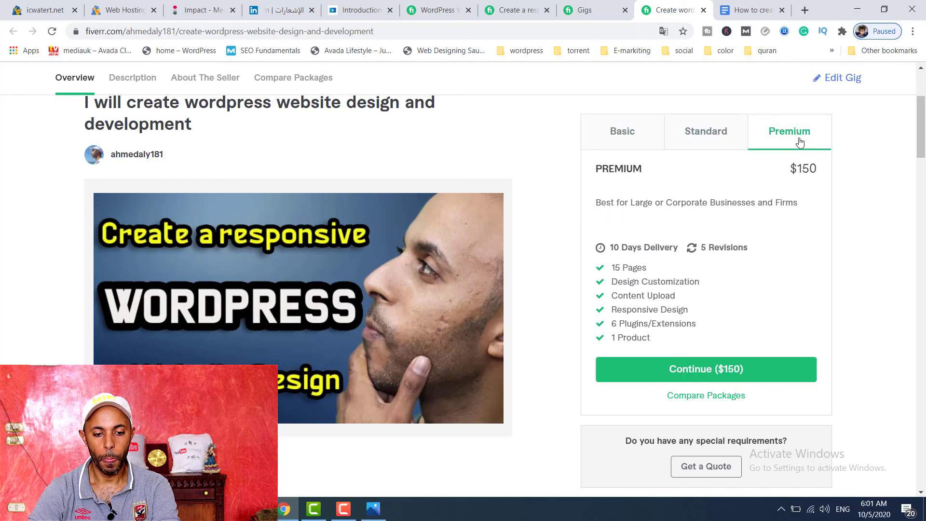
click(640, 146)
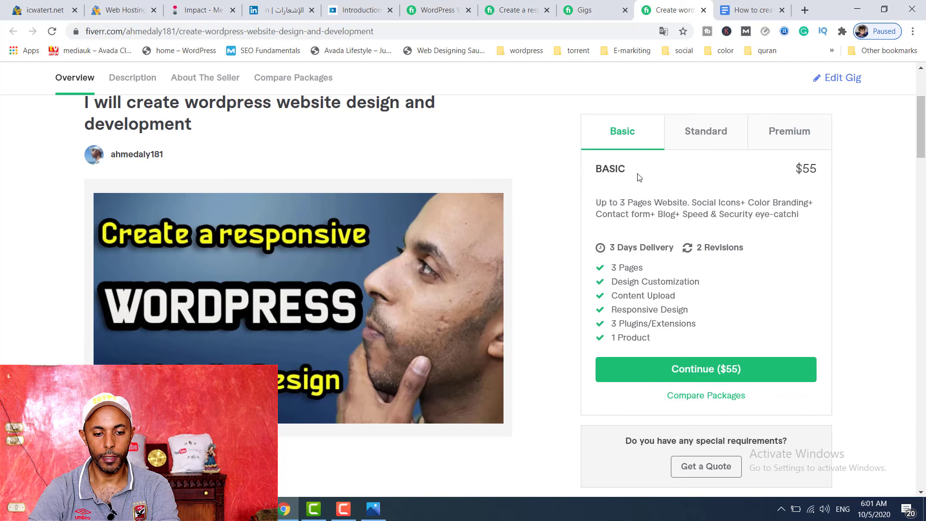
click(710, 141)
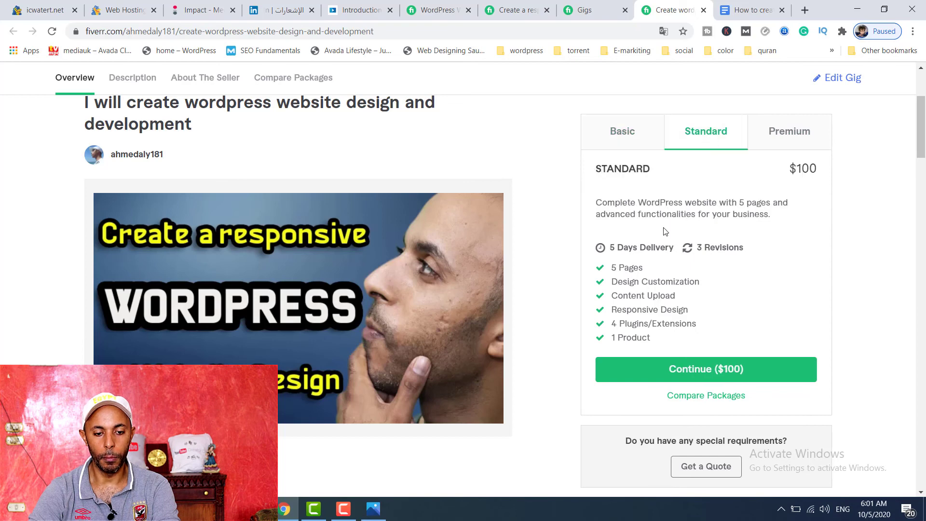
click(786, 138)
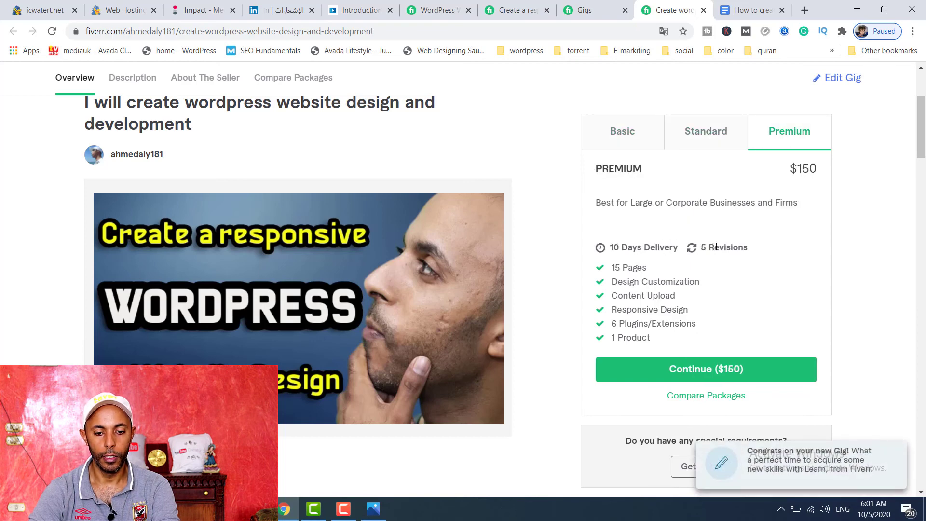
click(708, 133)
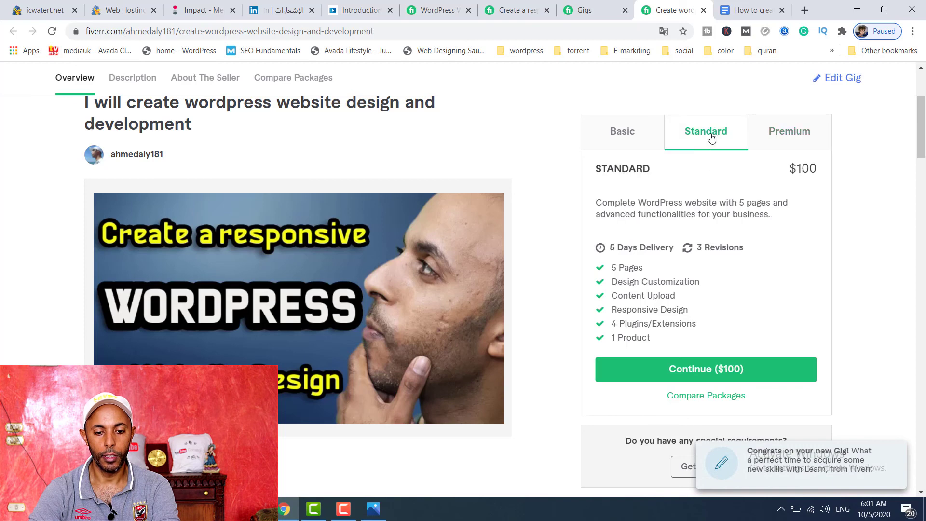
click(640, 135)
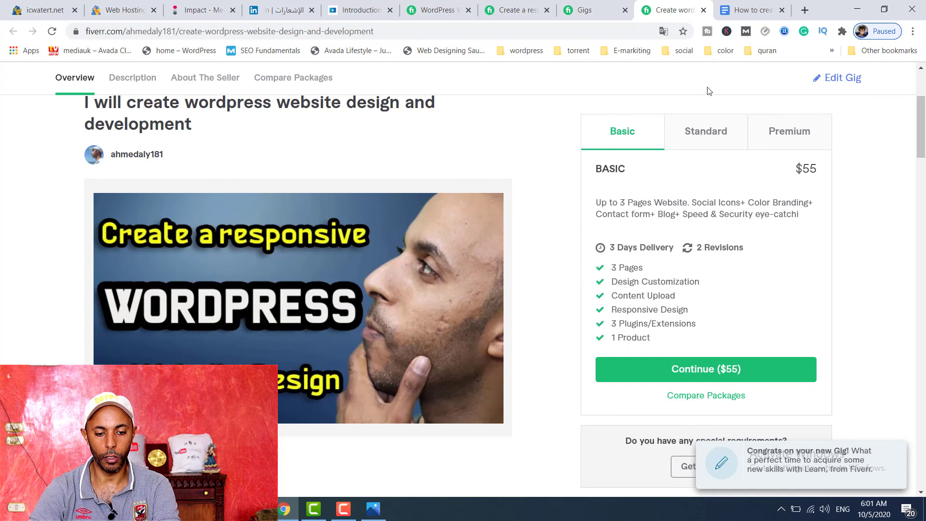
click(703, 129)
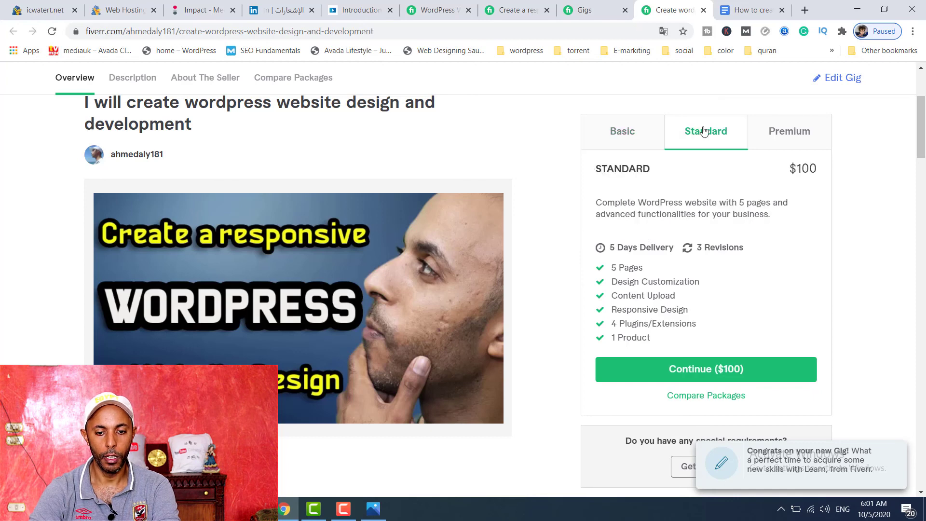
click(782, 144)
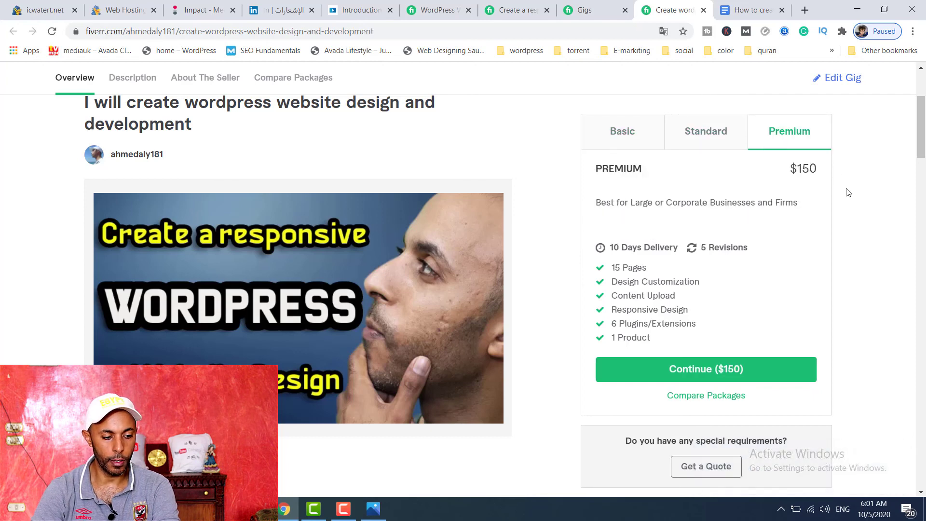
scroll(849, 192, down, 5)
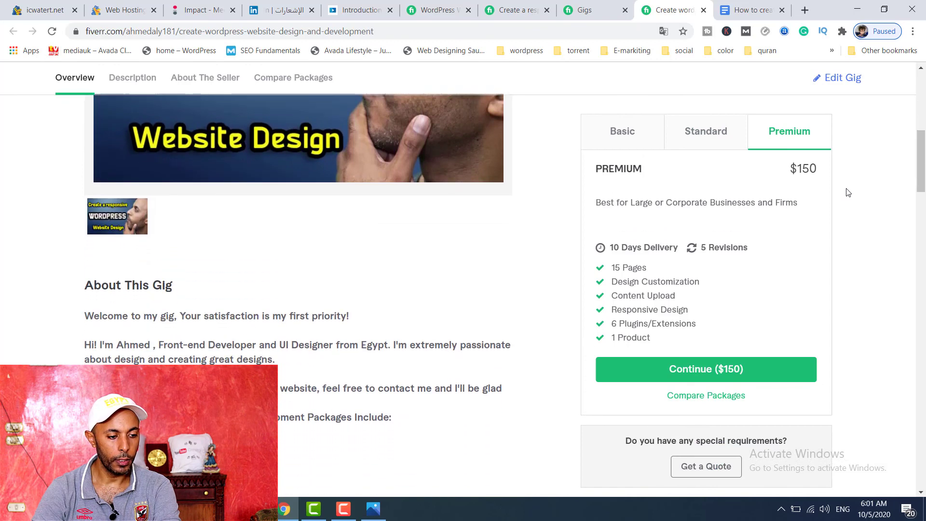